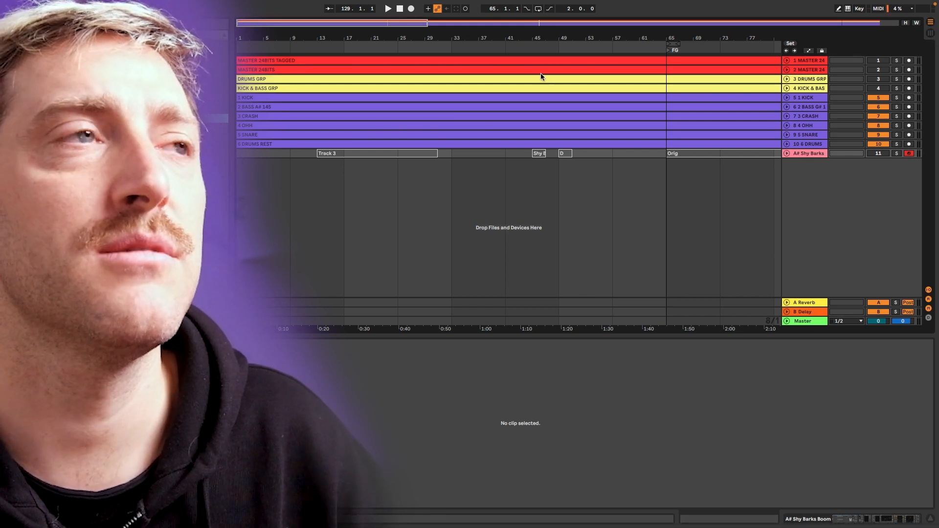
- Switch to the Session View and launch the kick, bass and drums rest clips in the first scene
key(Tab)
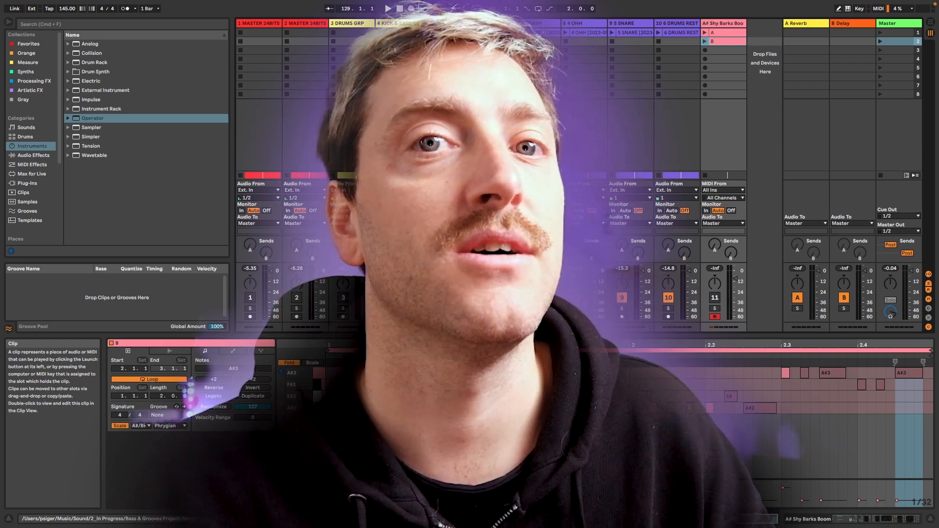
click(467, 34)
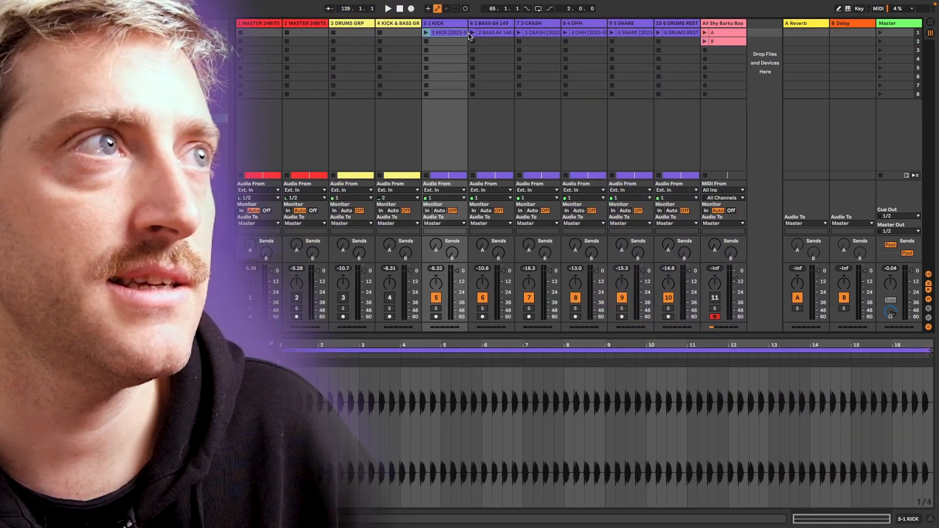
click(426, 32)
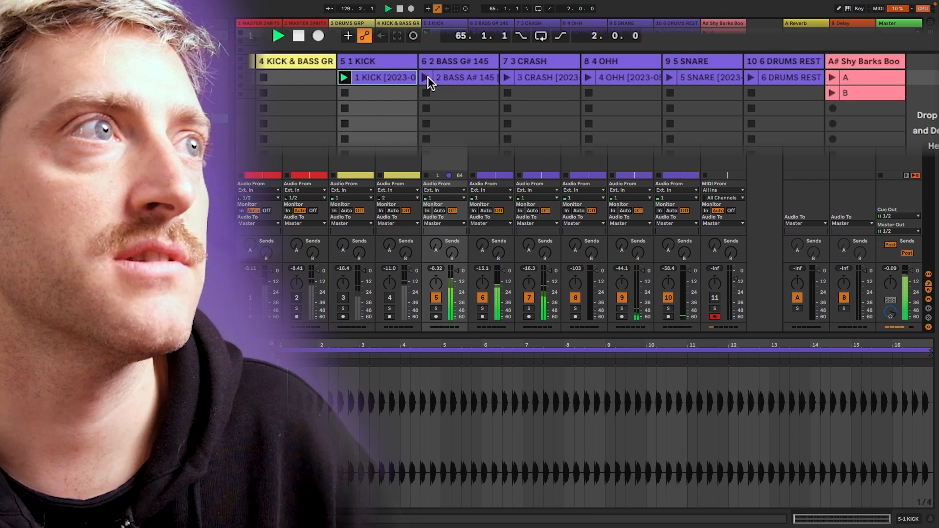
click(427, 76)
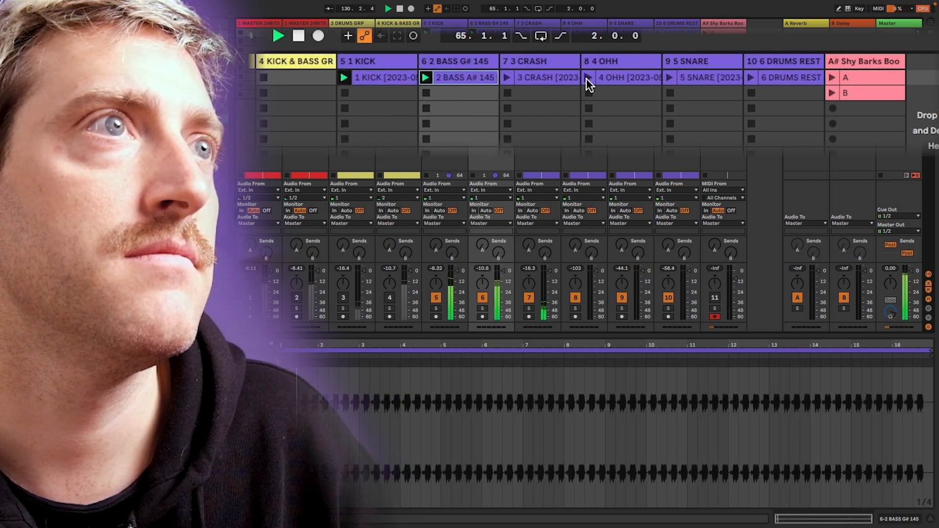
click(751, 78)
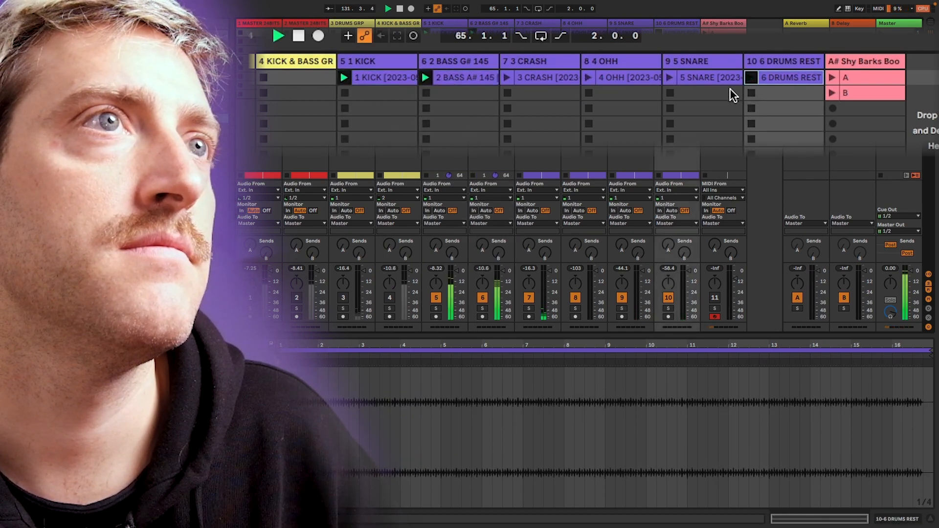
- Launch the snare, OHH and Shy Barks A clips and activate the Shy Barks track
click(671, 78)
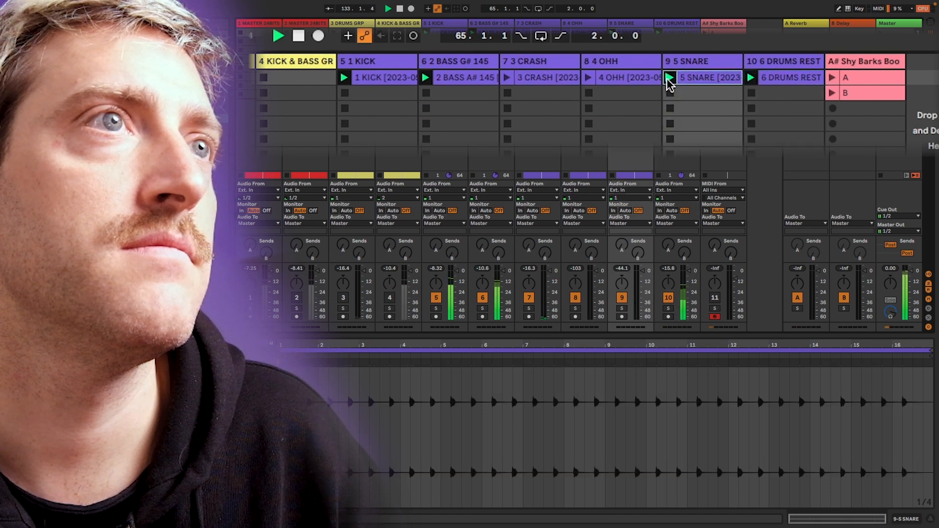
click(588, 78)
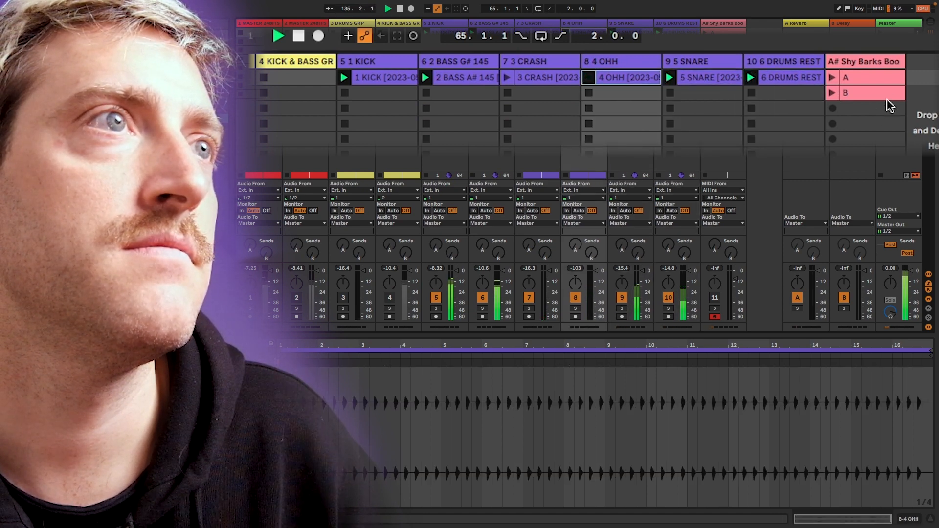
click(832, 78)
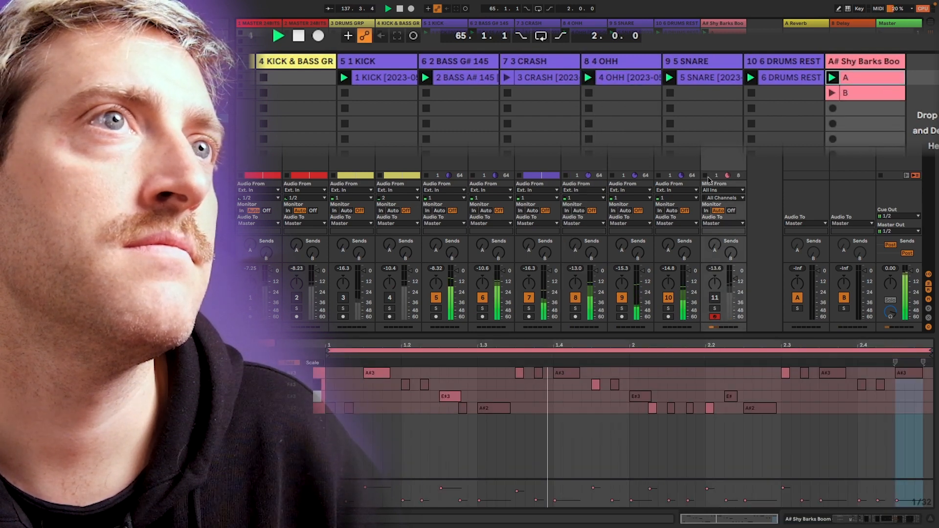
click(714, 297)
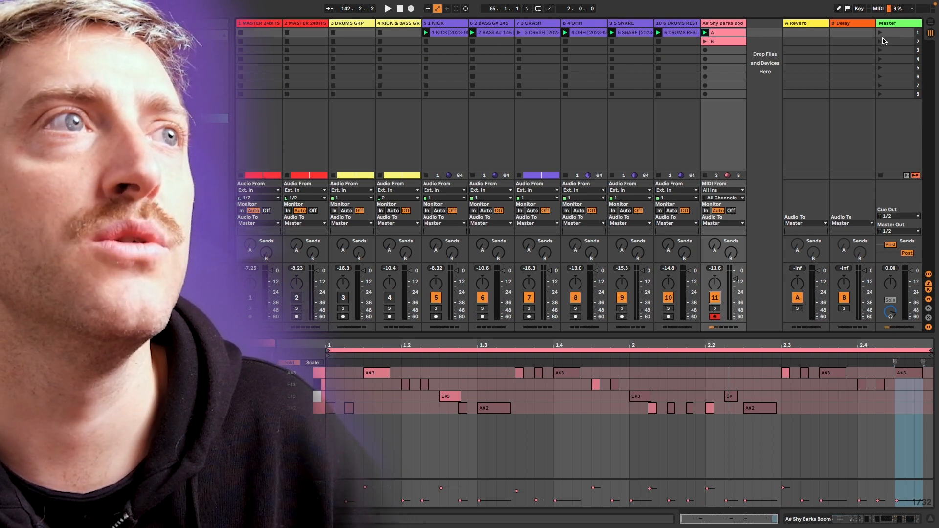
- Launch the whole first scene, play it back from the start and stop playback
click(881, 34)
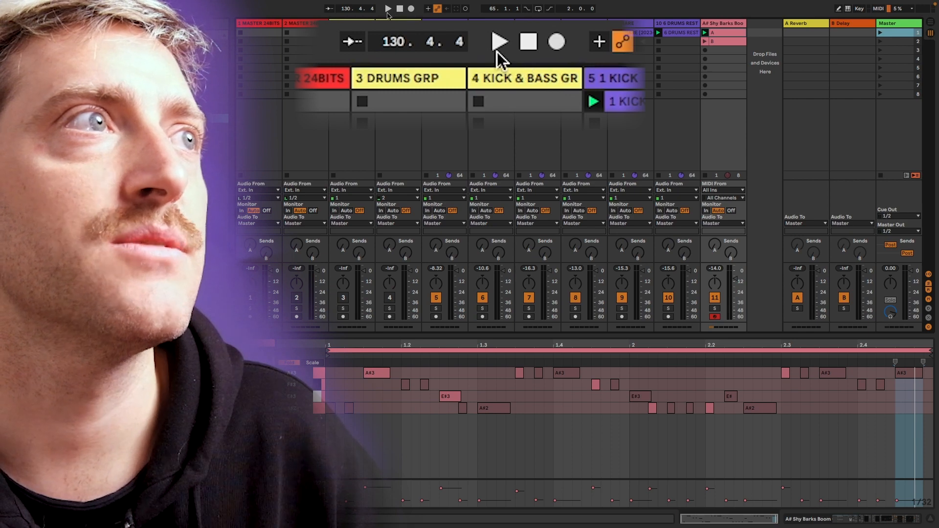
click(387, 12)
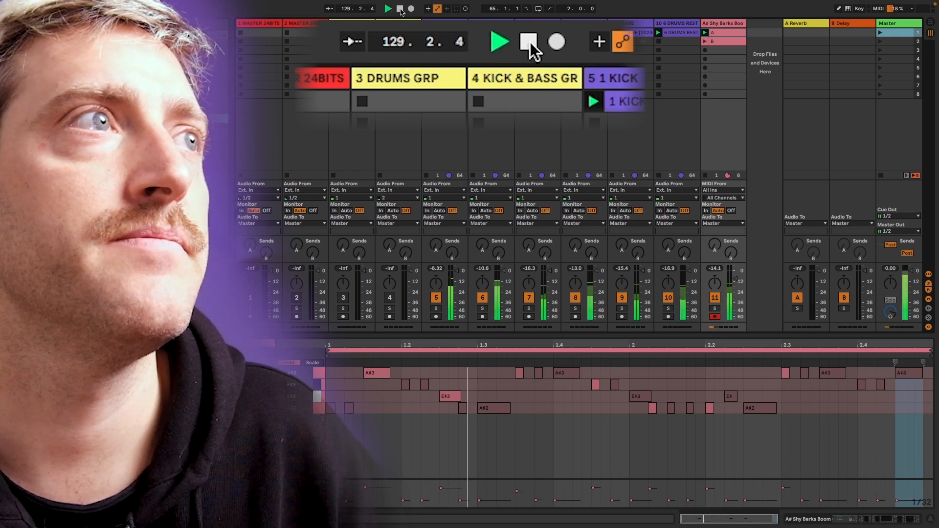
click(400, 9)
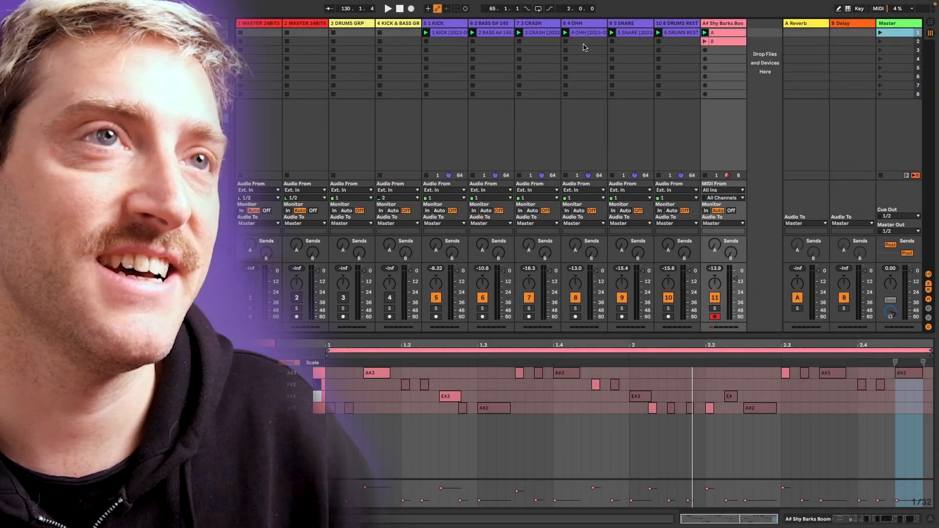
- Switch to the Arrangement View and review the timeline through to its end along with the master and group tracks
key(Tab)
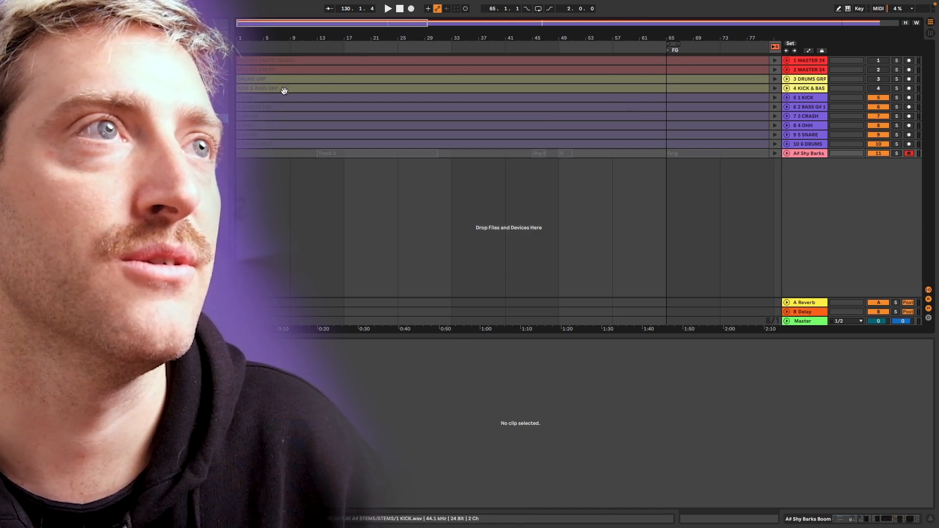
scroll(668, 264, right, 3)
scroll(666, 269, right, 15)
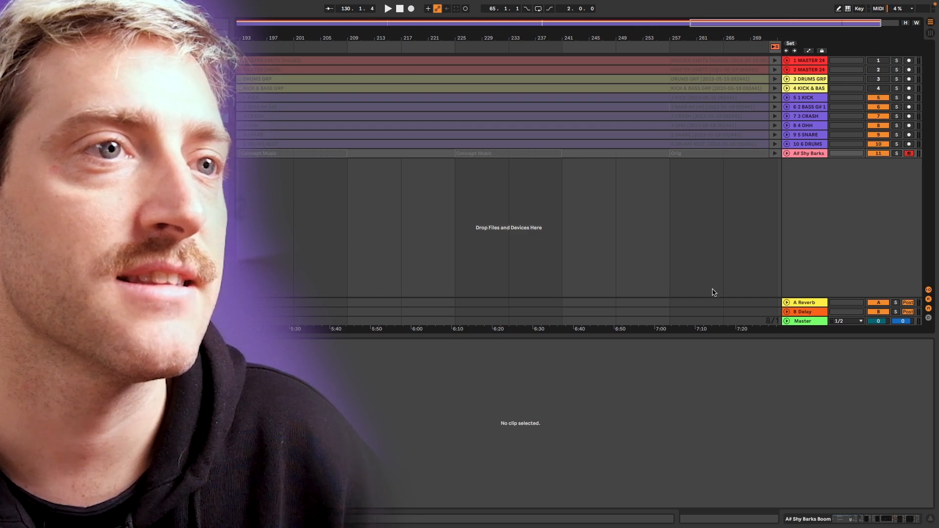
scroll(712, 292, right, 2)
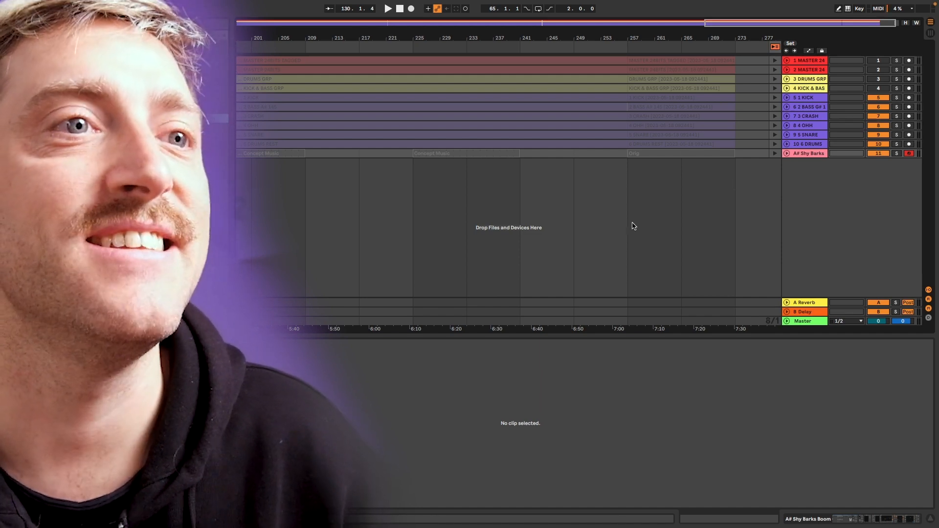
scroll(651, 208, right, 1)
scroll(651, 207, left, 20)
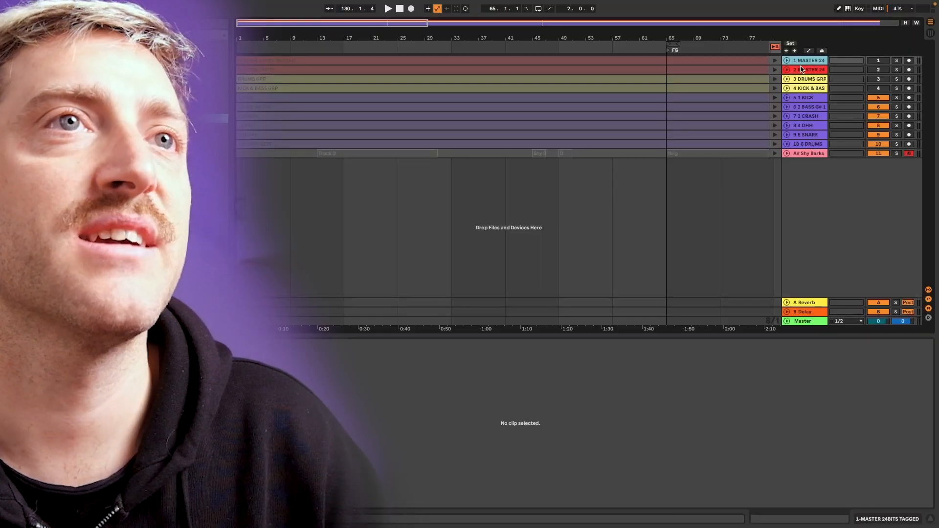
click(801, 70)
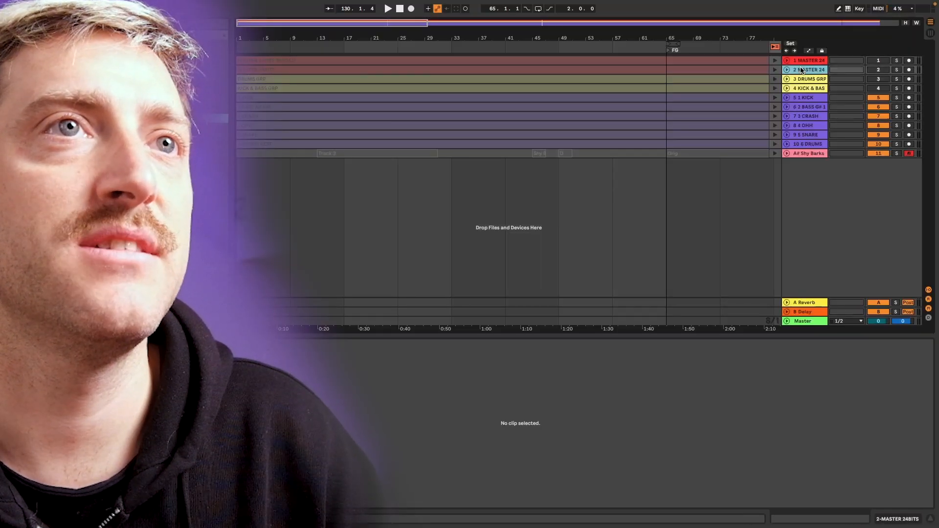
click(803, 79)
click(802, 88)
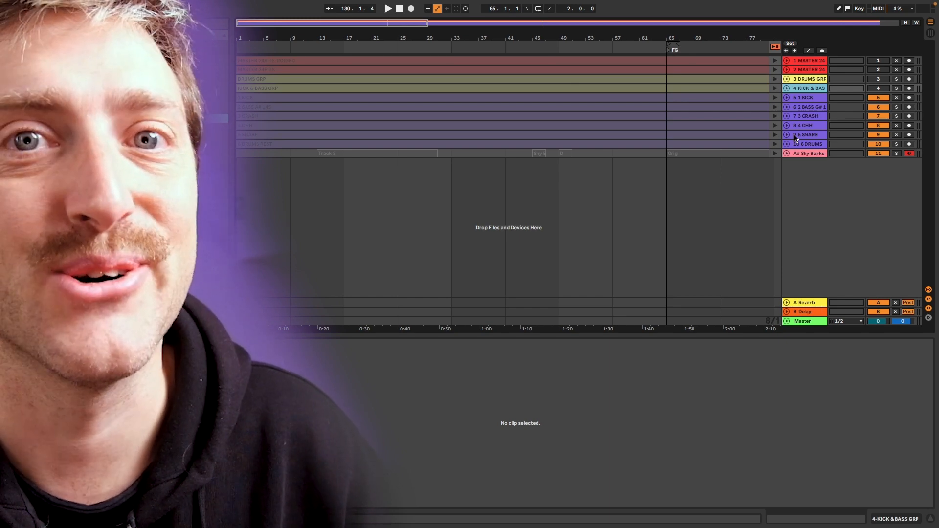
- Insert a MIDI track below the Shy Barks track and an audio track beneath it
click(807, 154)
right_click(807, 154)
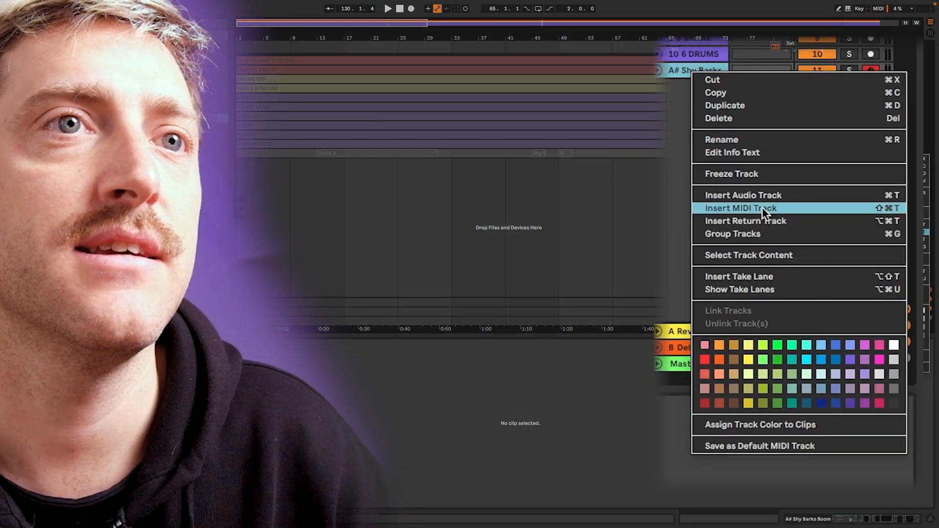
click(763, 207)
right_click(688, 109)
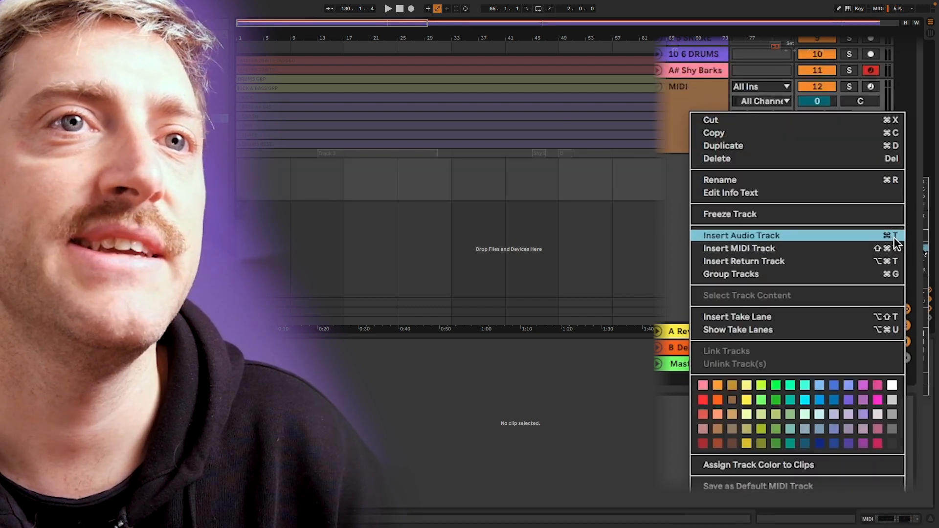
click(844, 237)
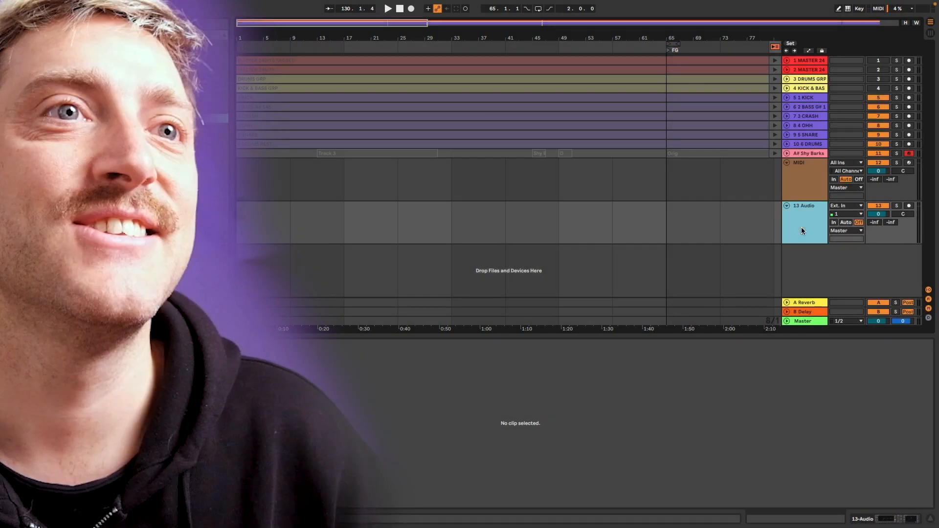
- Add one more audio track and one more MIDI track at the end of the track list, and delete both again
key(ctrl+t)
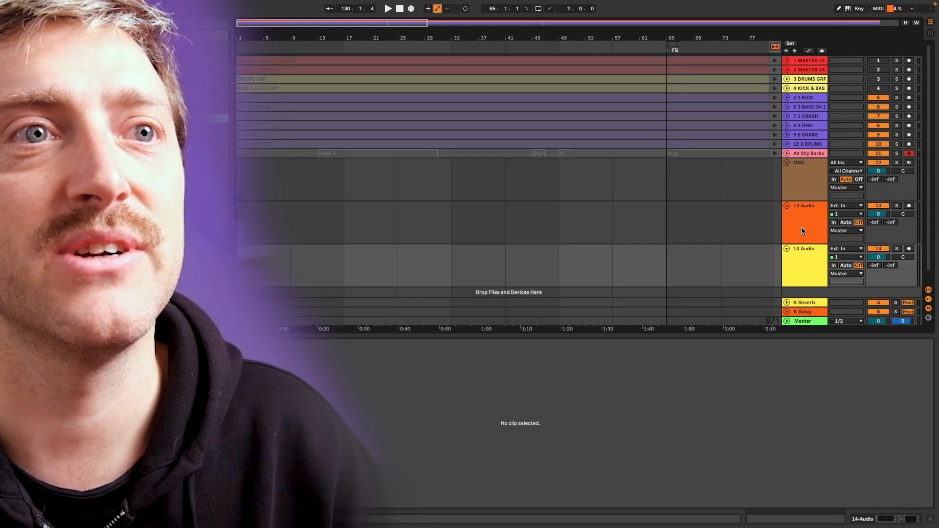
key(ctrl+shift+t)
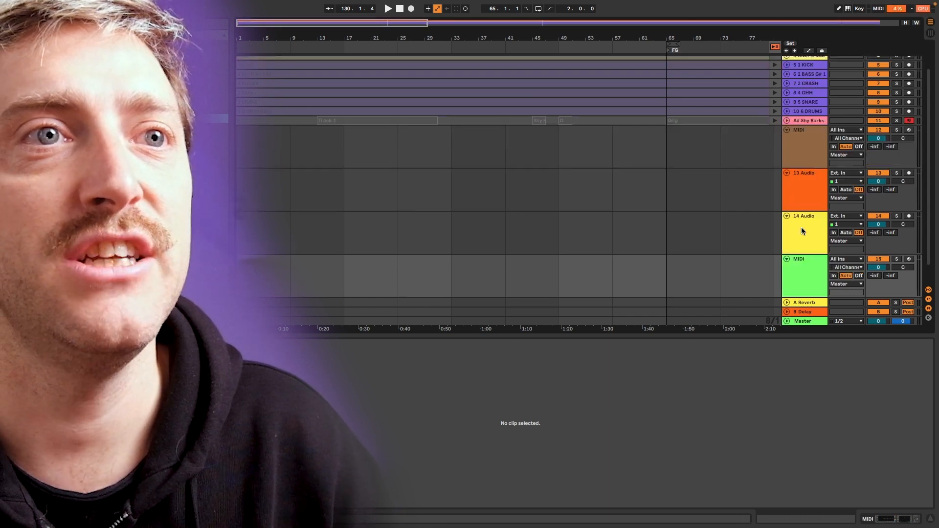
shift+click(811, 267)
key(Delete)
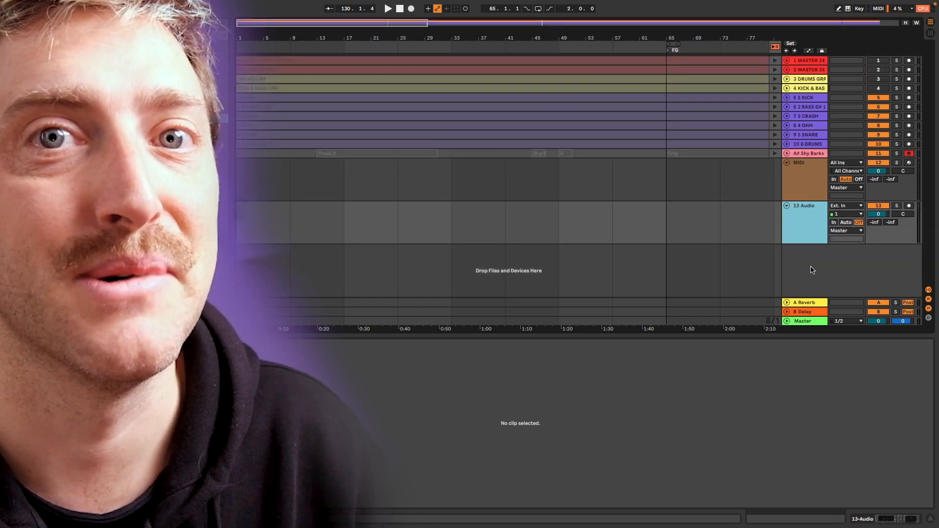
- Search the drum sounds for "snare wav", place BE_Nu_Disco_Snare_05.wav on the 13 Audio track at bar 33 and solo the track
click(803, 181)
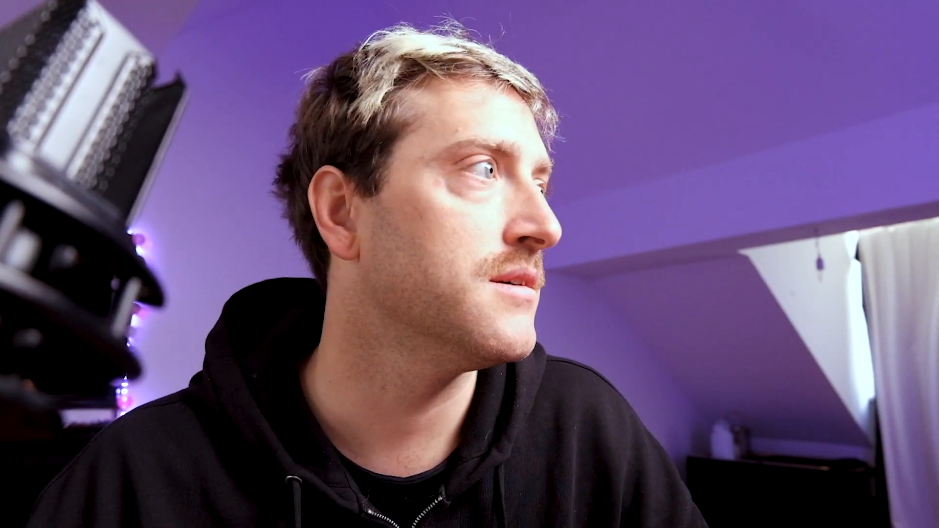
click(31, 137)
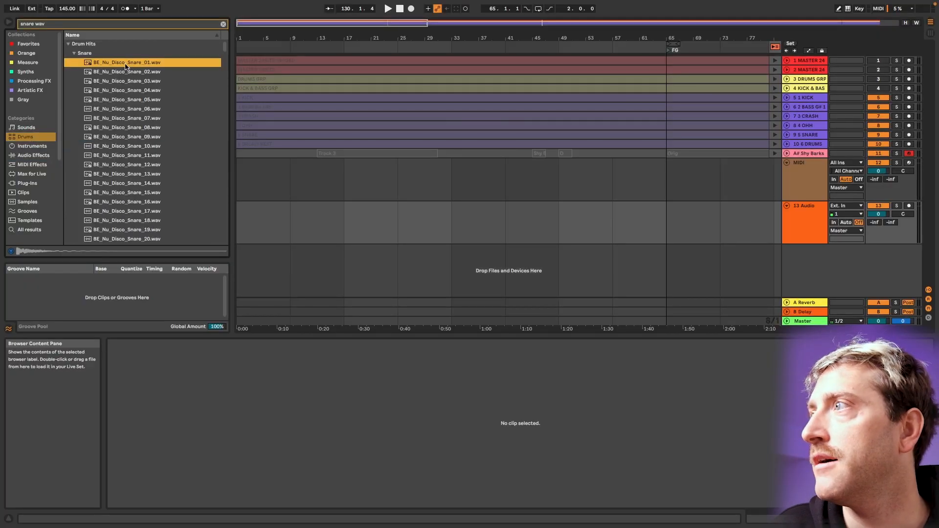
click(124, 99)
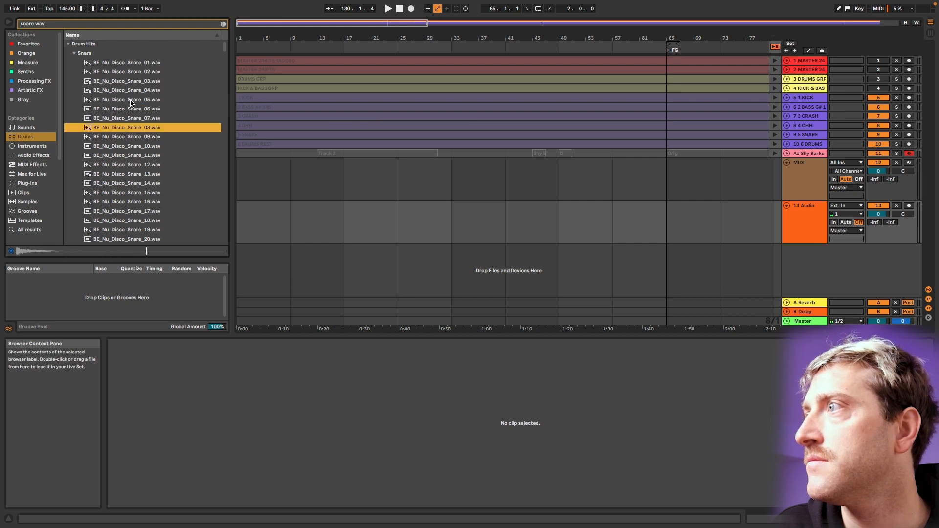
drag(126, 101, 452, 220)
click(896, 206)
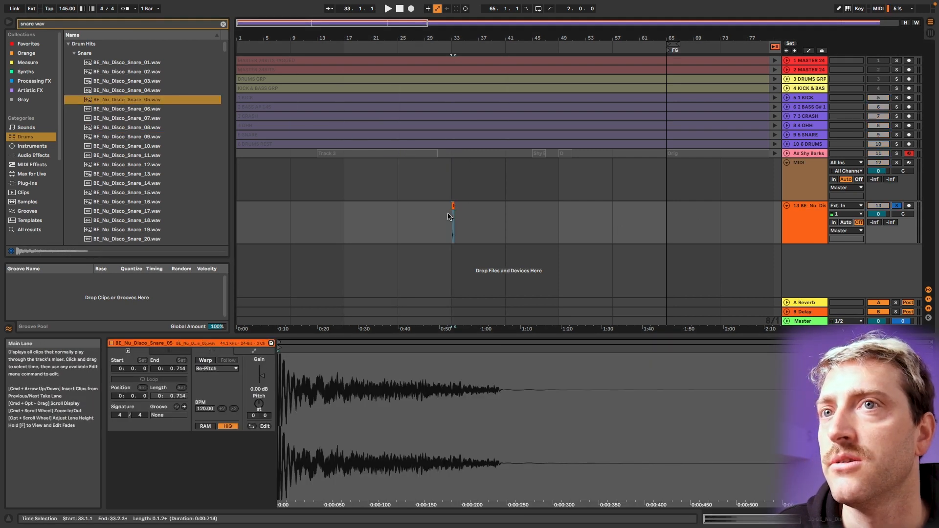
- Play the snare clip from its start at bar 33 and remove it from the audio track
scroll(452, 215, up, 5)
click(453, 229)
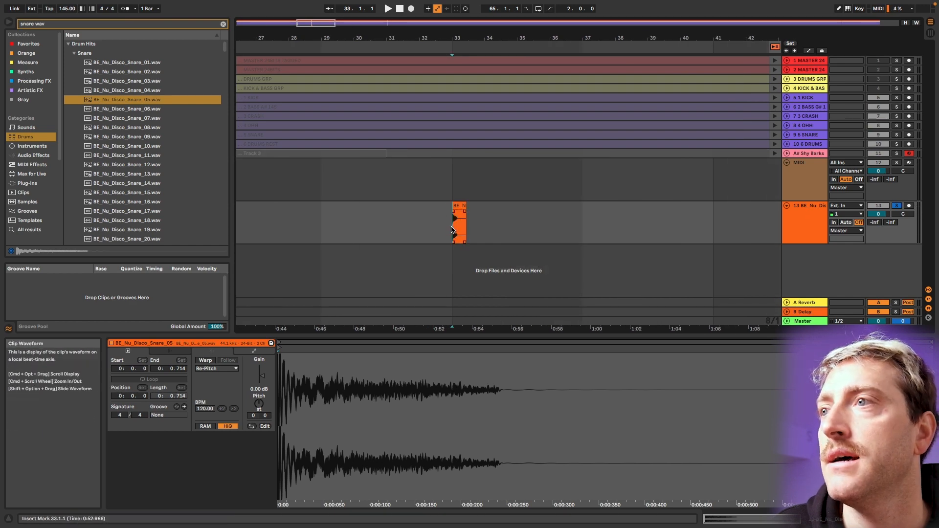
key(space)
key(space)
key(space)
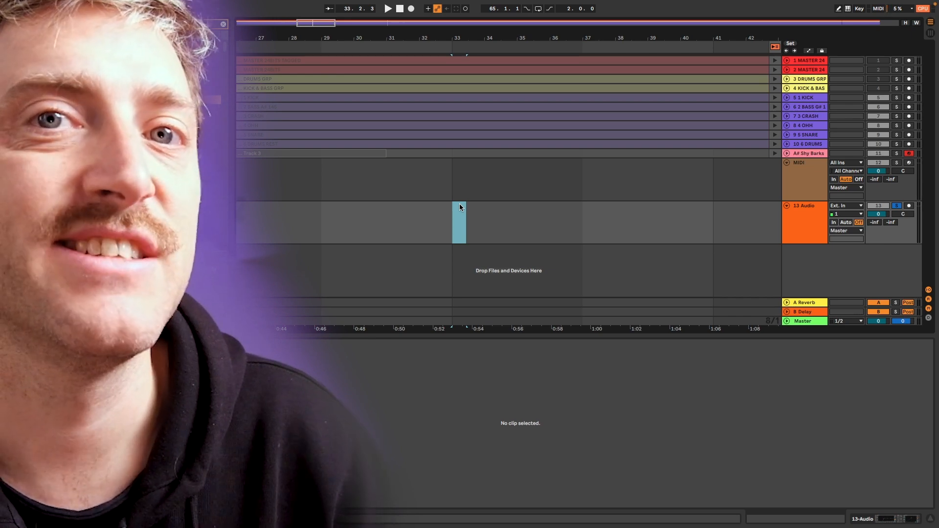
- Create an empty eight-bar MIDI clip on the new MIDI track from bar 33 to bar 41
click(796, 175)
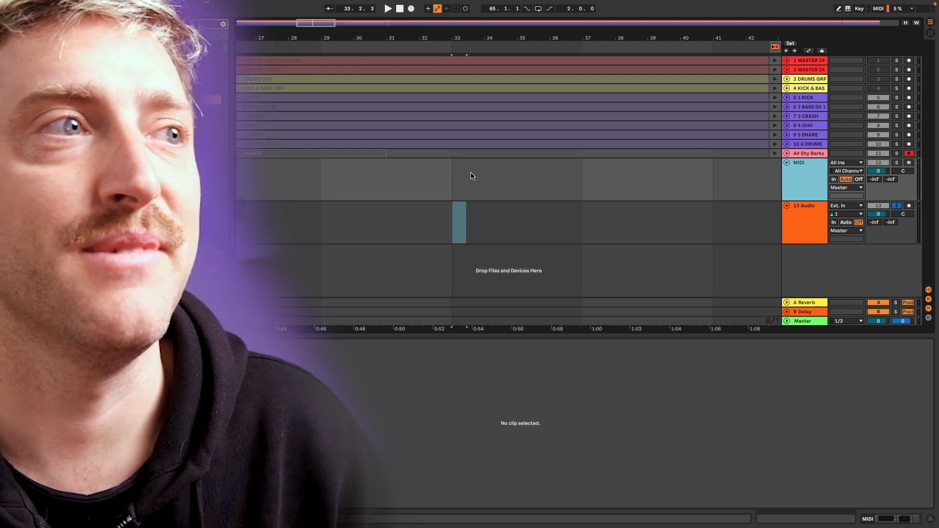
drag(470, 173, 622, 170)
key(super+shift+m)
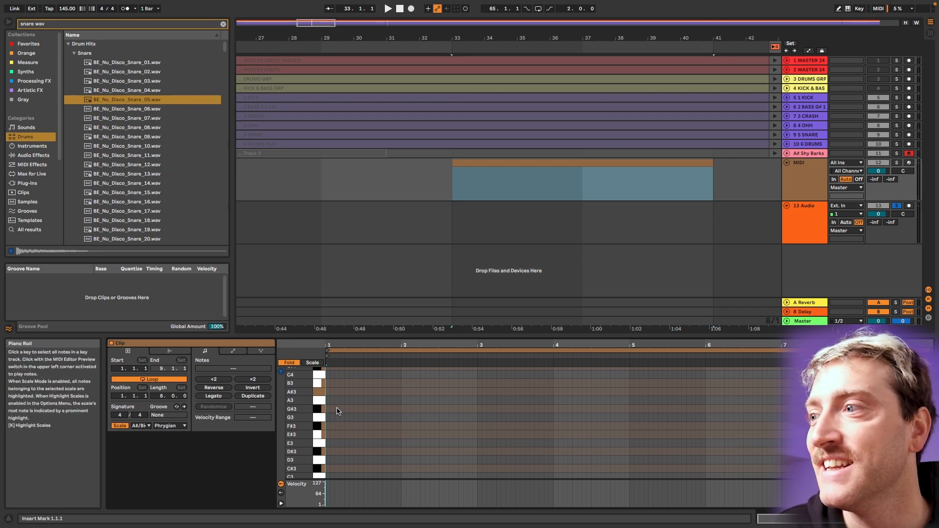
- Draw a one-beat C3 note at the MIDI clip's start and place a copy on C#3 at beat 1.2
scroll(409, 414, down, 2)
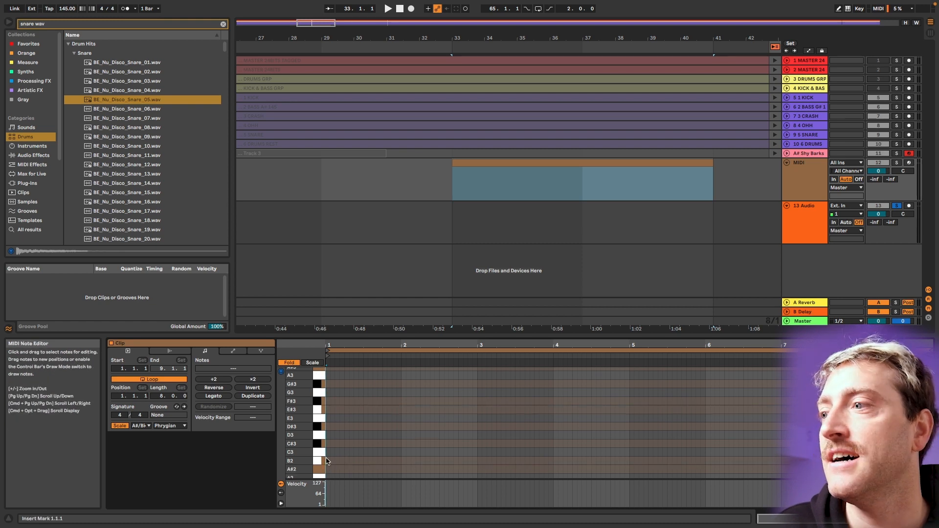
scroll(327, 461, up, 5)
double_click(335, 454)
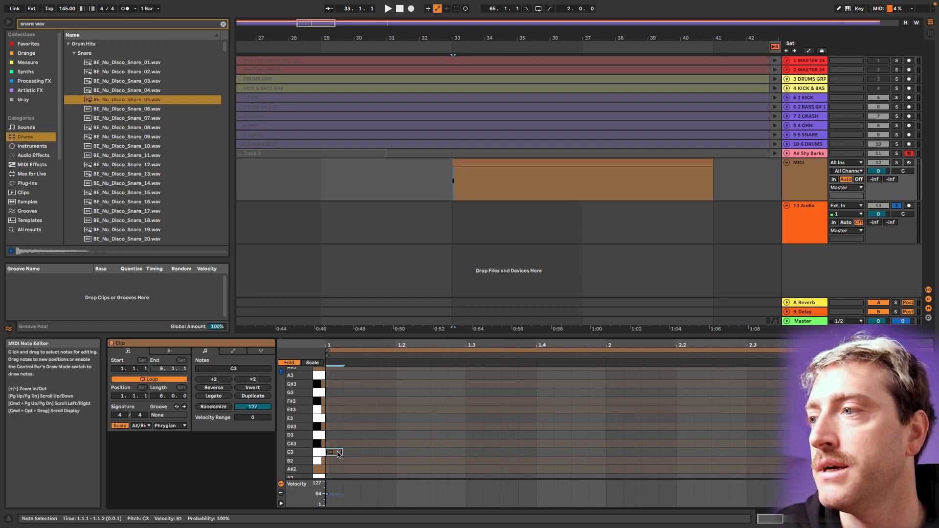
drag(342, 452, 396, 452)
drag(369, 453, 433, 445)
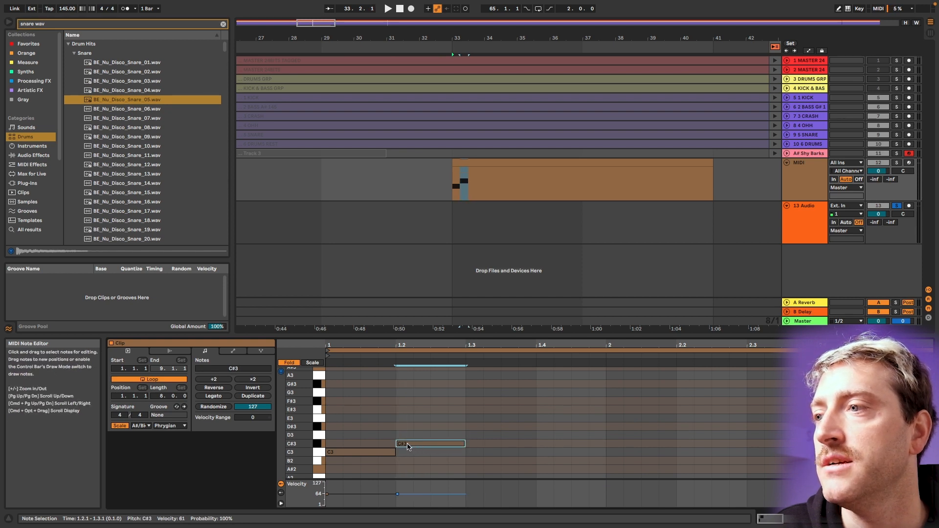
- Place one-beat copies of the C#3 note on D#3 at beat 1.3 and on C#3 at beat 1.4
drag(424, 446, 578, 444)
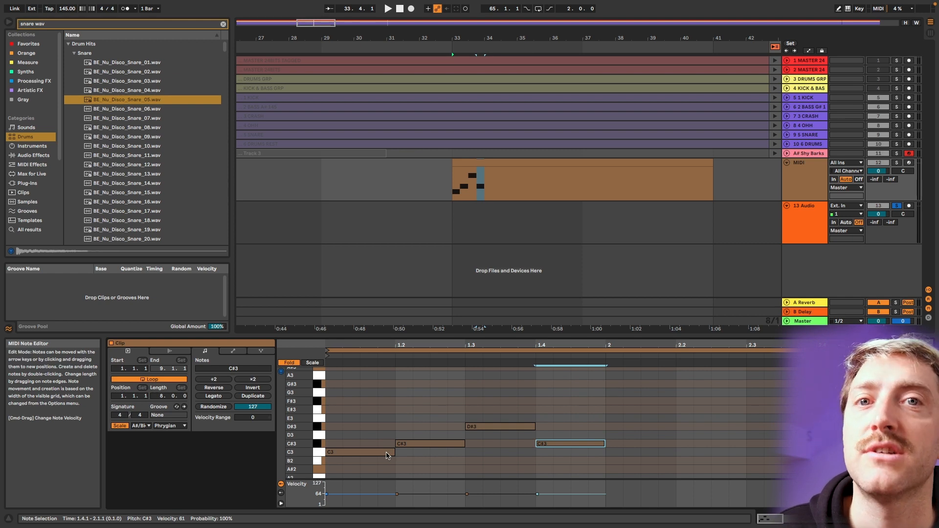
click(503, 160)
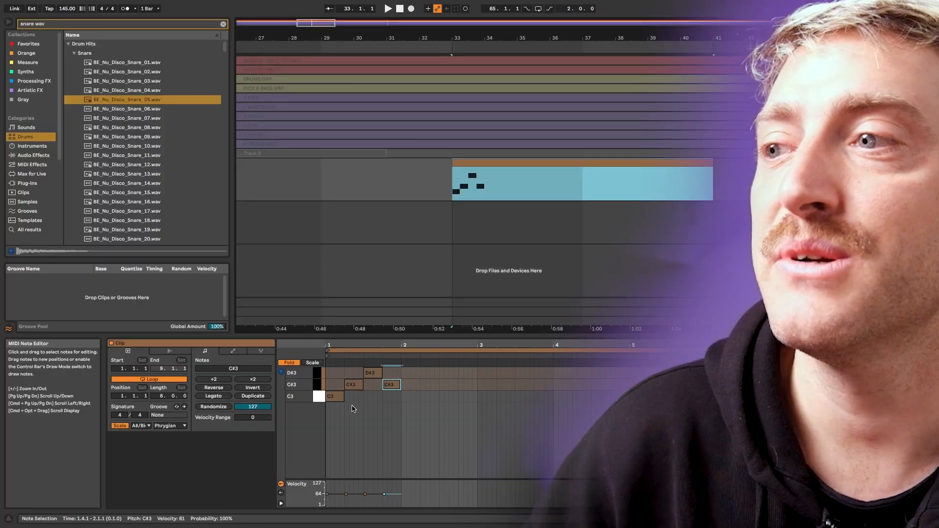
drag(342, 415, 397, 381)
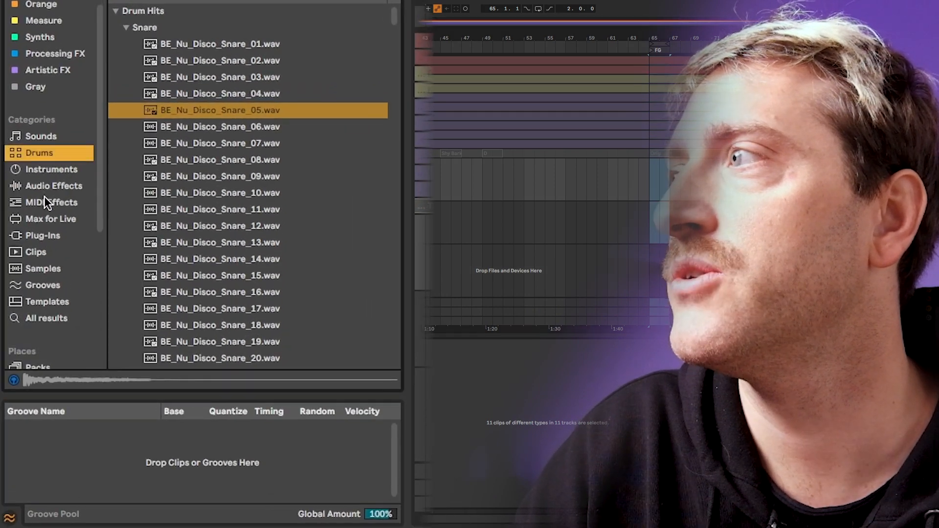
- Find the Drum Rack preset 505 From Mars - Clean Kit.adg among the instruments and load it onto the MIDI track
scroll(44, 196, down, 1)
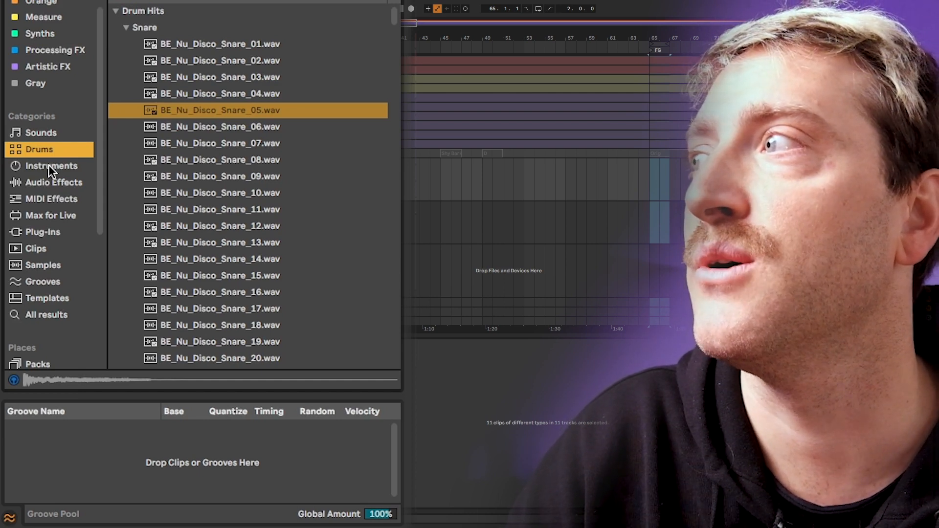
click(49, 165)
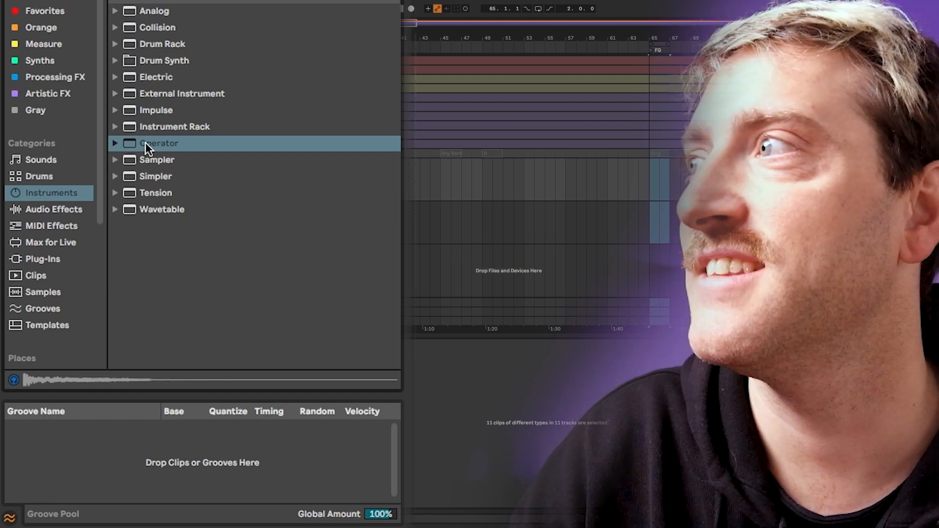
click(163, 42)
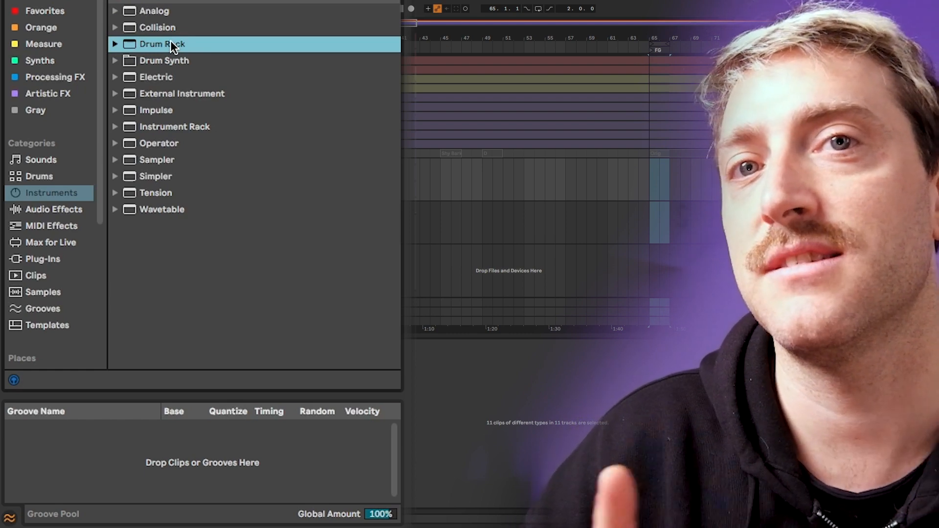
click(115, 44)
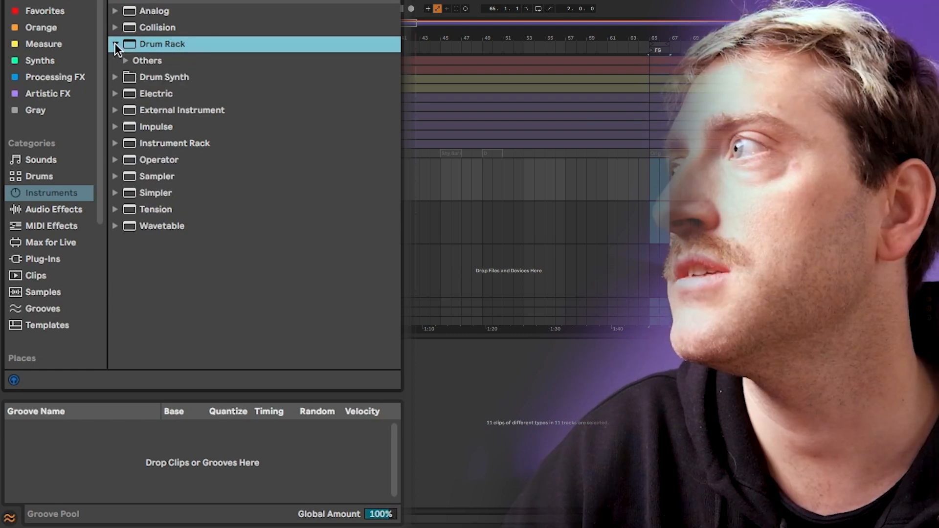
click(125, 60)
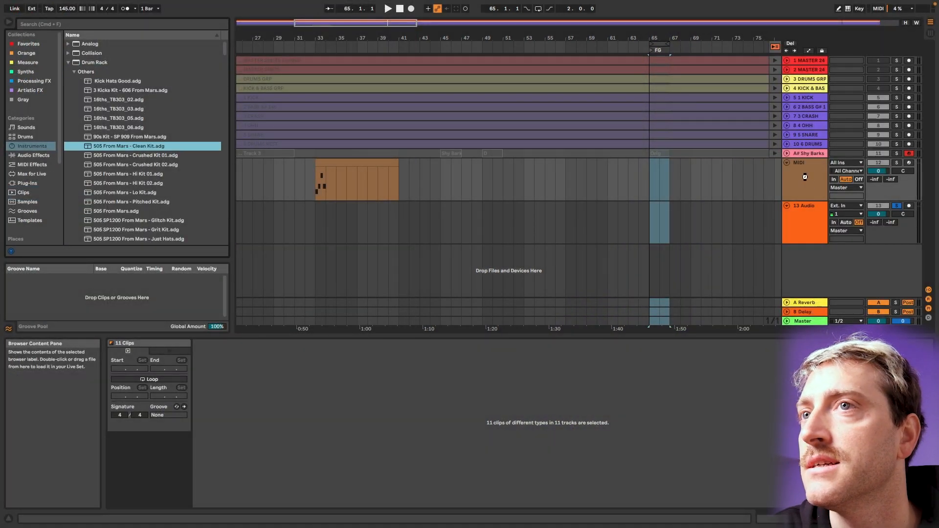
drag(800, 176, 802, 178)
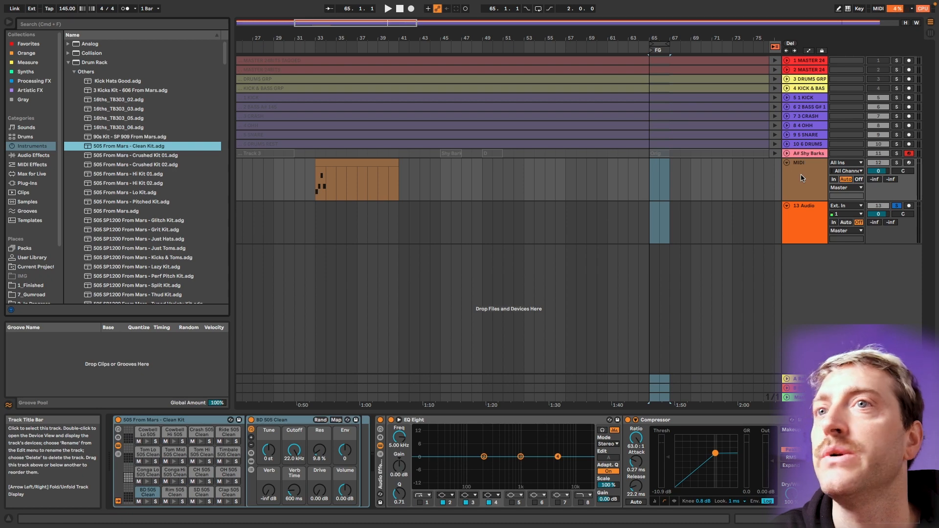
- Audition the drum kit's Cowbell Hi, Crash and Tom Hi pads
click(386, 183)
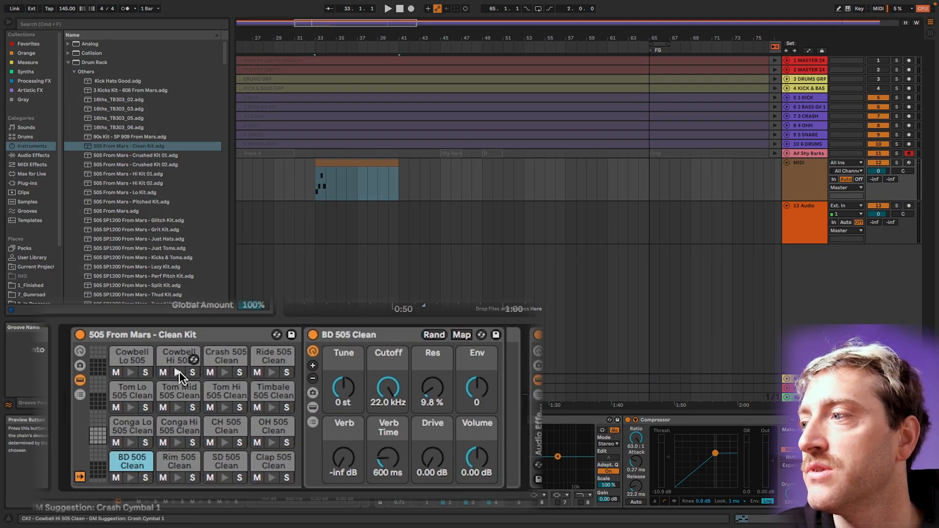
click(177, 373)
click(223, 372)
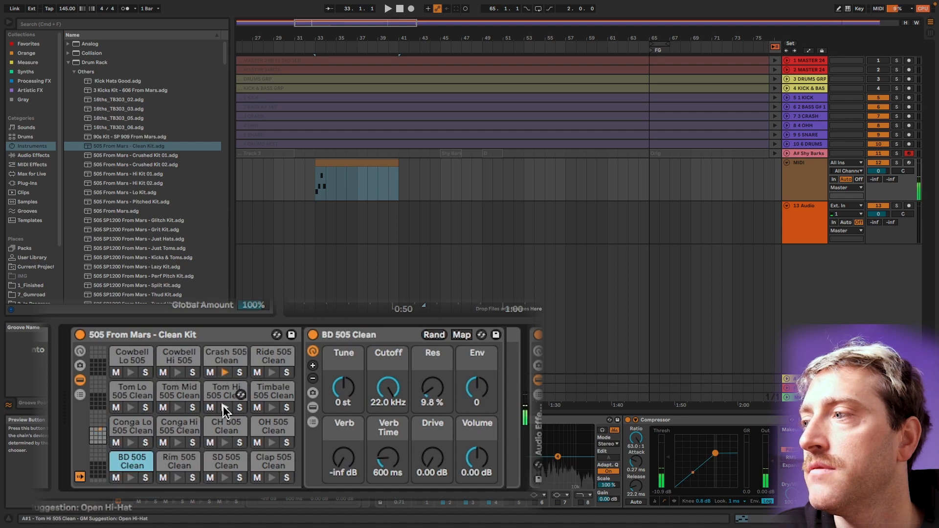
click(223, 407)
- Unfold the clip's note rows and move its four notes onto the Ride, Cowbell Hi, Timbale and Tom Hi sounds
click(742, 519)
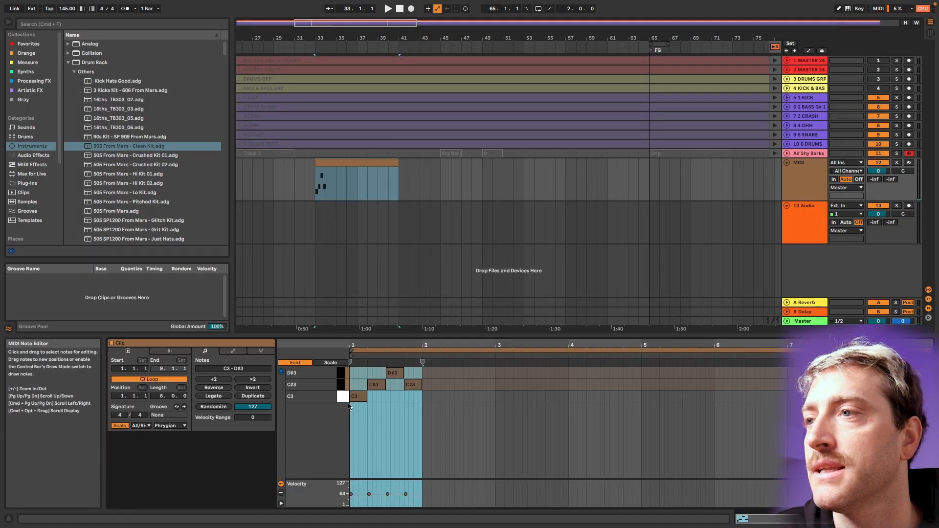
click(384, 419)
key(super+a)
click(296, 363)
drag(357, 397, 381, 436)
drag(393, 374, 396, 456)
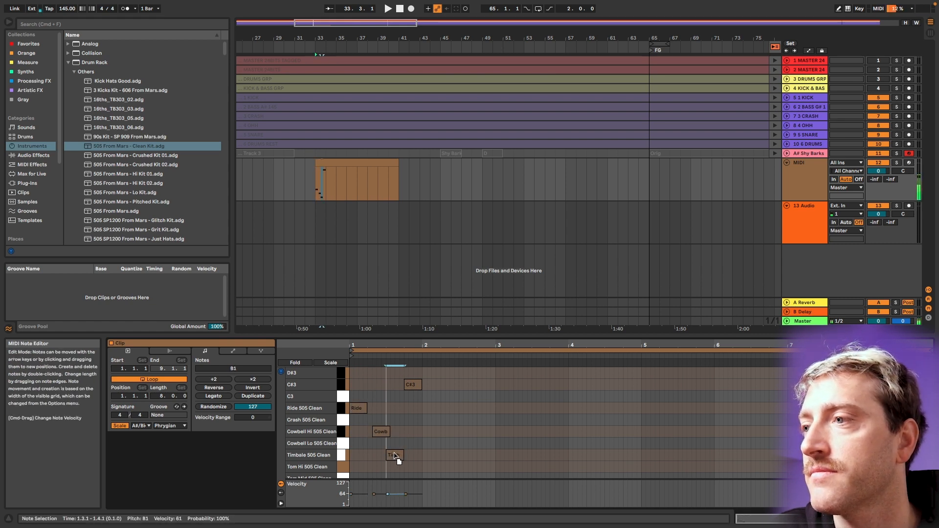
drag(413, 384, 418, 467)
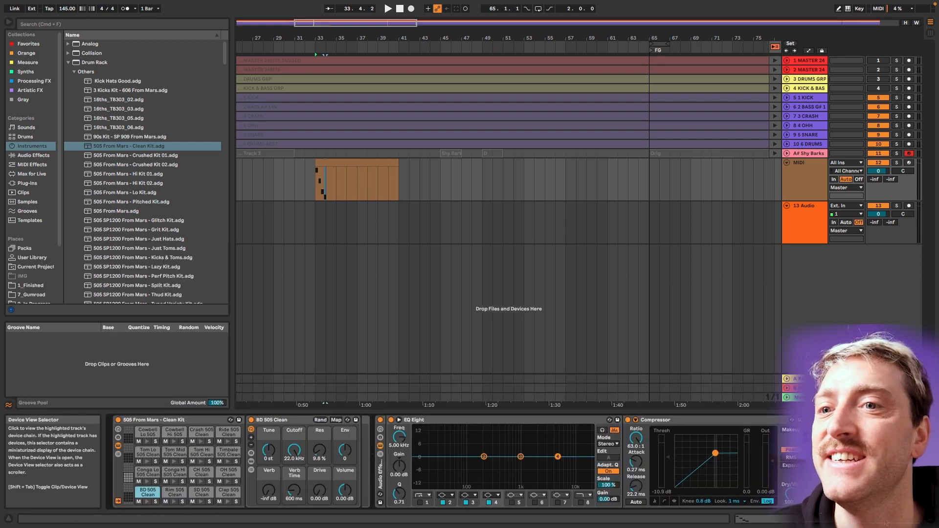
- Replace the drum kit on the MIDI track with the Electric piano preset E-Piano Basic.adg
key(shift+Tab)
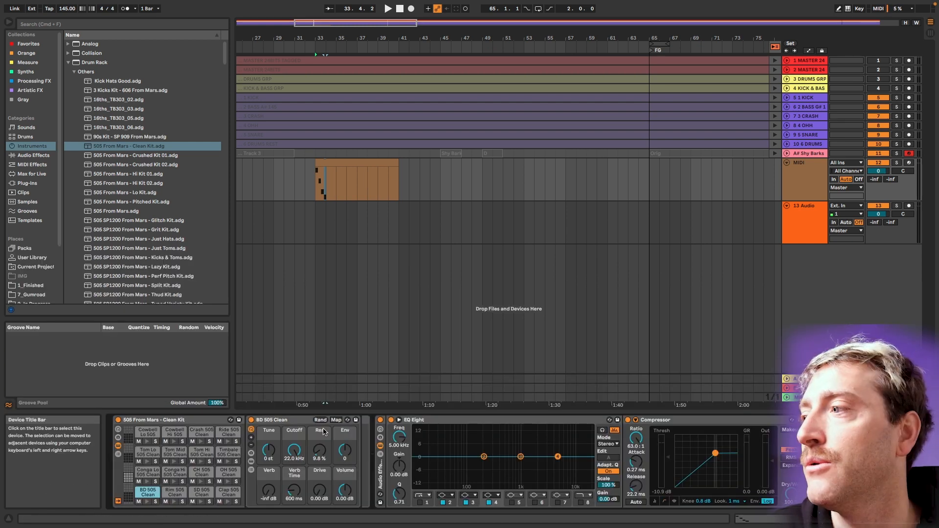
click(68, 63)
click(74, 91)
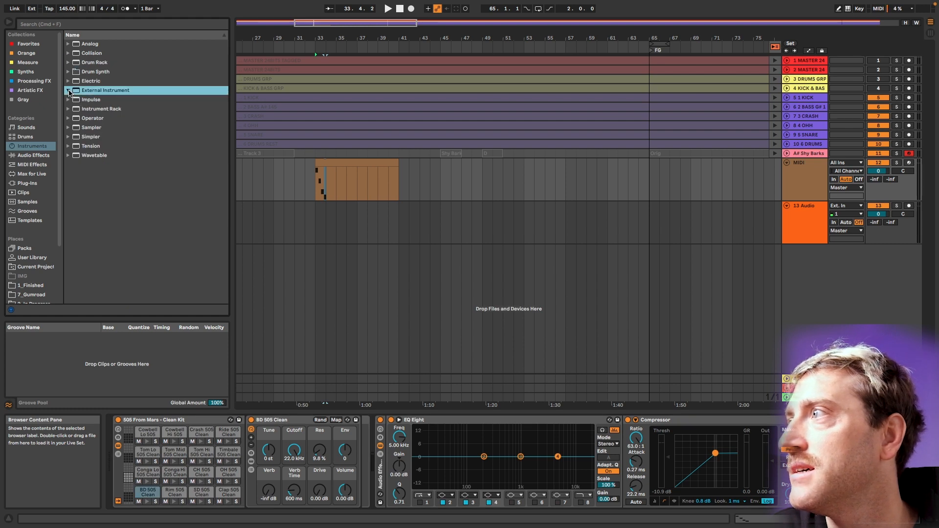
click(126, 127)
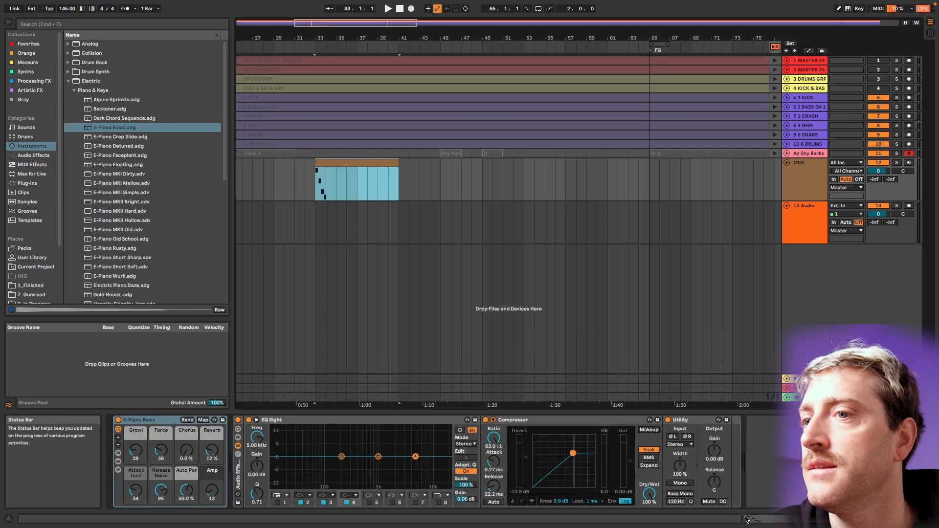
- Clear the clip's old notes and enter sixteenth notes A#1, B1, G#1 and A#1 from the clip's start
click(755, 519)
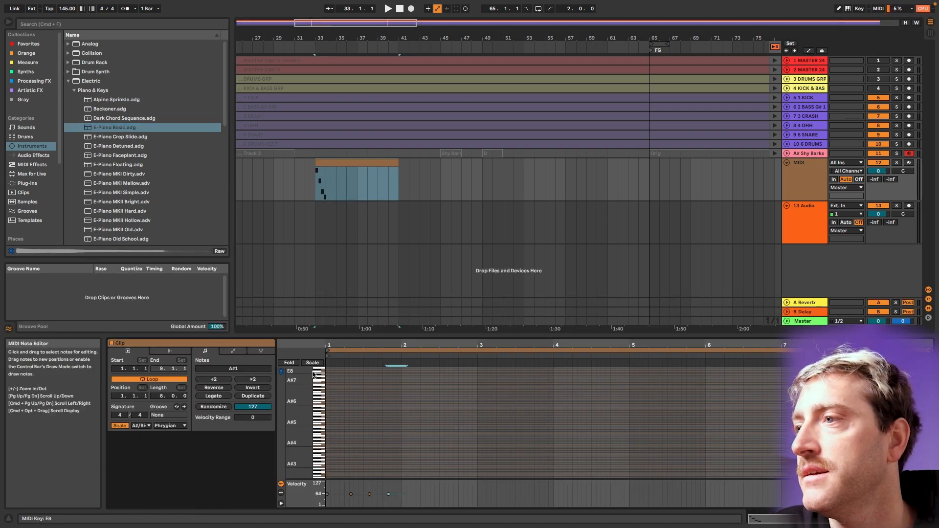
click(289, 363)
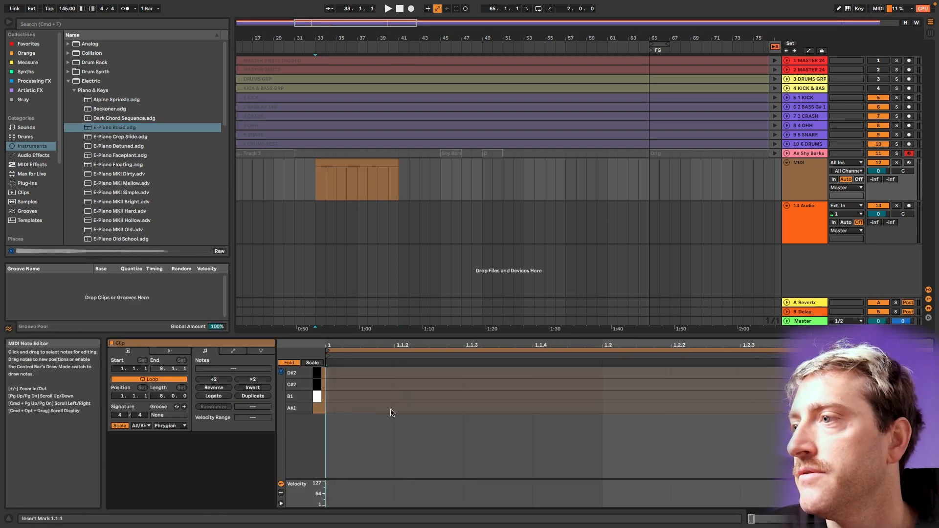
double_click(364, 409)
double_click(422, 399)
double_click(567, 416)
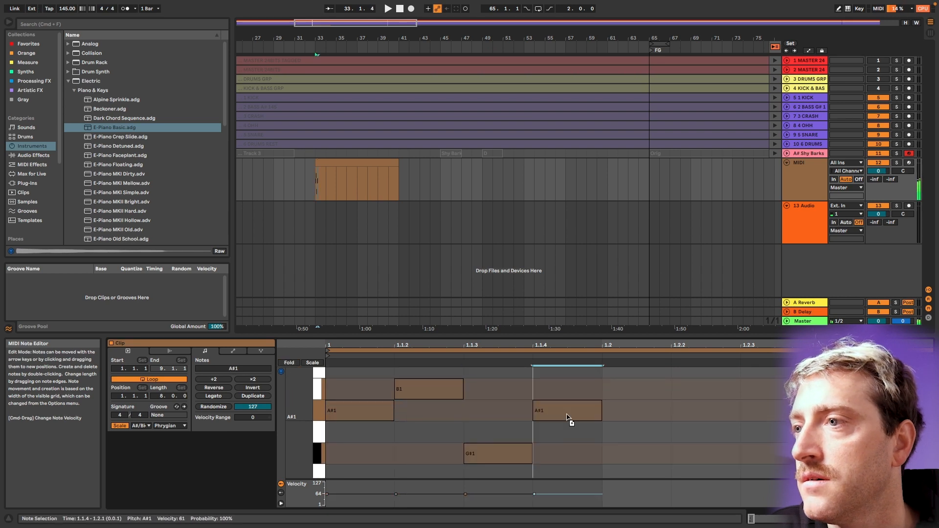
- Extend the pattern with sixteenth-note copies on B1 near beat 1.2, A#1 at 1.2.2, G#1 at 1.2.3 and A#1 at 1.3.1
drag(567, 418, 641, 416)
drag(653, 415, 634, 392)
drag(720, 415, 789, 457)
drag(789, 458, 910, 412)
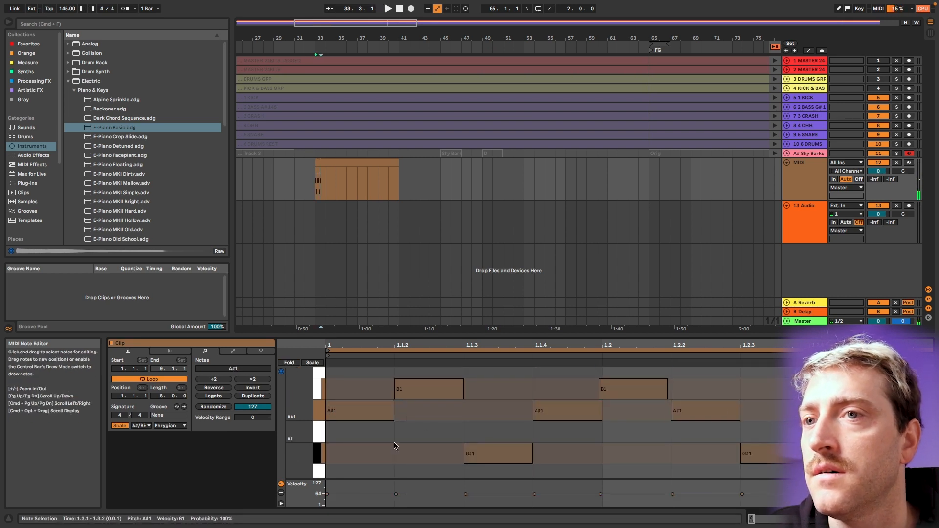
- Loop the clip over the drawn note pattern and play it from its start at bar 33
key(super+a)
key(super+l)
click(356, 162)
key(space)
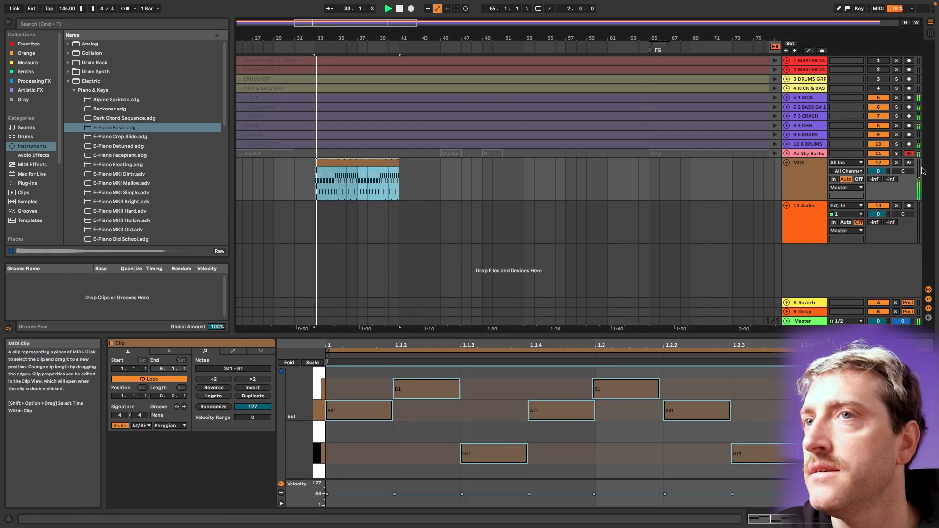
- Return all tracks to arrangement playback and set the MIDI track's volume to 6.0
click(775, 47)
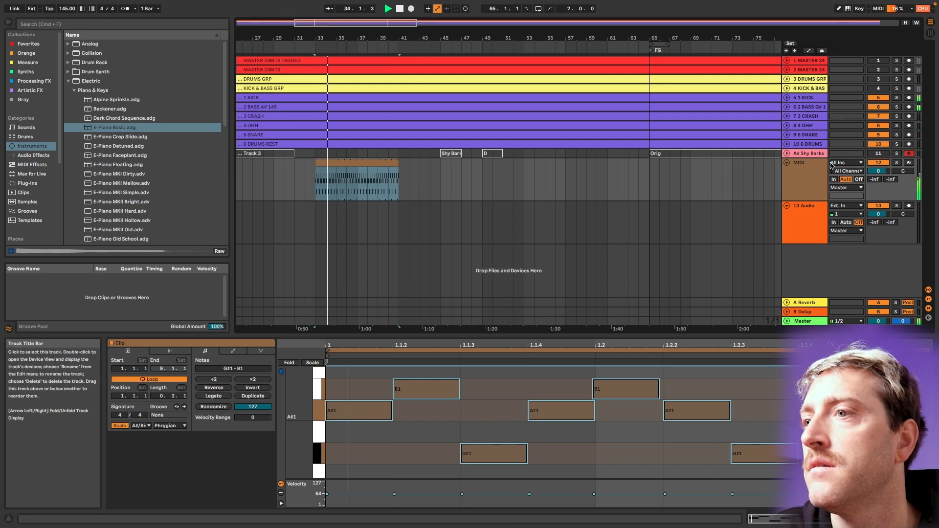
drag(878, 172, 879, 152)
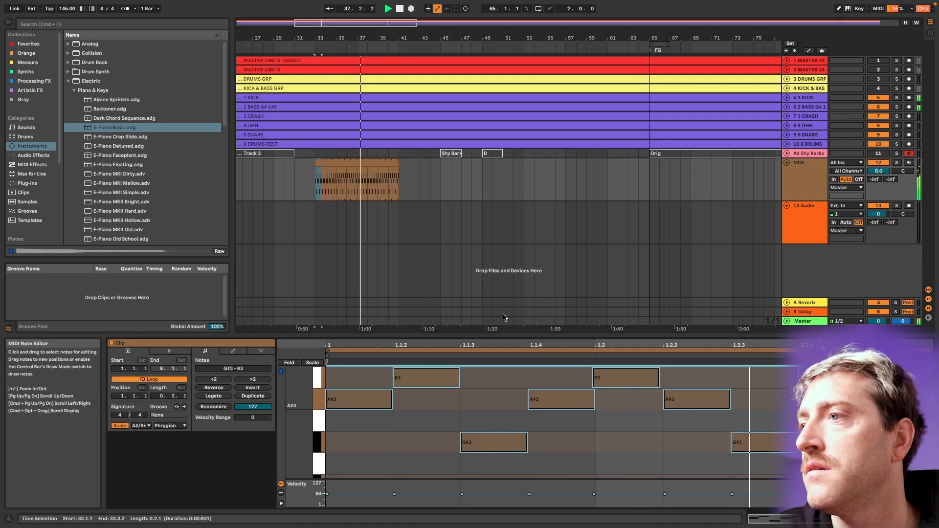
click(375, 161)
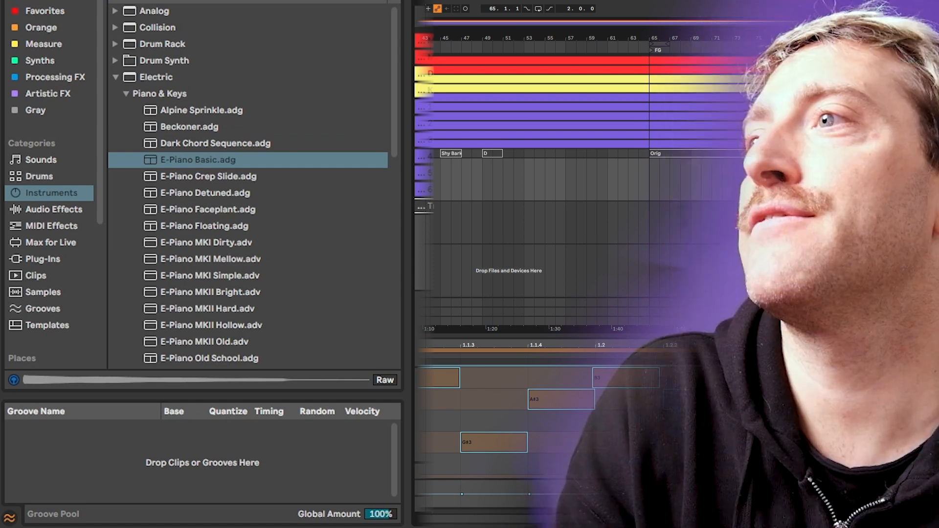
- Open the audio effects list and apply a low cut at about 126 Hz, Q 0.61, with EQ Eight's band 1 while playing the clip
click(115, 76)
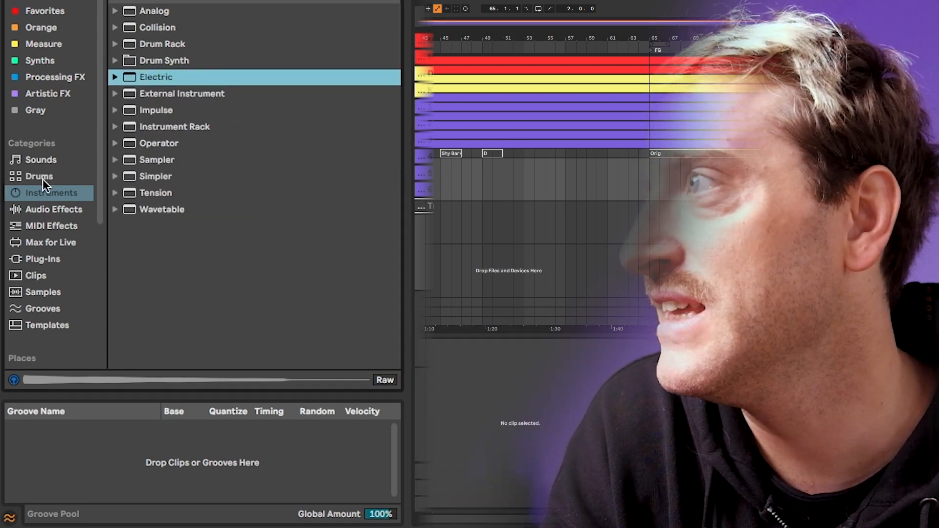
click(41, 209)
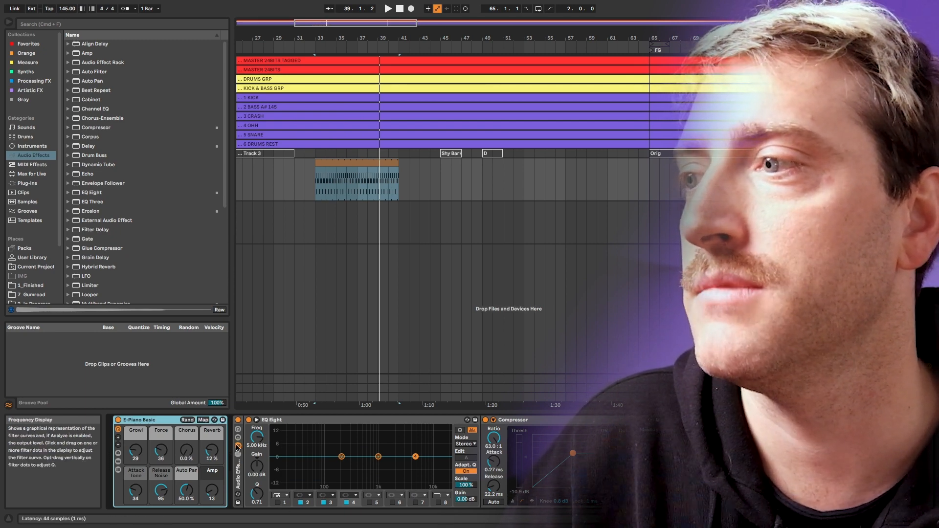
click(278, 502)
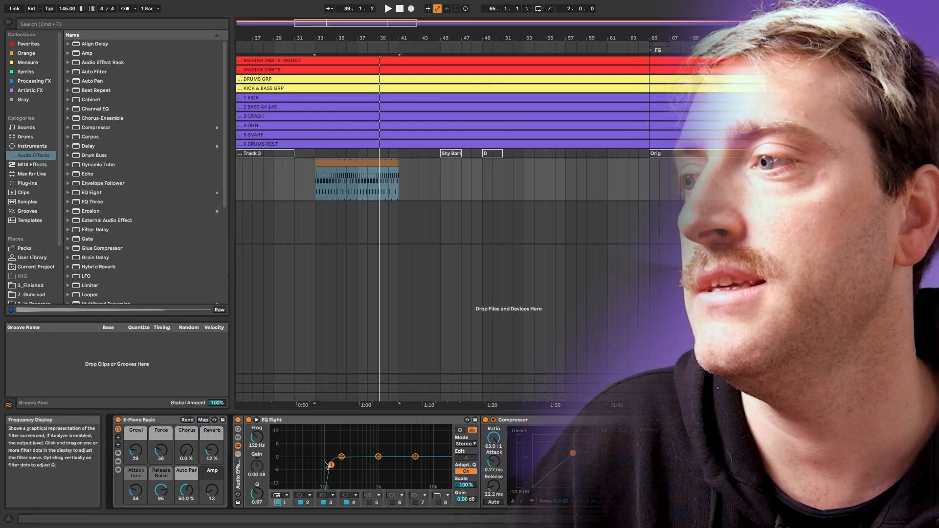
click(364, 162)
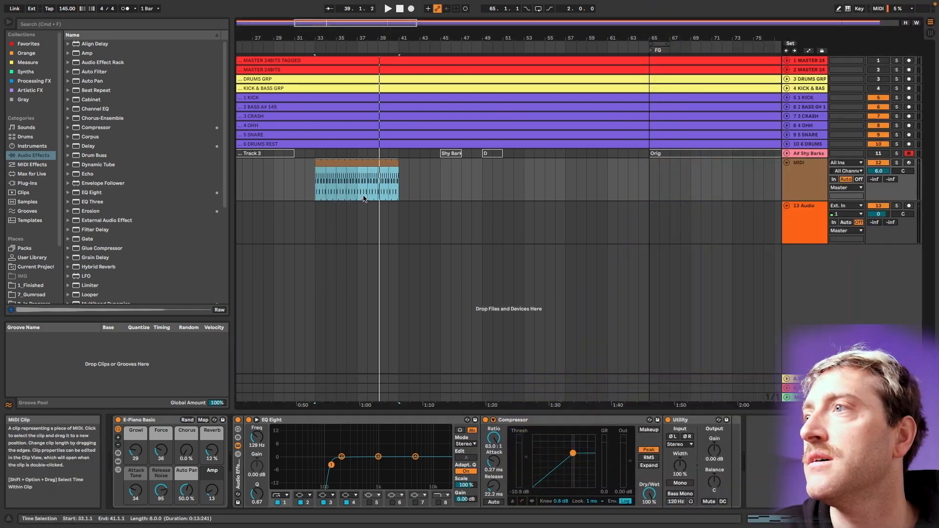
key(space)
drag(331, 466, 331, 466)
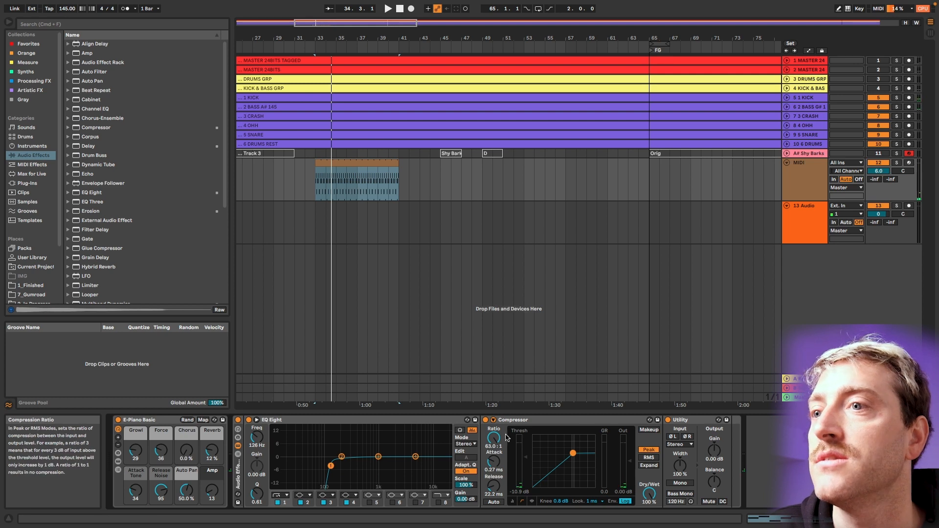
- Insert Delay between EQ Eight and Compressor with Ping Pong on, feedback at 34% and dry/wet at 39%
click(88, 155)
click(84, 146)
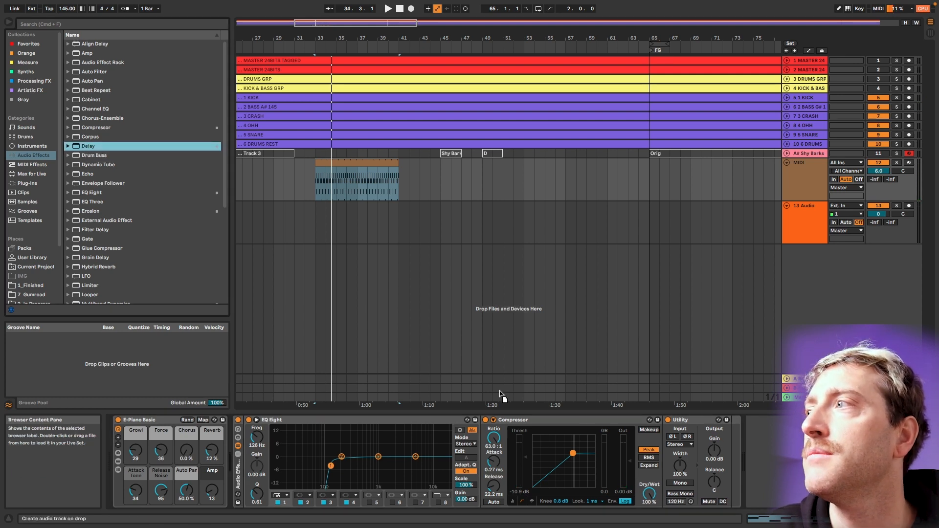
drag(502, 394, 492, 458)
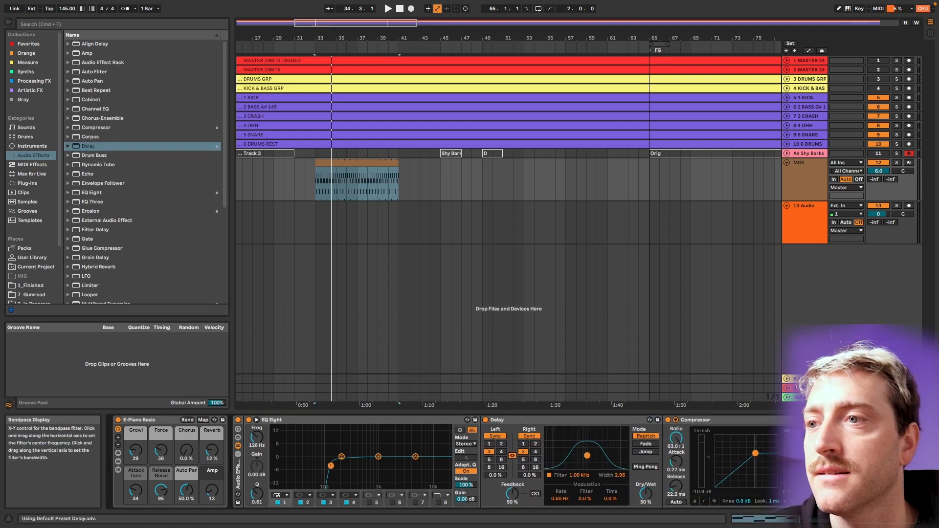
click(645, 467)
drag(646, 494, 646, 504)
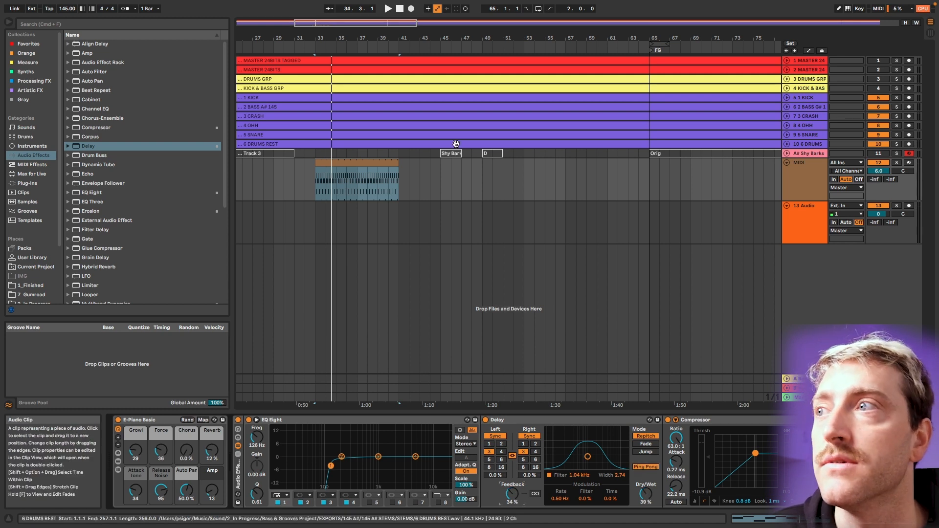
- Play the clip with Delay's feedback raised to 95% and dry/wet to 100%, and turn the Delay off
key(space)
key(space)
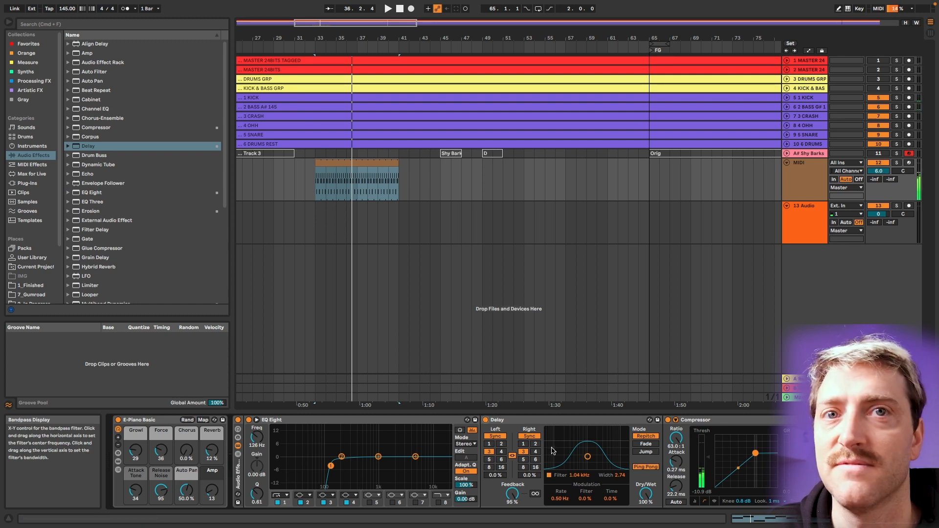
click(486, 420)
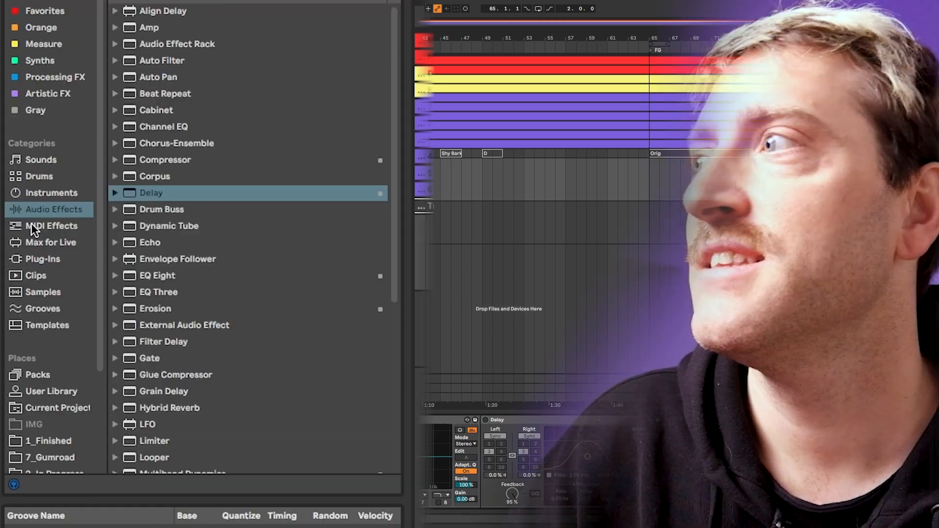
- Open the MIDI effects list, collapse the Pitch presets, and examine the presets of the Scale effect
click(29, 165)
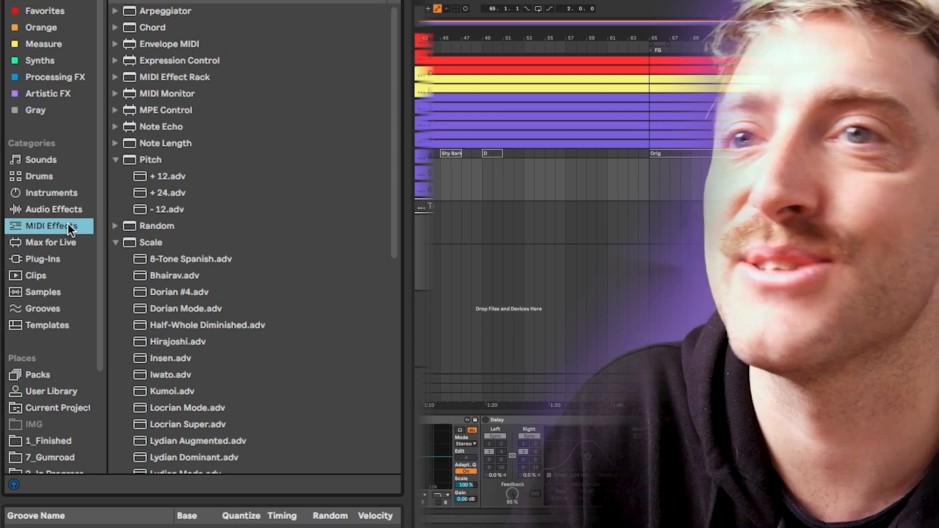
click(116, 160)
click(116, 194)
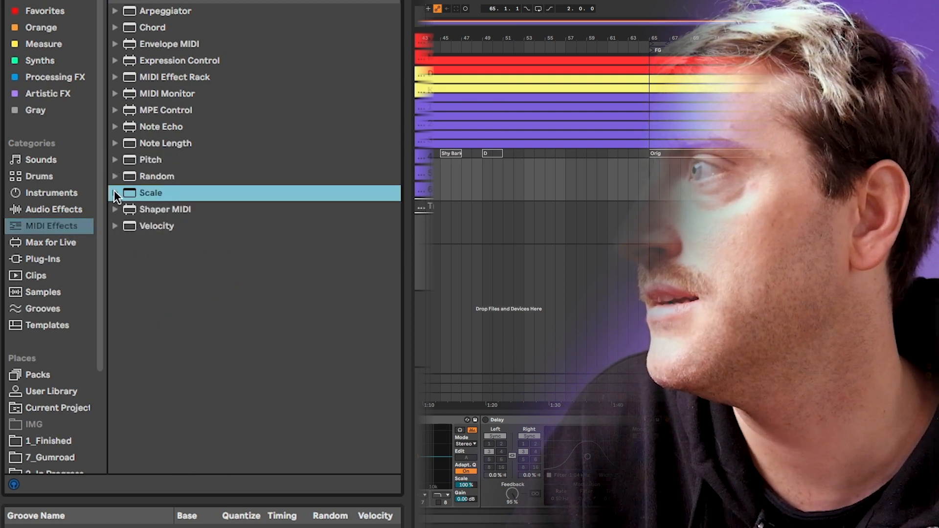
click(115, 194)
scroll(196, 294, down, 8)
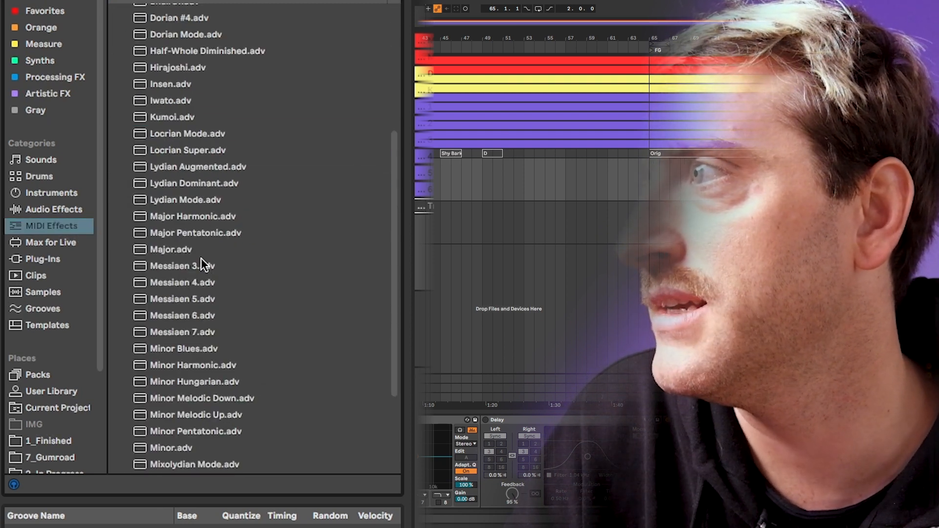
scroll(216, 249, up, 10)
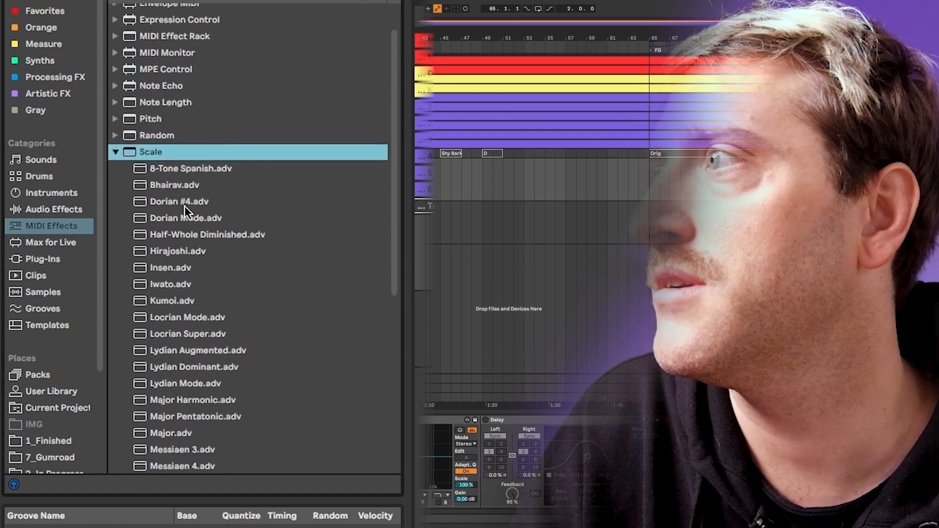
scroll(189, 302, down, 5)
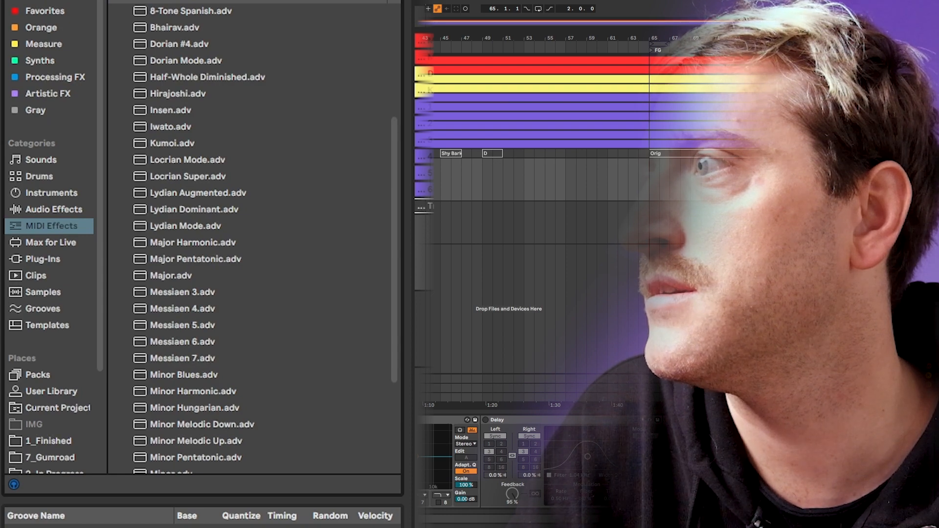
- Search the MIDI effects for "minor", insert the Minor Harmonic scale before E-Piano Basic, and set its base to A#
key(ctrl+f)
text(minor)
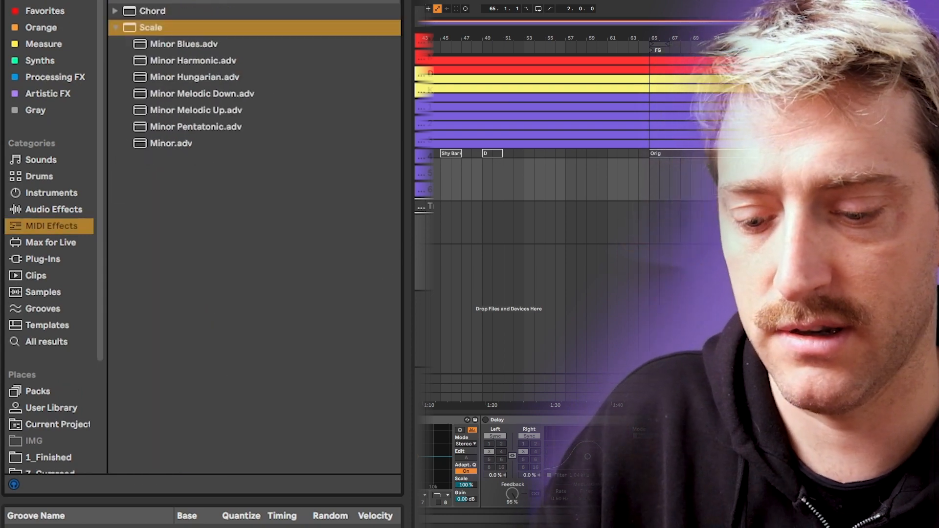
click(188, 61)
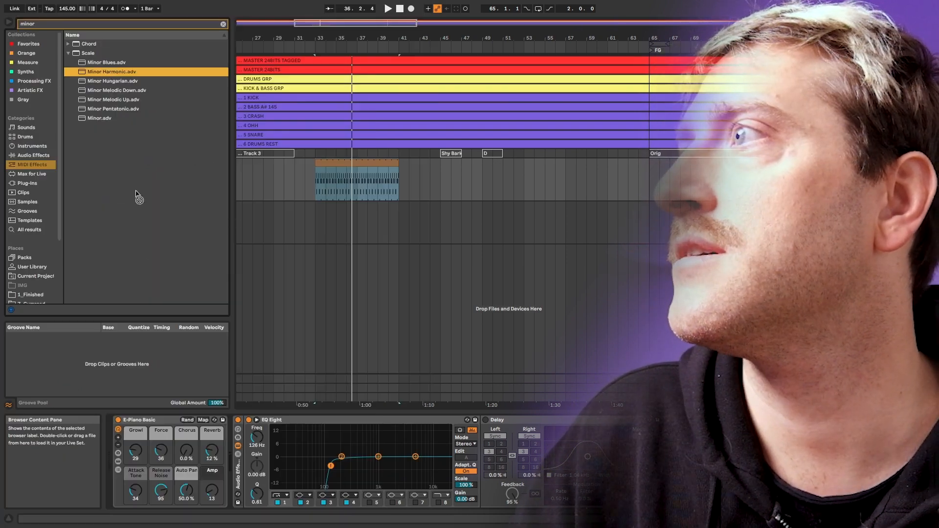
drag(137, 196, 112, 460)
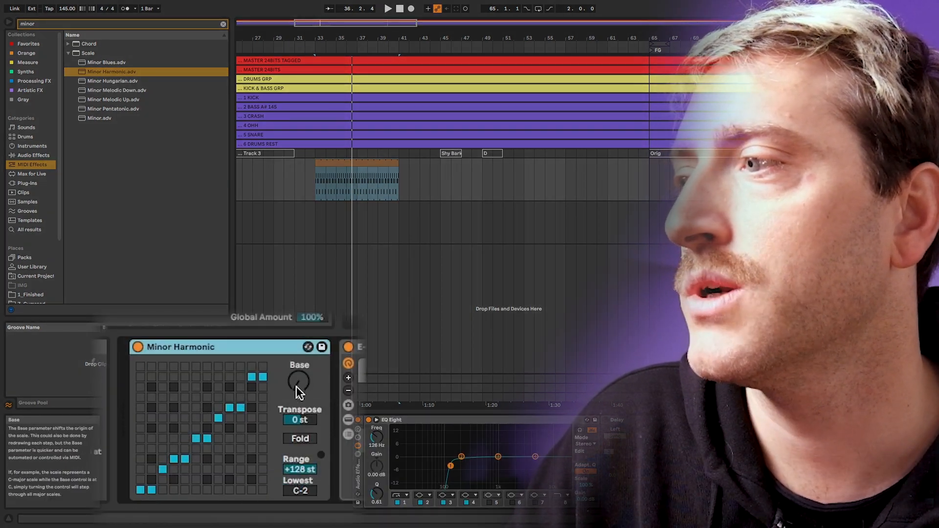
drag(301, 390, 301, 359)
- Clear the browser search, insert the Pitch effect's +12 preset before Minor Harmonic, and play the clip
click(68, 53)
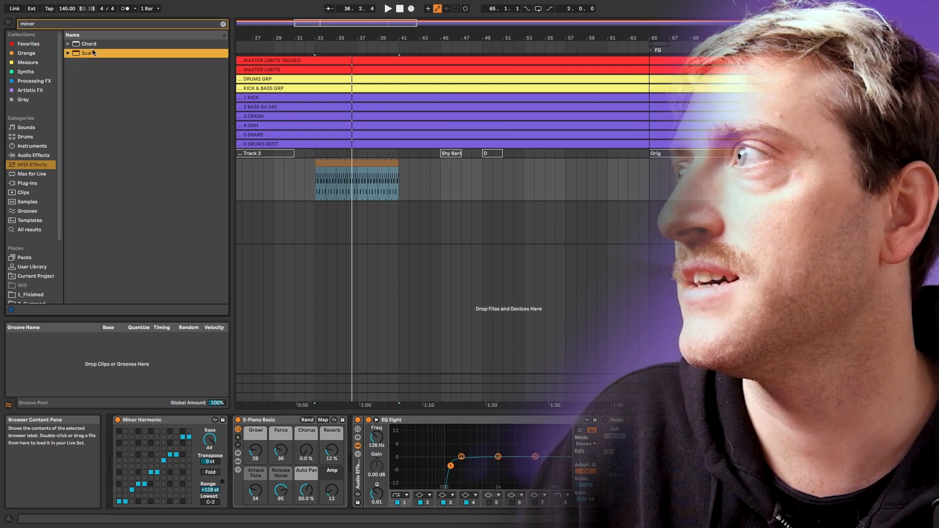
click(223, 24)
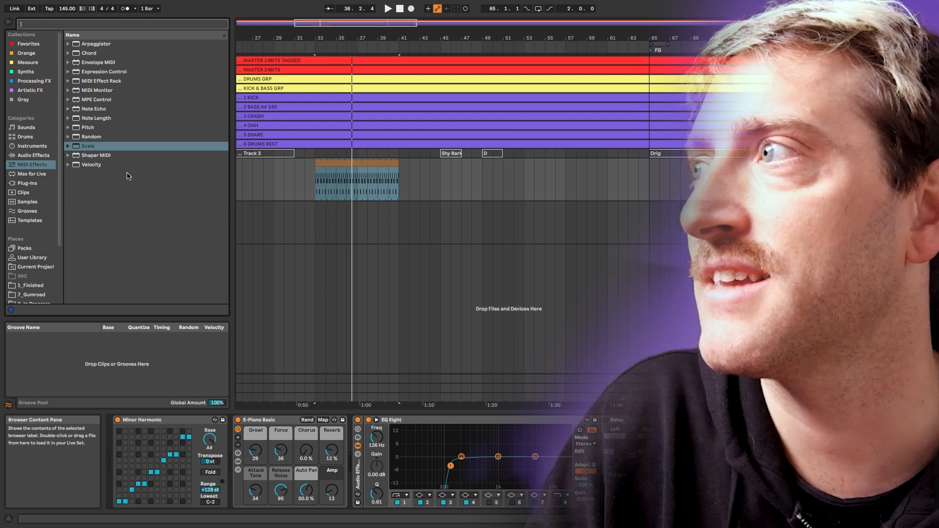
click(90, 55)
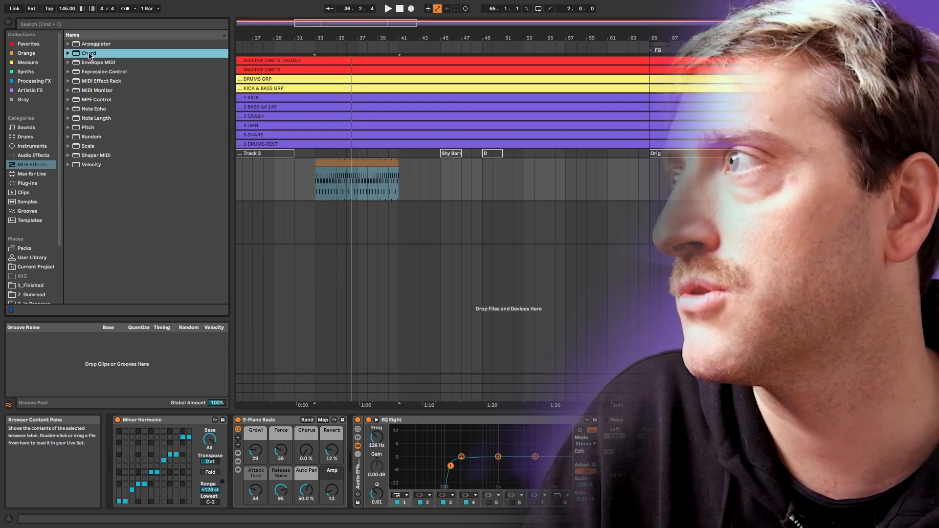
click(69, 127)
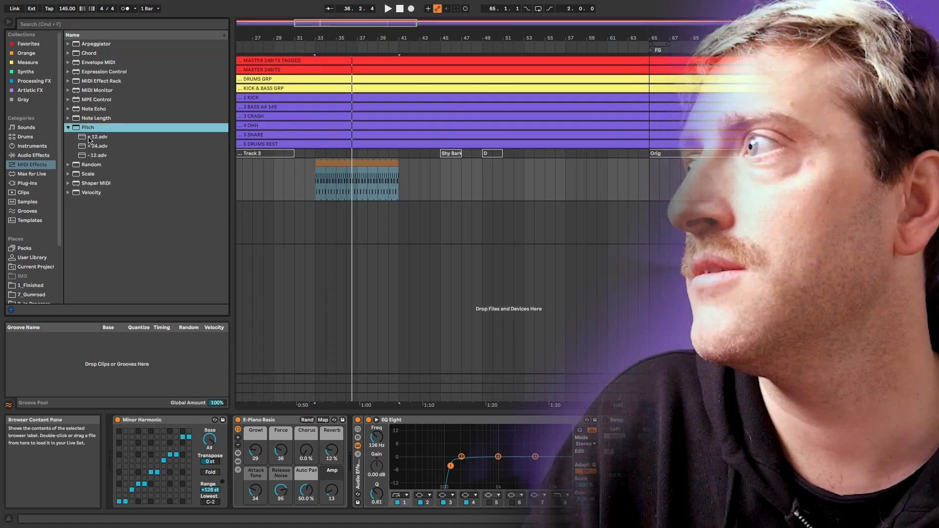
drag(93, 137, 127, 487)
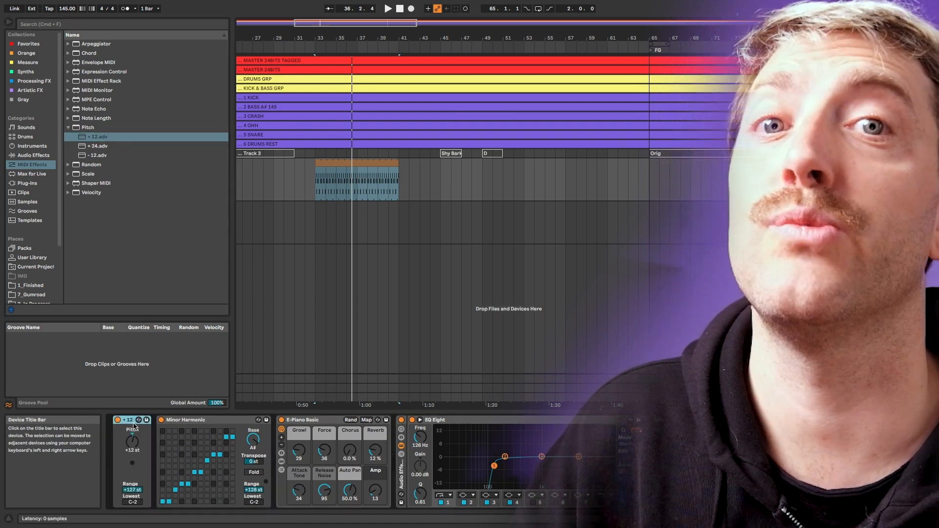
key(space)
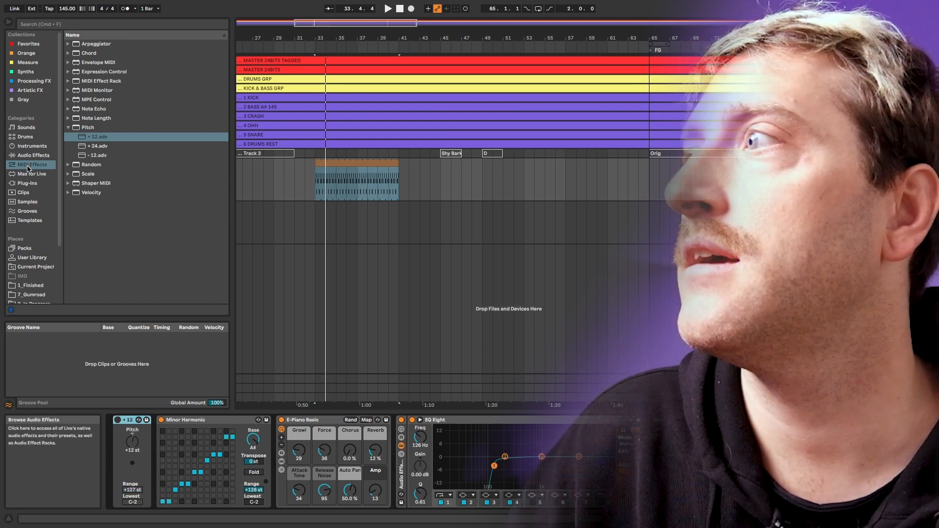
- Open the plug-ins list and load the preset "A Night in Kalyan" in the Vital synth
click(24, 184)
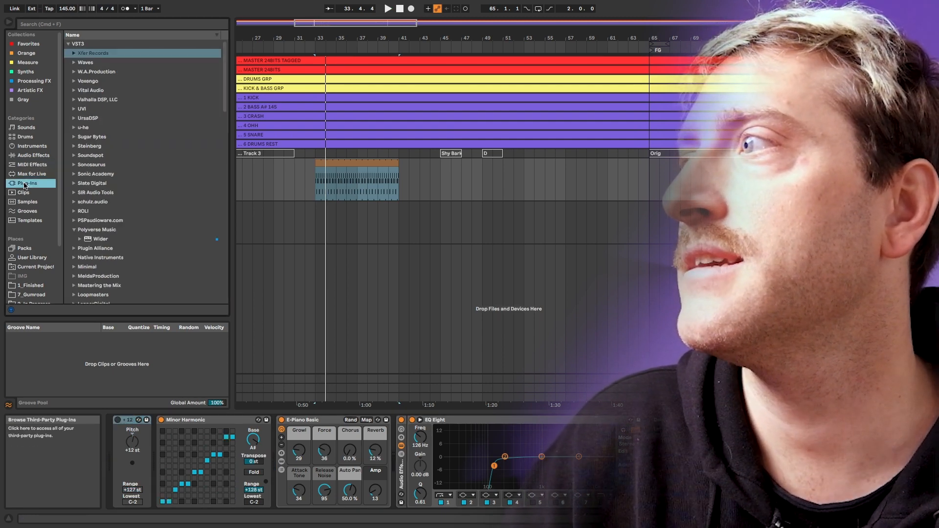
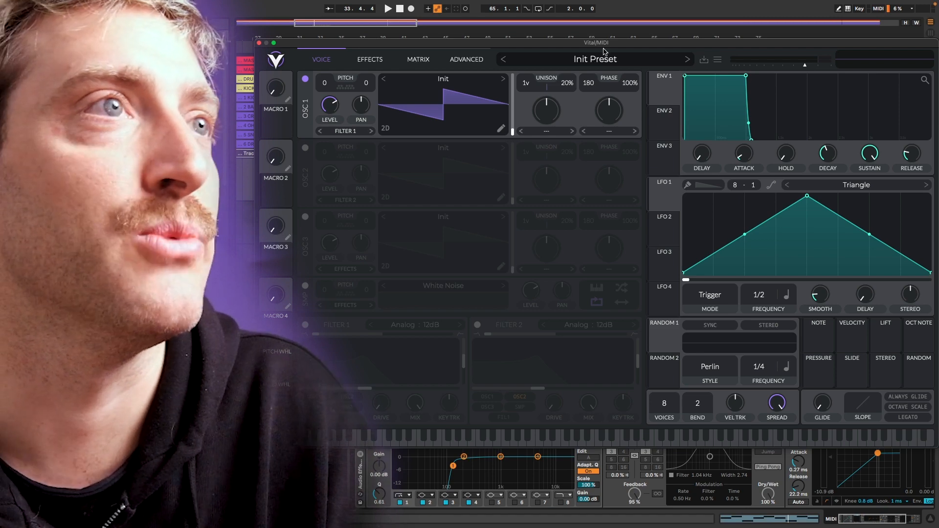
click(597, 59)
click(595, 190)
double_click(595, 190)
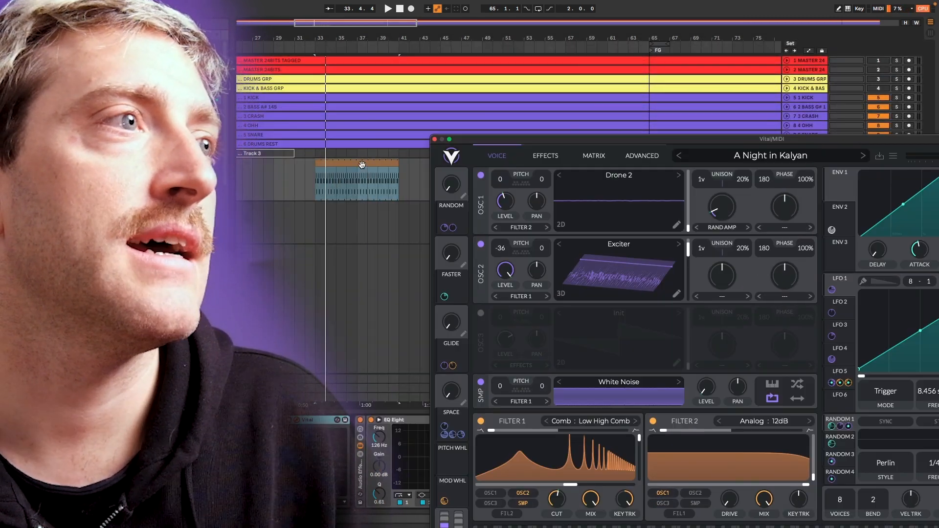
- Play the MIDI clip while stepping forward through Vital's presets, including Abbysun and Airy Tones
click(362, 164)
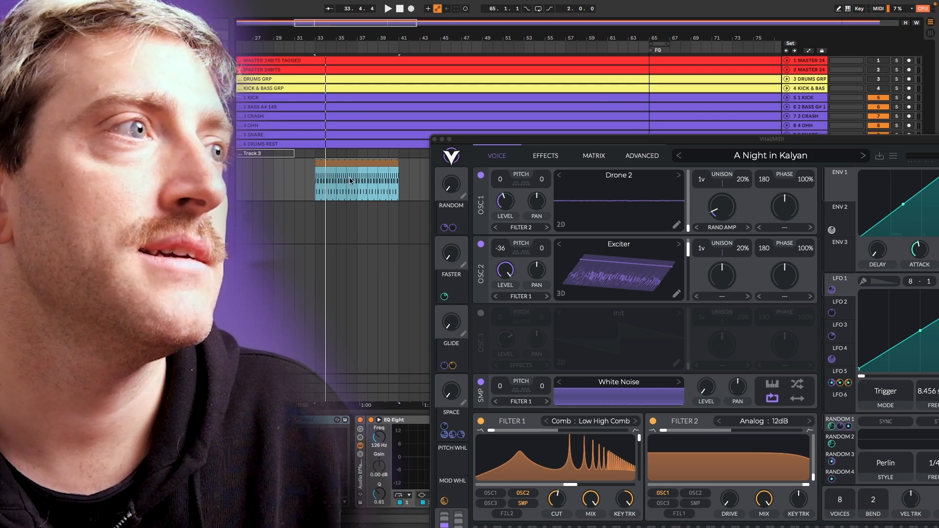
key(space)
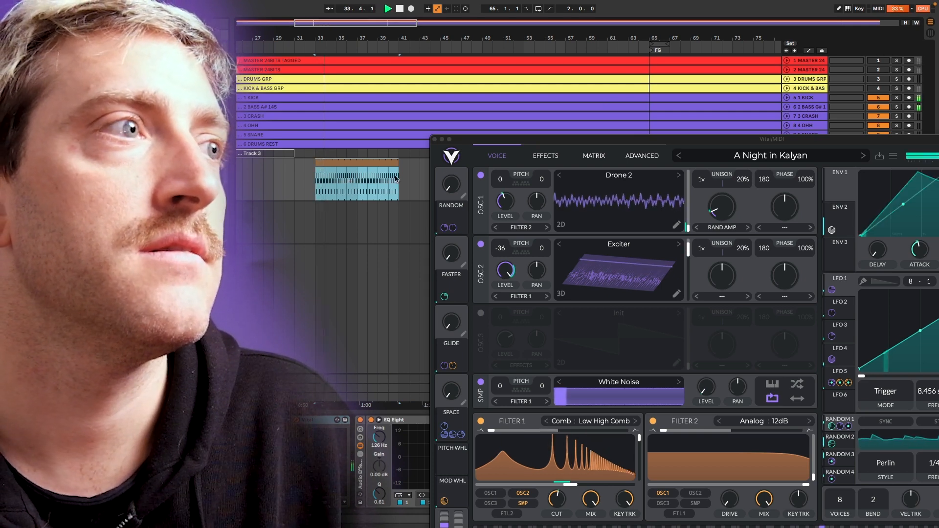
click(866, 159)
click(866, 158)
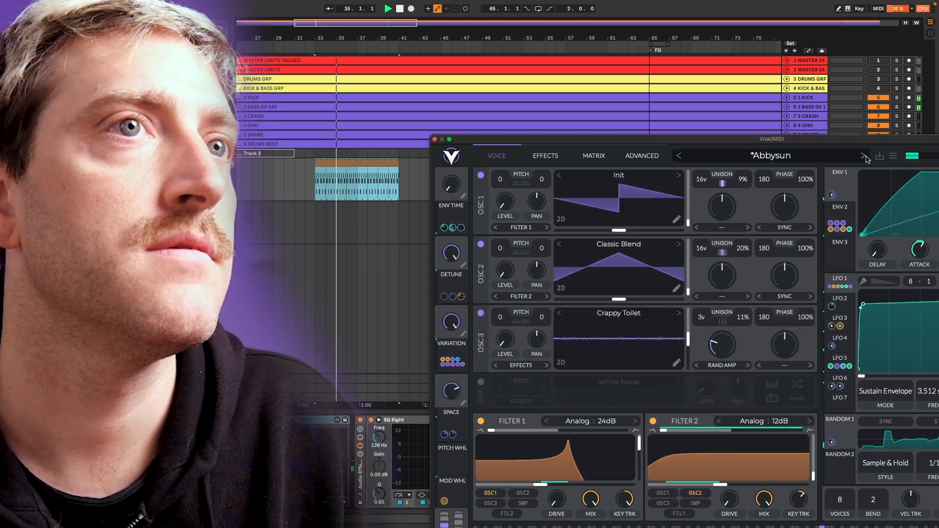
click(865, 158)
click(865, 158)
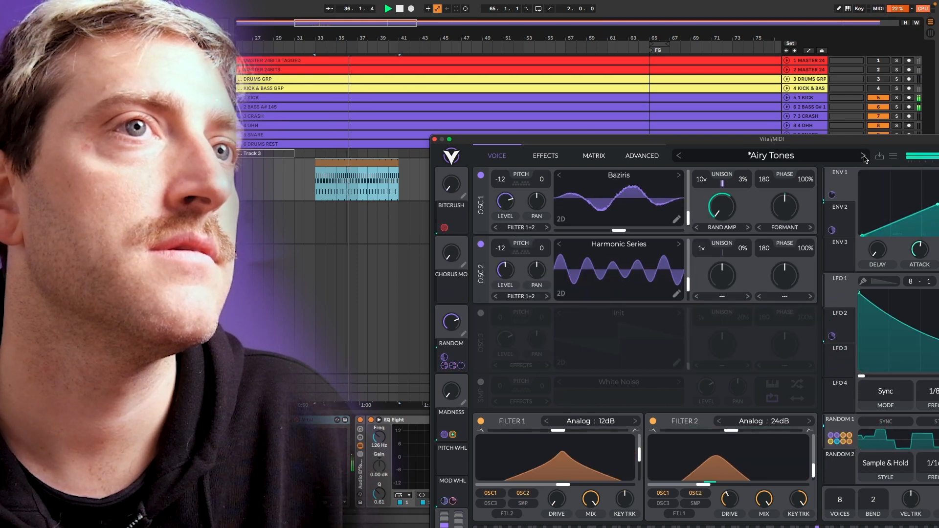
click(865, 158)
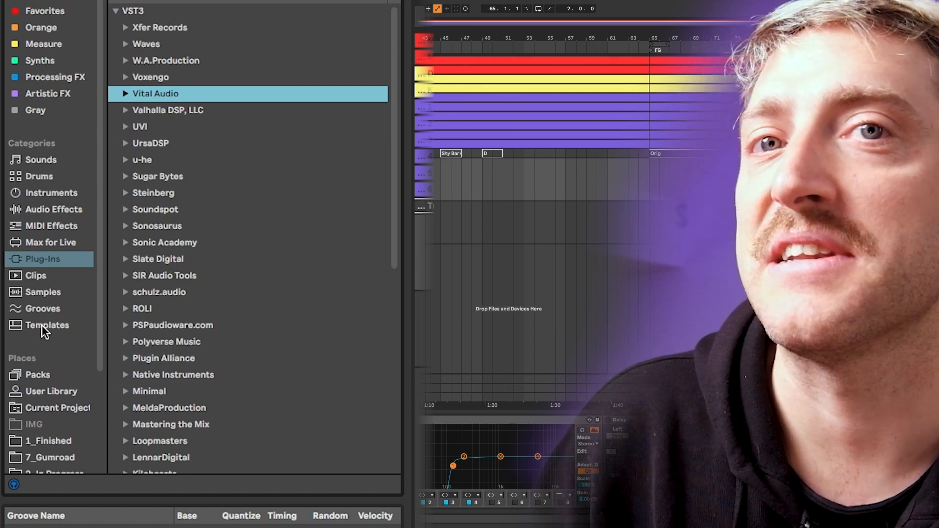
- Open the User Library and collapse its MIDI Effects, Presets and _RACKS folders to view the top-level folders
scroll(81, 261, down, 5)
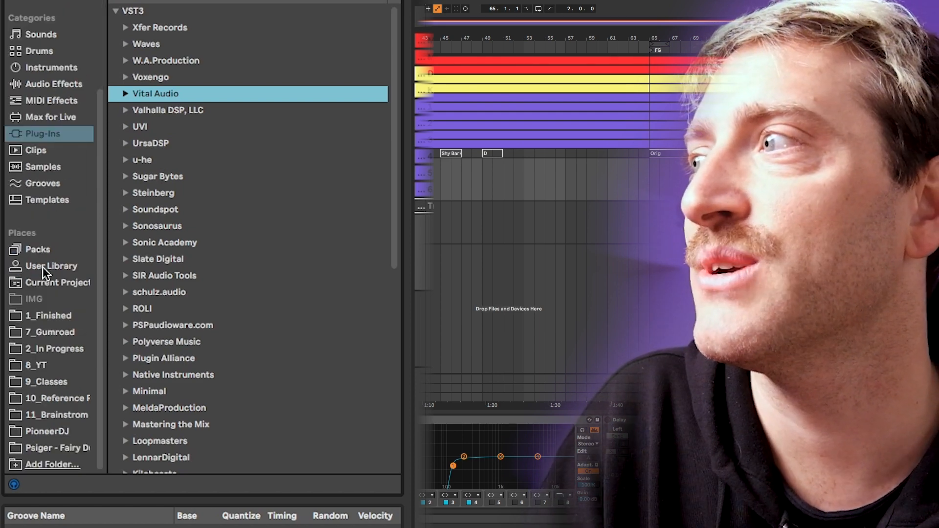
click(57, 264)
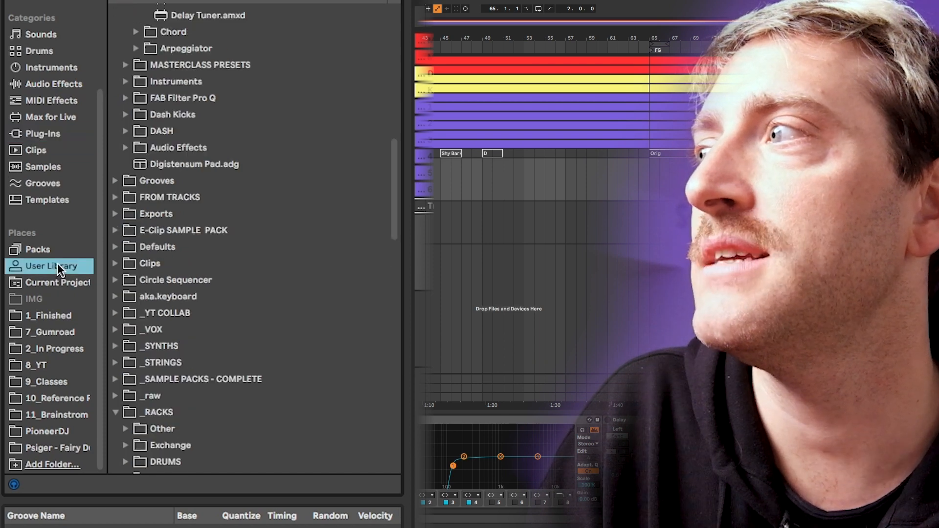
scroll(171, 289, up, 12)
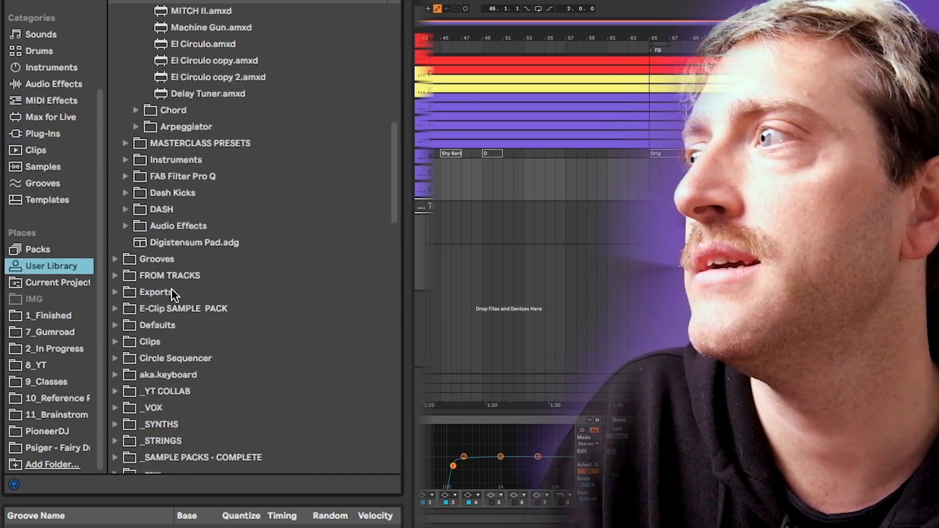
click(126, 20)
scroll(142, 49, up, 4)
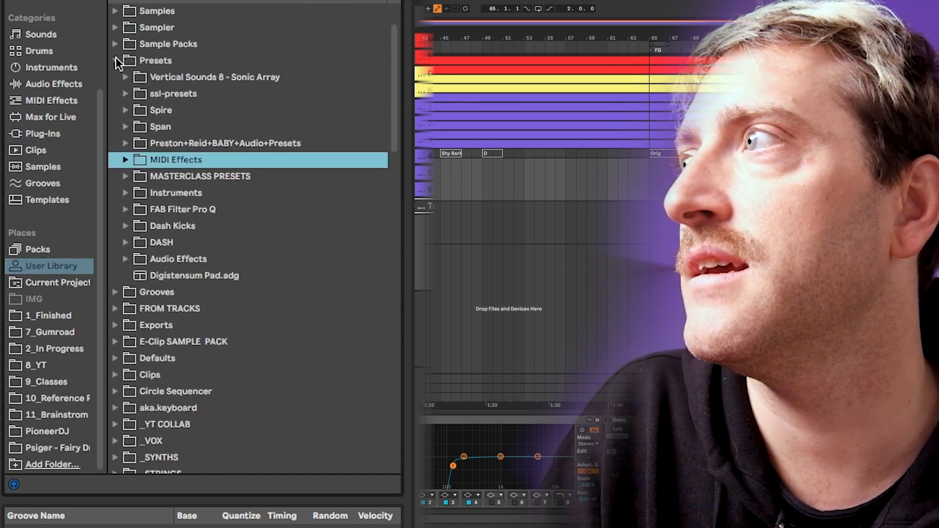
click(116, 60)
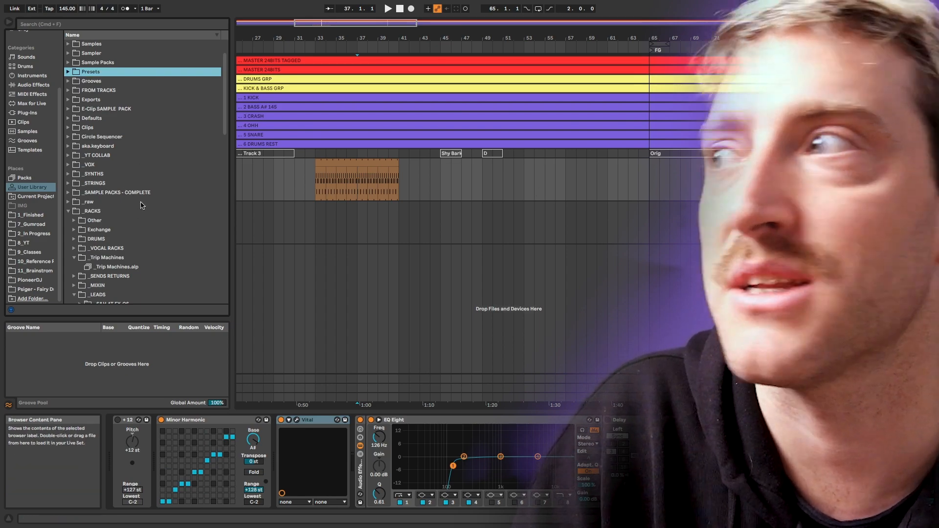
click(73, 212)
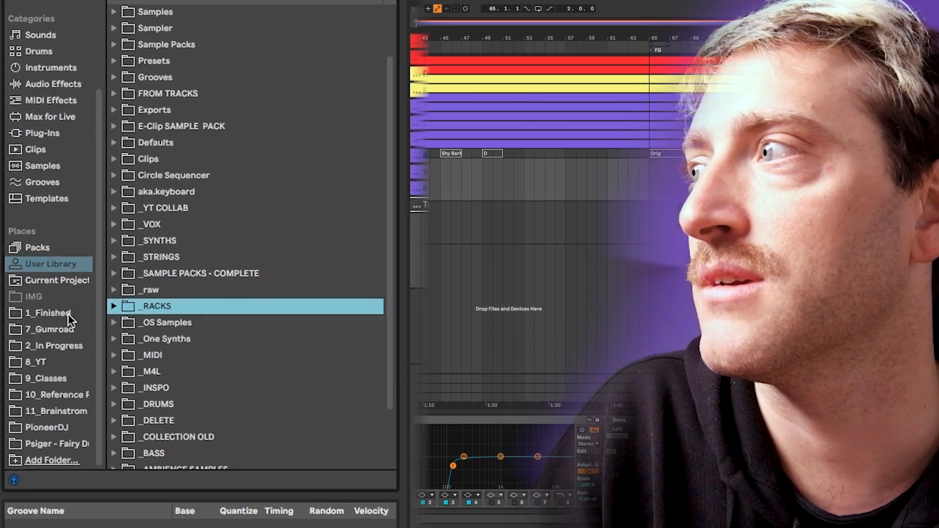
- Open the current project's files and look inside the 145 A# and TAG folders under EXPORTS
click(43, 283)
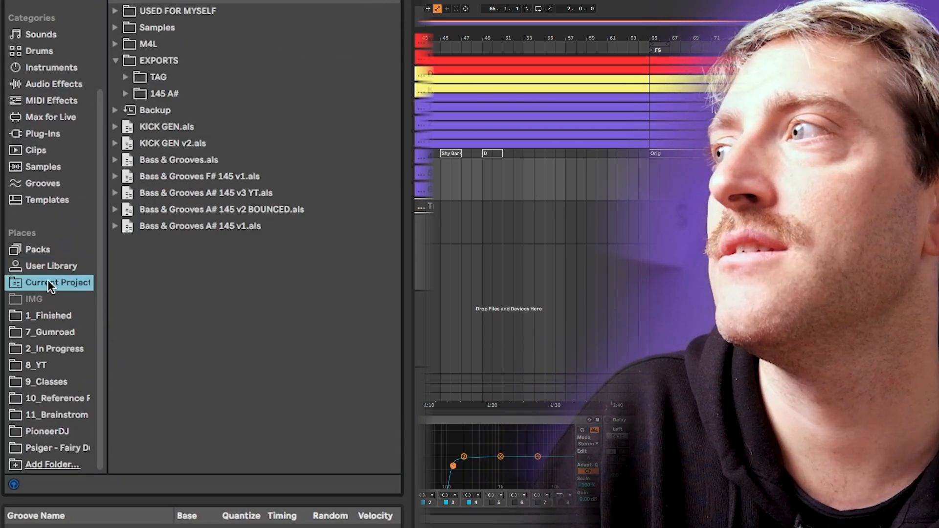
click(125, 92)
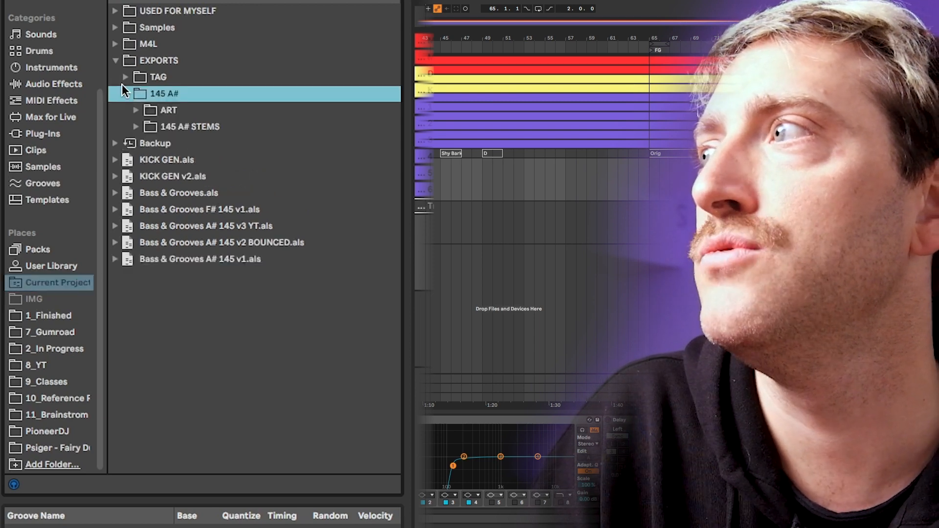
click(123, 77)
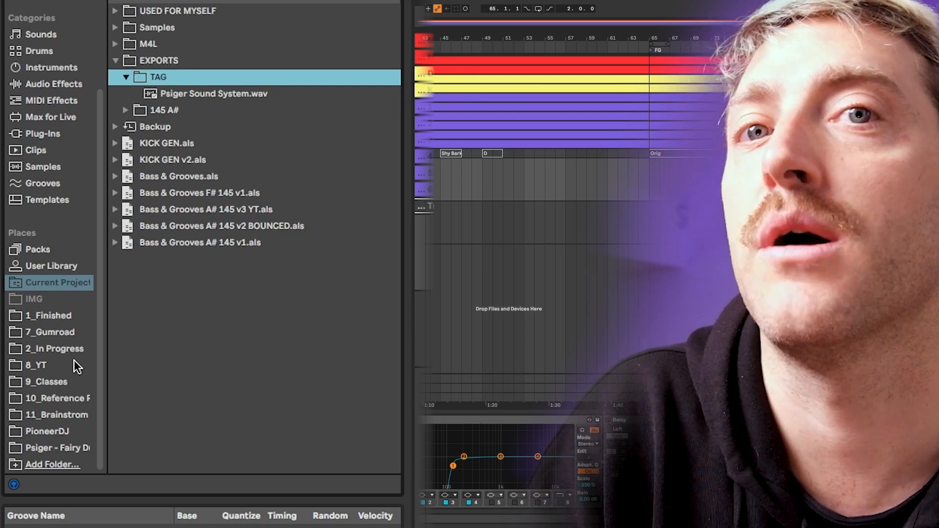
- Browse the Favorites, Orange, Measure and Synths collections one after another
scroll(74, 360, up, 5)
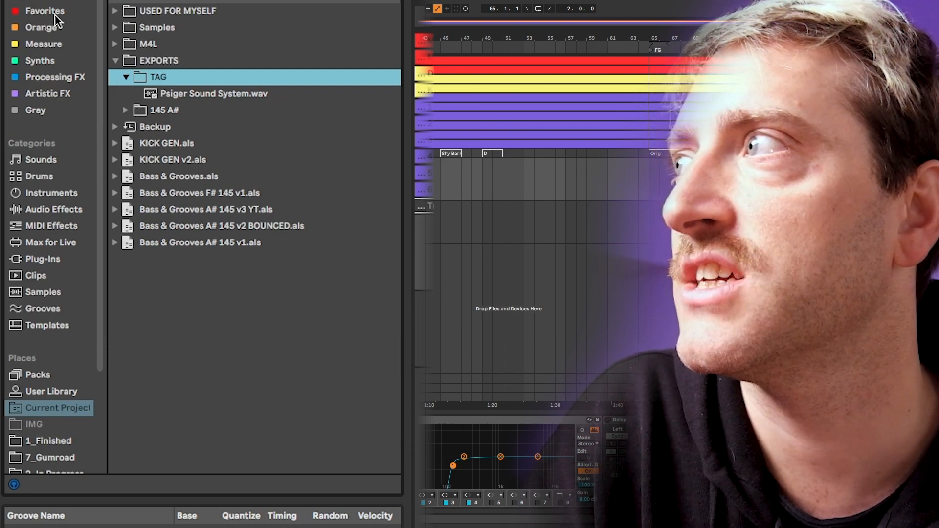
click(57, 11)
click(52, 27)
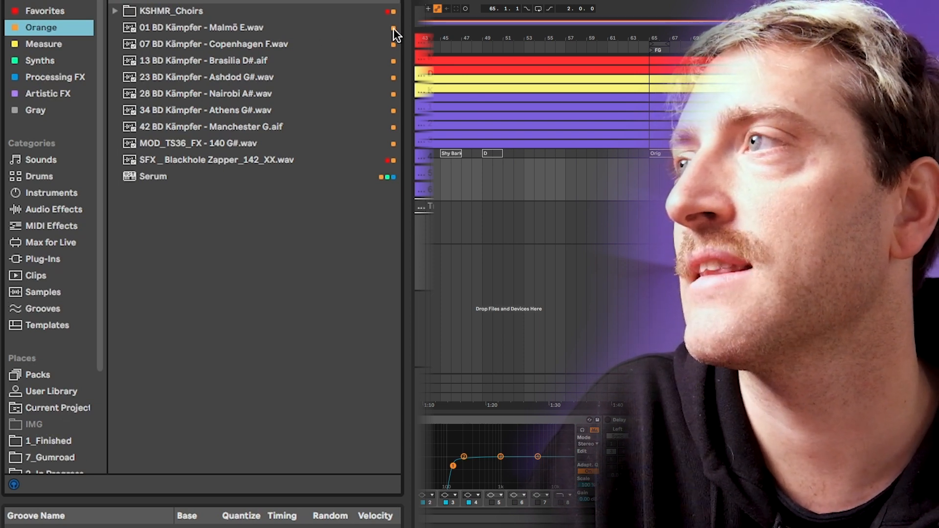
click(48, 44)
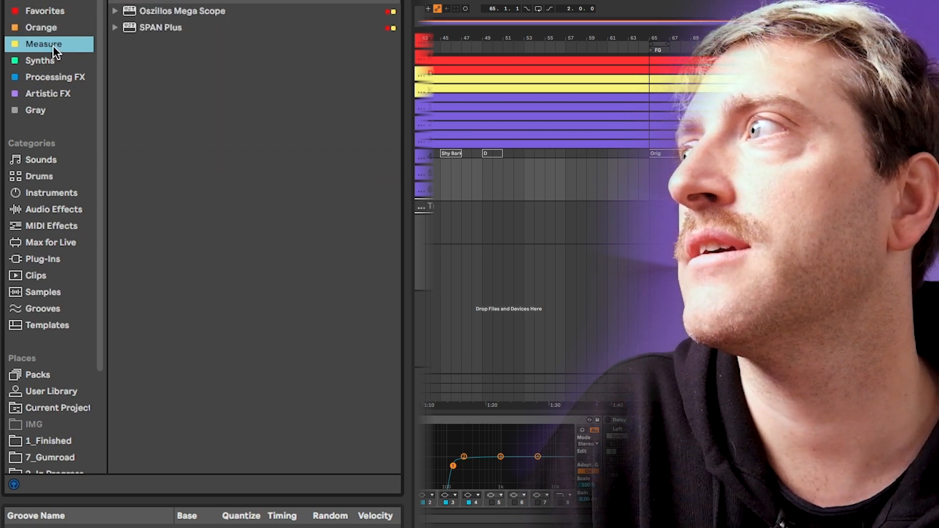
click(44, 61)
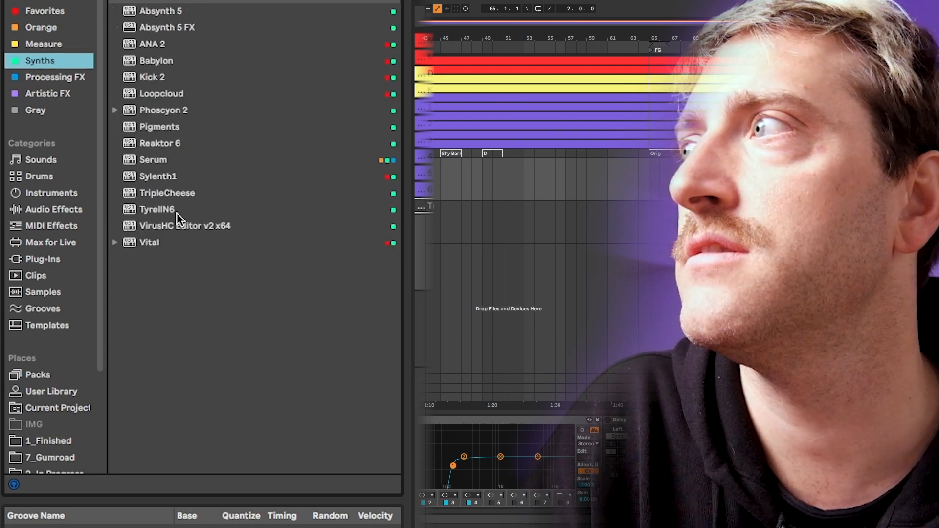
- Browse the Processing FX, Artistic FX and Gray collections one after another and return to Favorites
click(47, 78)
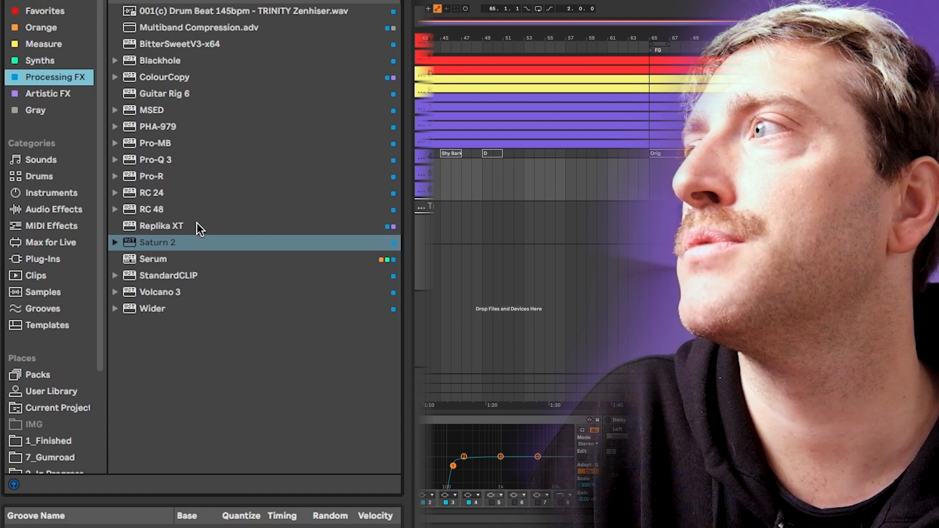
right_click(67, 78)
click(48, 74)
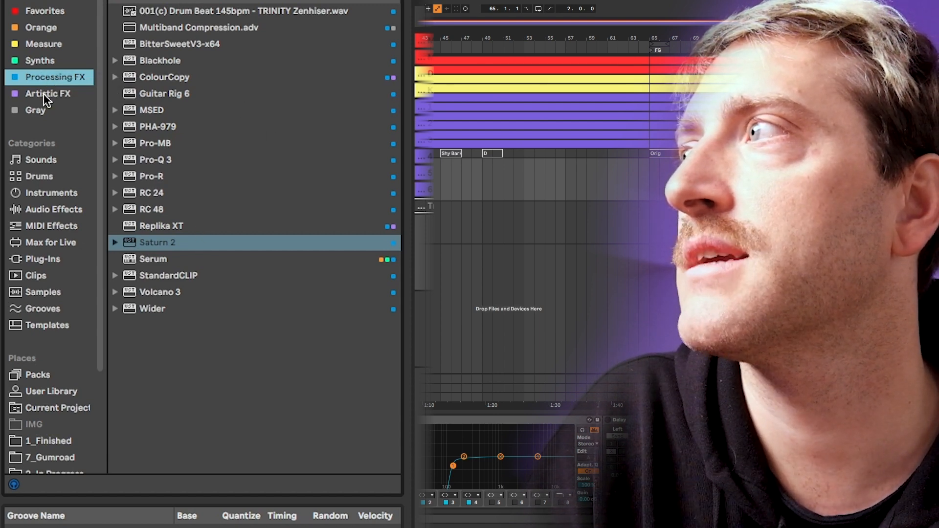
click(45, 93)
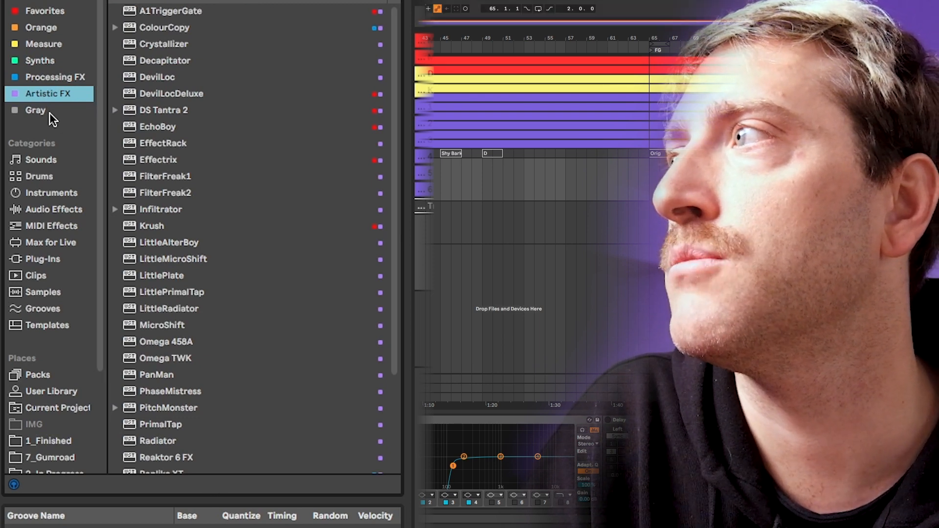
click(49, 111)
click(116, 77)
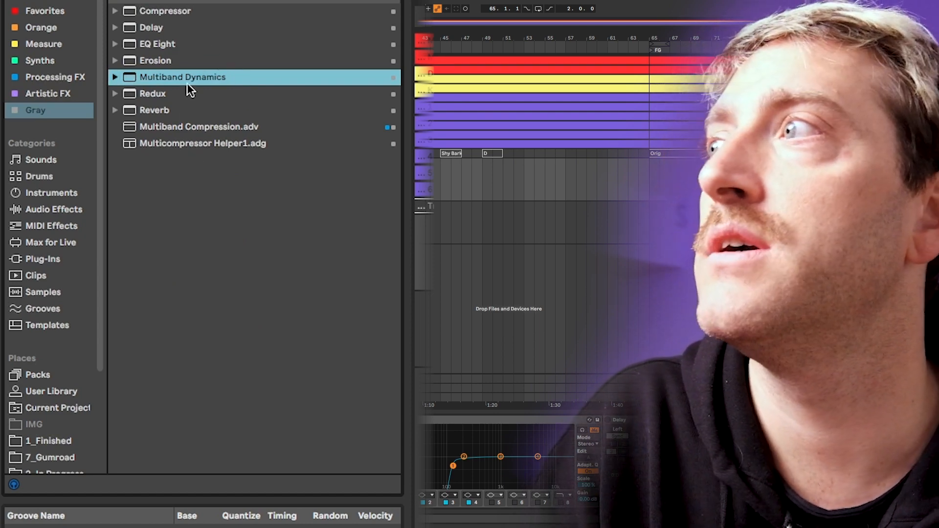
click(44, 11)
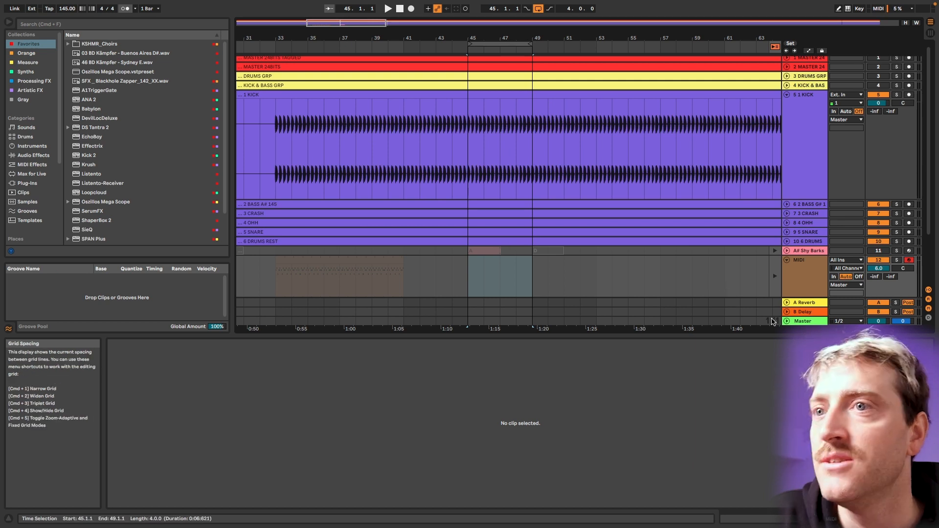
- Toggle the metronome's Enable Only While Recording option and switch the metronome on
drag(462, 38, 545, 146)
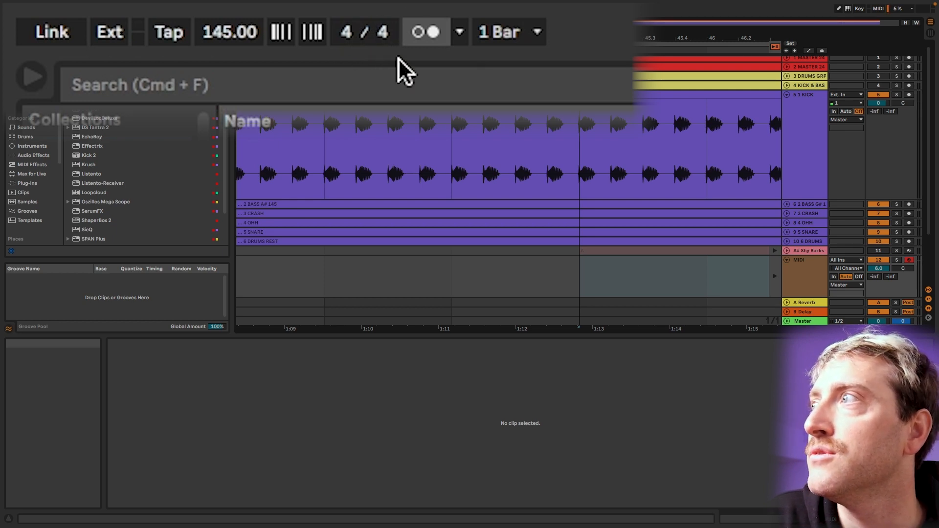
scroll(398, 58, down, 3)
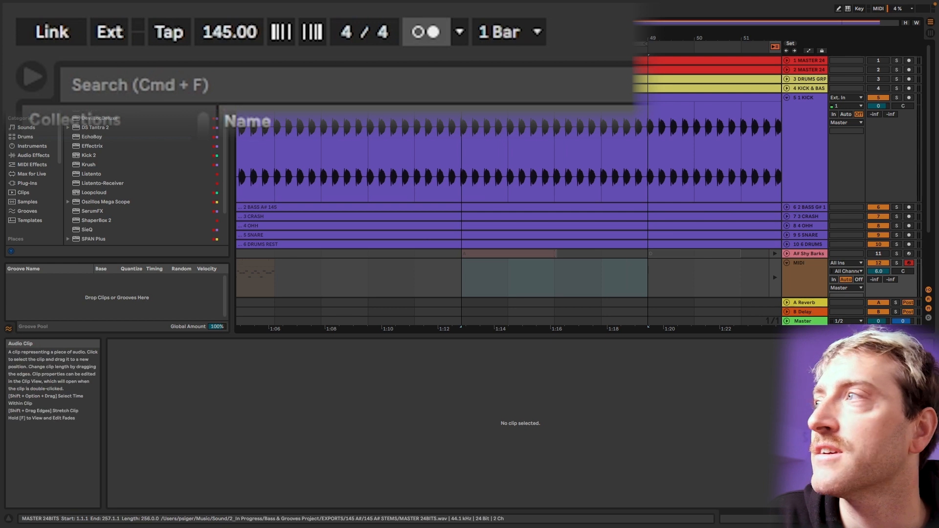
click(459, 30)
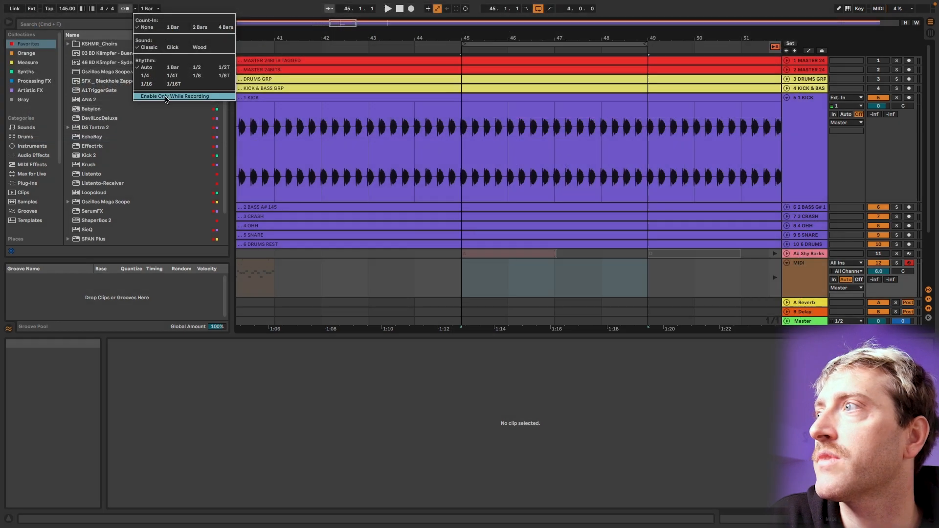
click(167, 96)
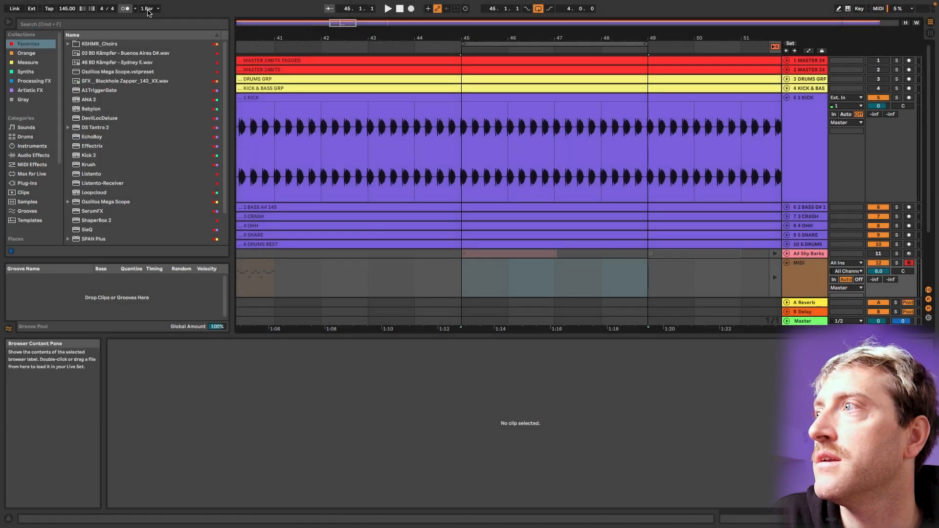
scroll(504, 191, left, 1)
click(125, 9)
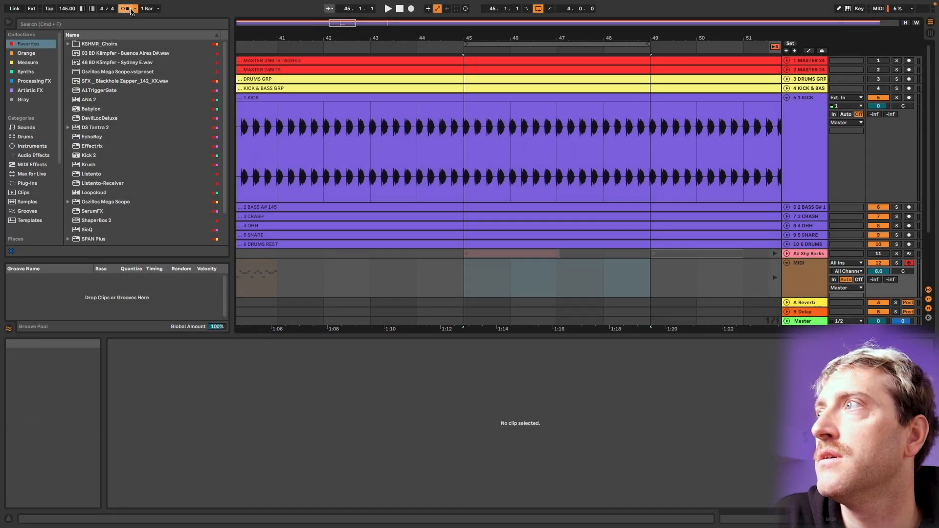
- Record a short take on the MIDI track from bar 45 with the metronome on and delete the recorded clip
click(469, 263)
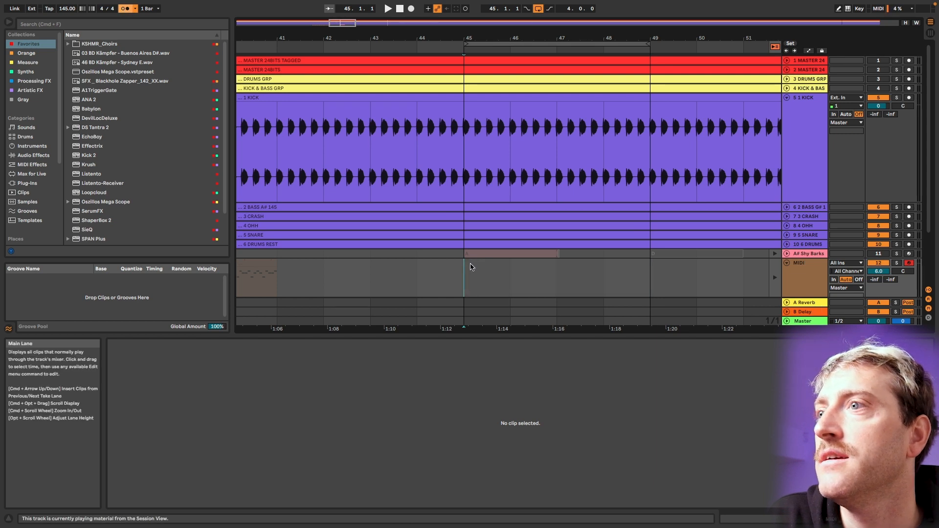
key(F9)
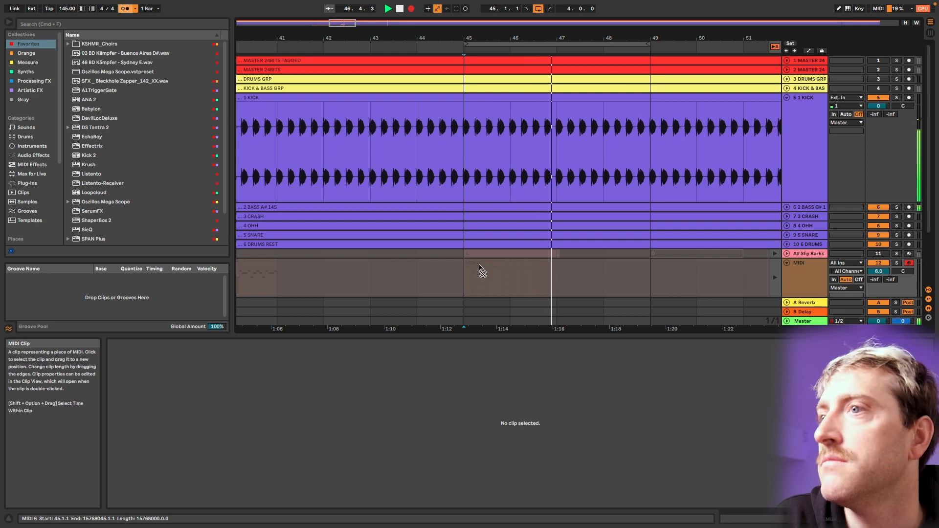
key(space)
click(488, 264)
key(Delete)
- Select bars 45 to 49 on the MIDI track and view the global quantization options
drag(491, 267, 616, 273)
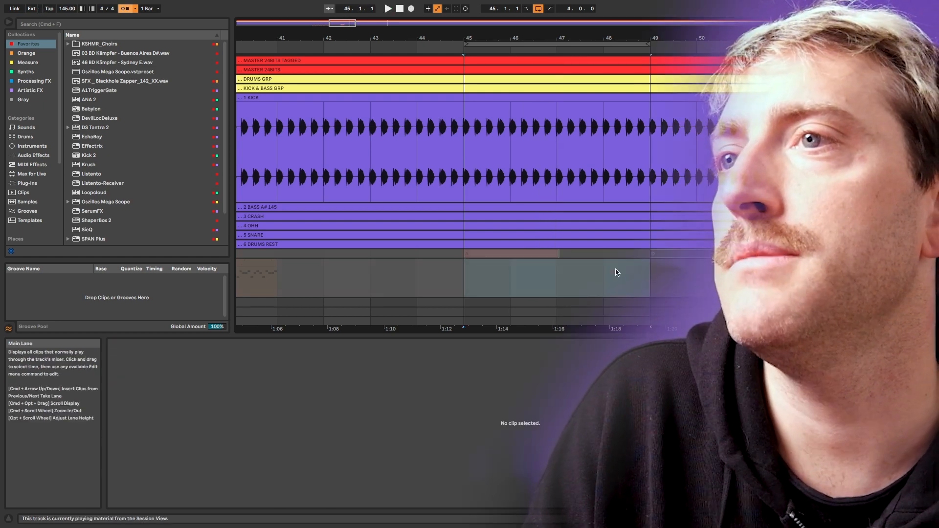
scroll(555, 271, down, 4)
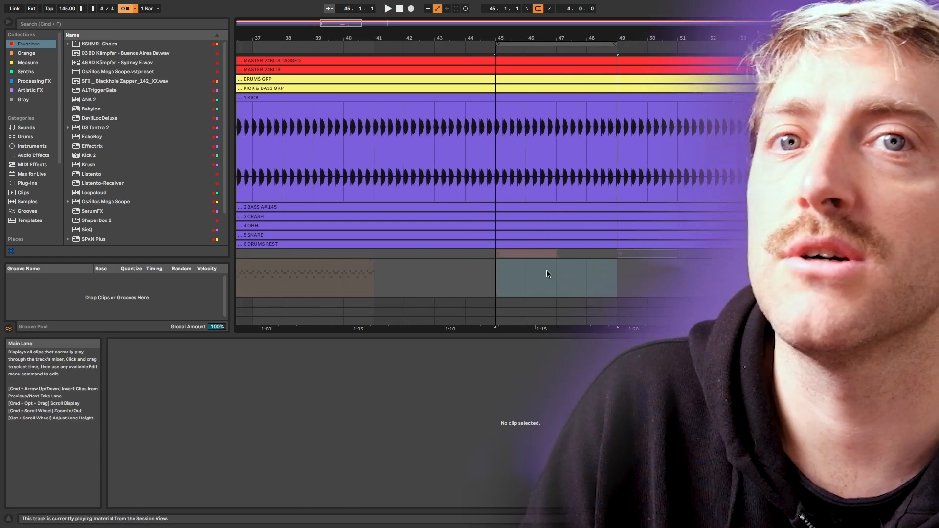
click(159, 10)
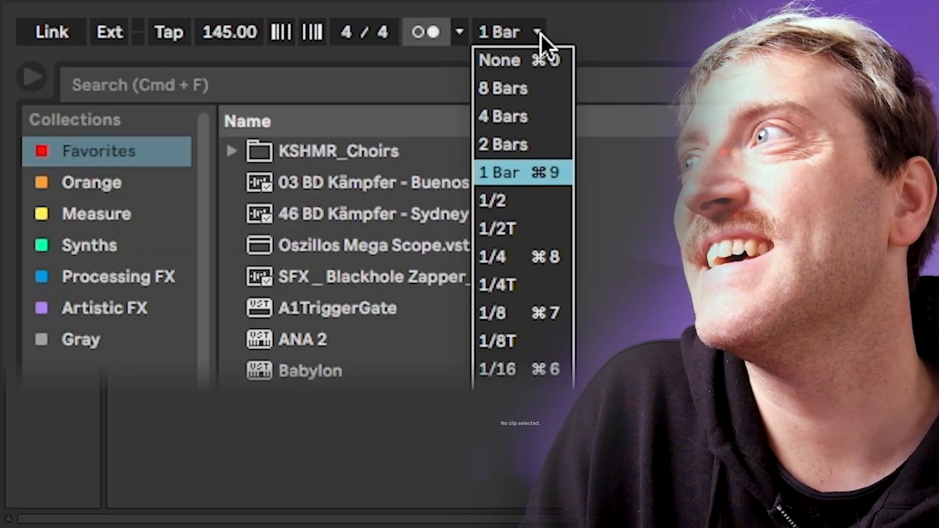
click(159, 10)
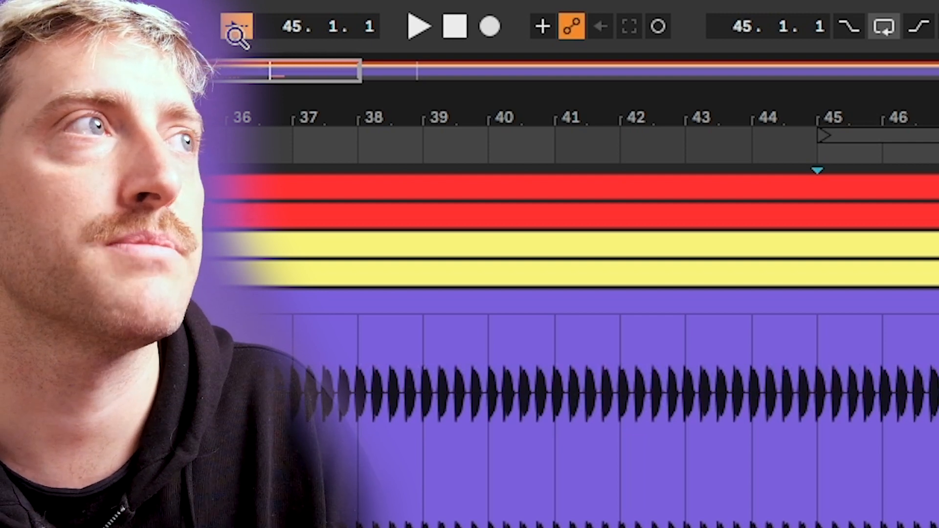
- Play the arrangement and stop it, return the insert marker to bar 45, and repeat the playback from there
key(space)
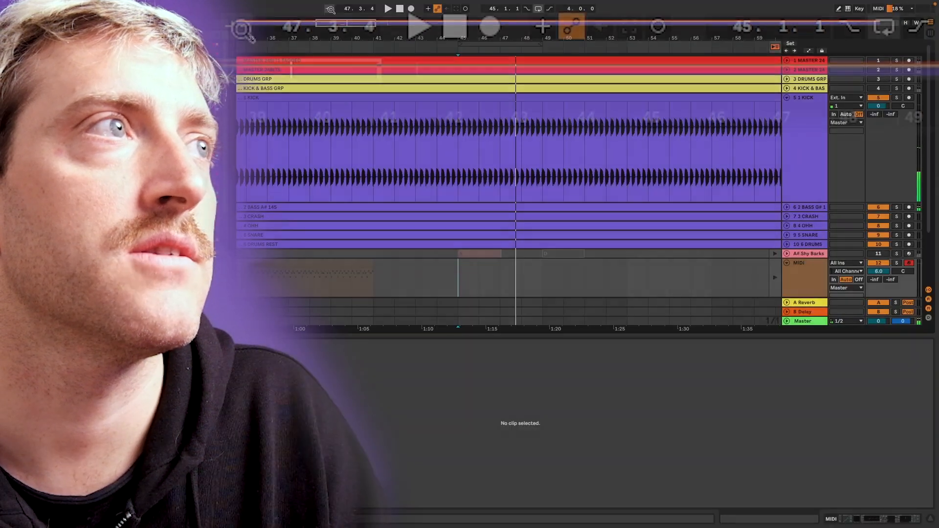
key(space)
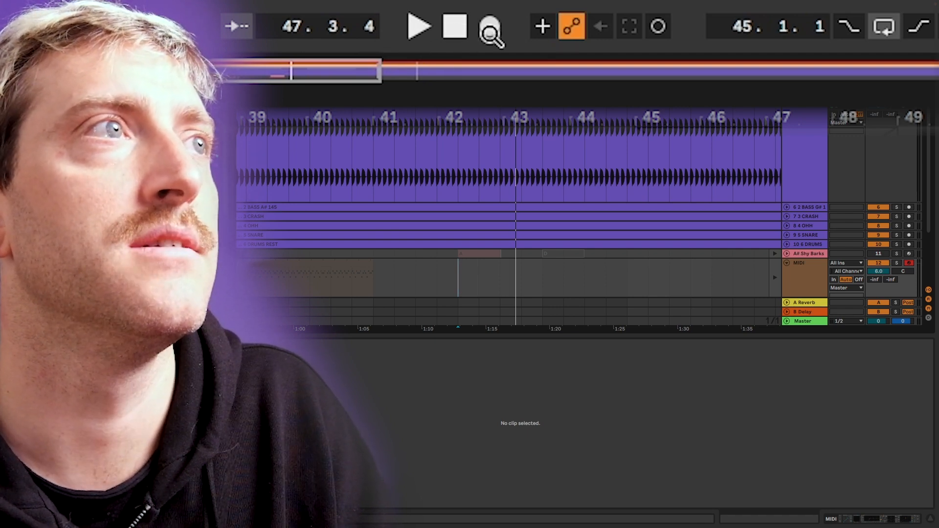
click(458, 278)
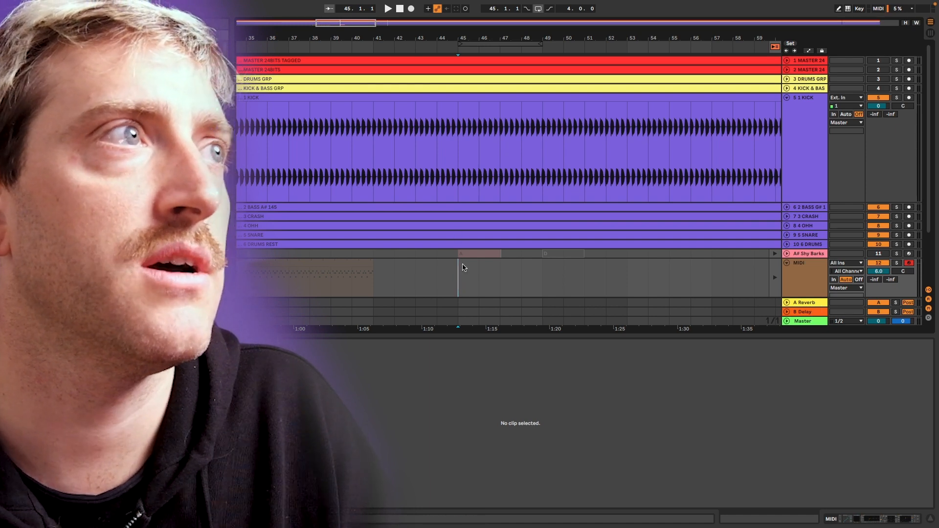
key(space)
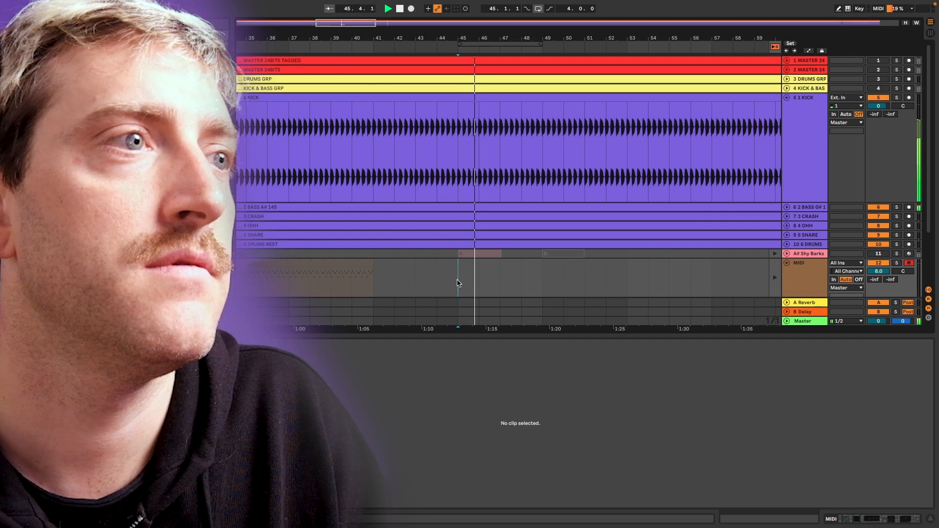
key(space)
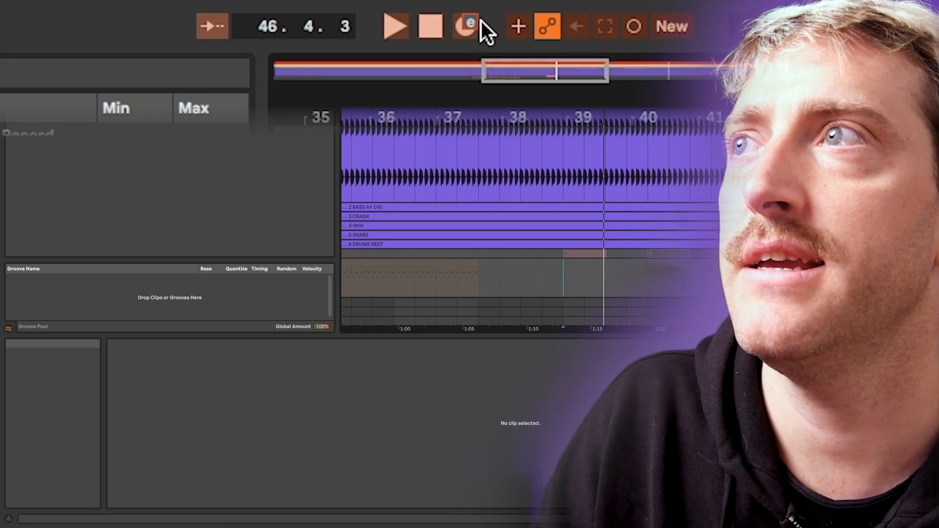
- Map the Record control to the letter e and delete the short test clip recorded at bar 45
click(469, 27)
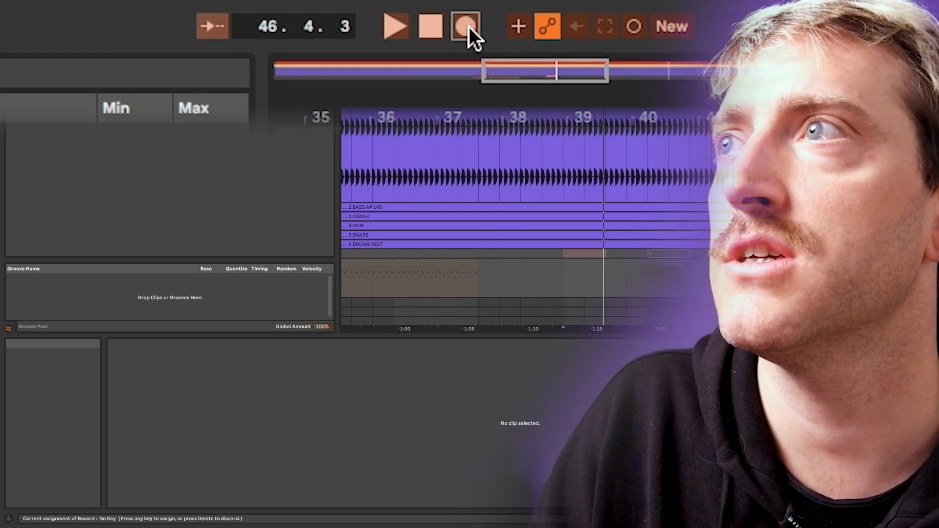
key(e)
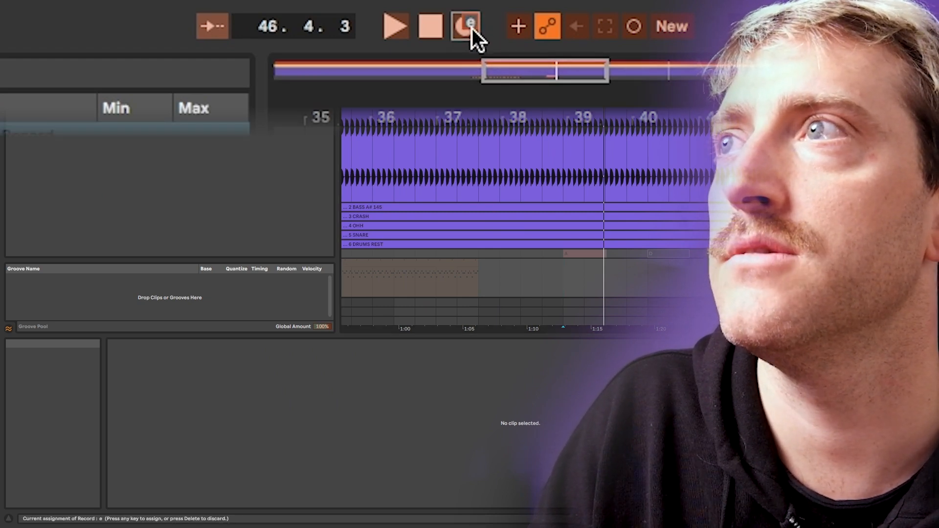
key(super+k)
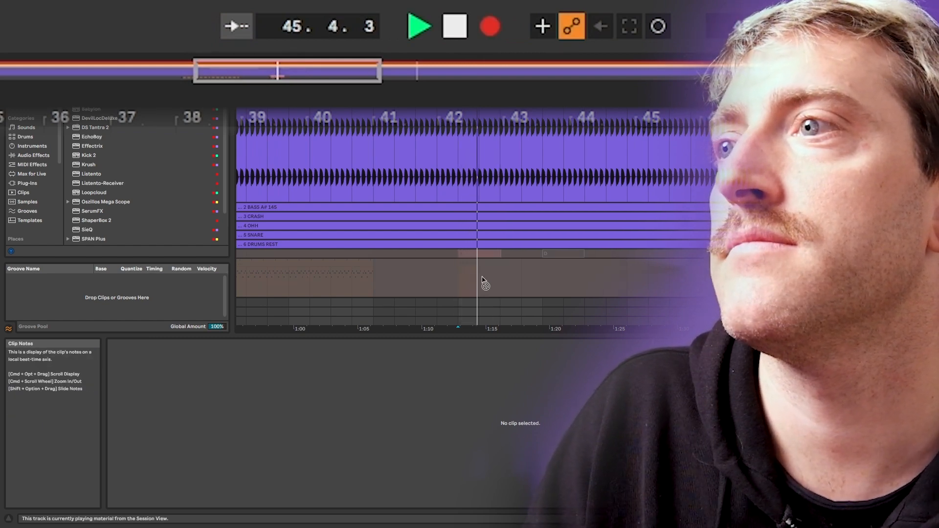
click(482, 279)
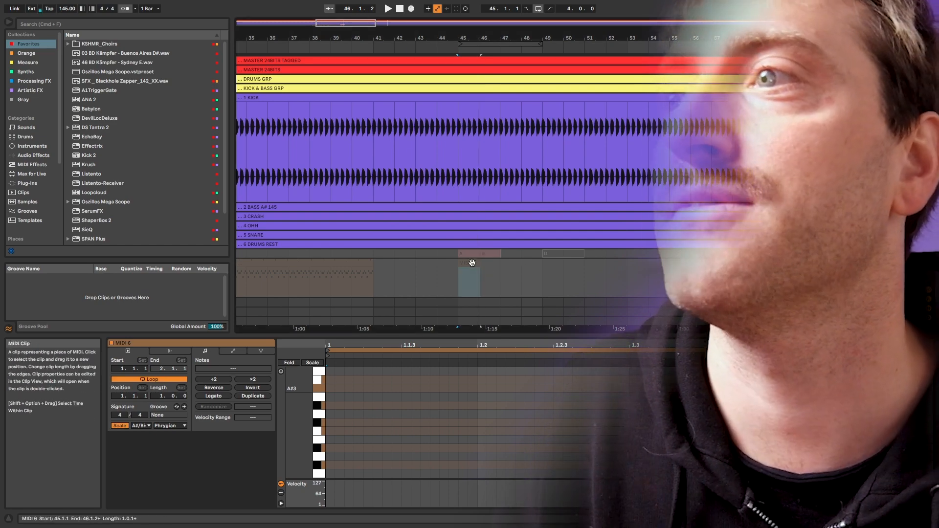
key(Delete)
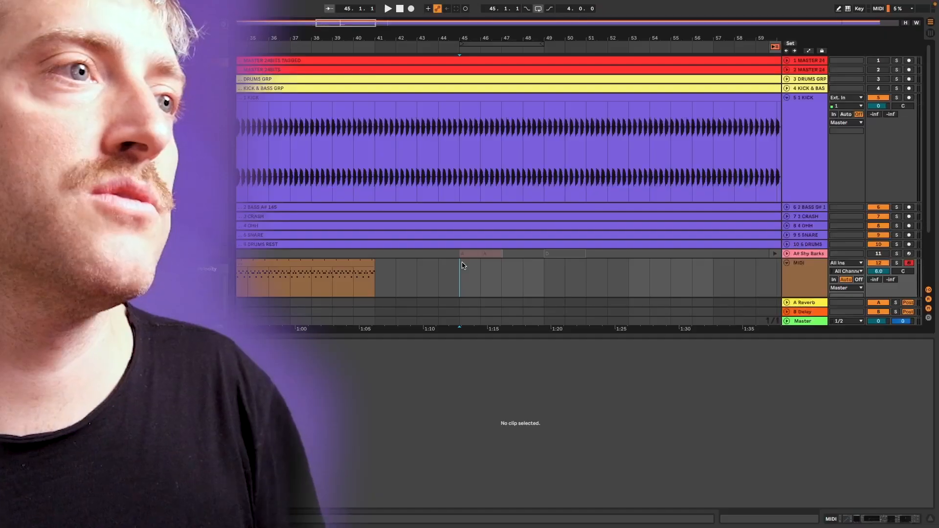
- Insert an empty MIDI clip over bars 45 to 49 and add one A# note spanning its full length
drag(463, 265, 535, 267)
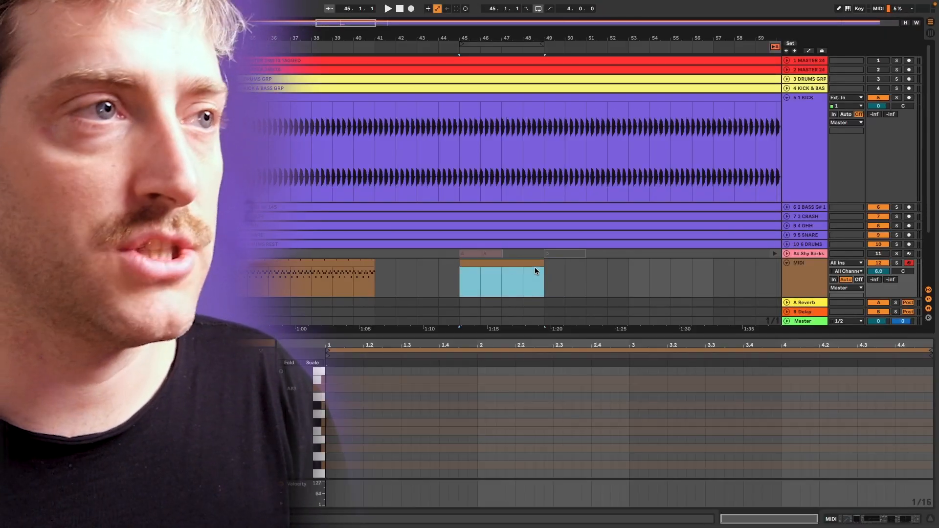
key(super+shift+m)
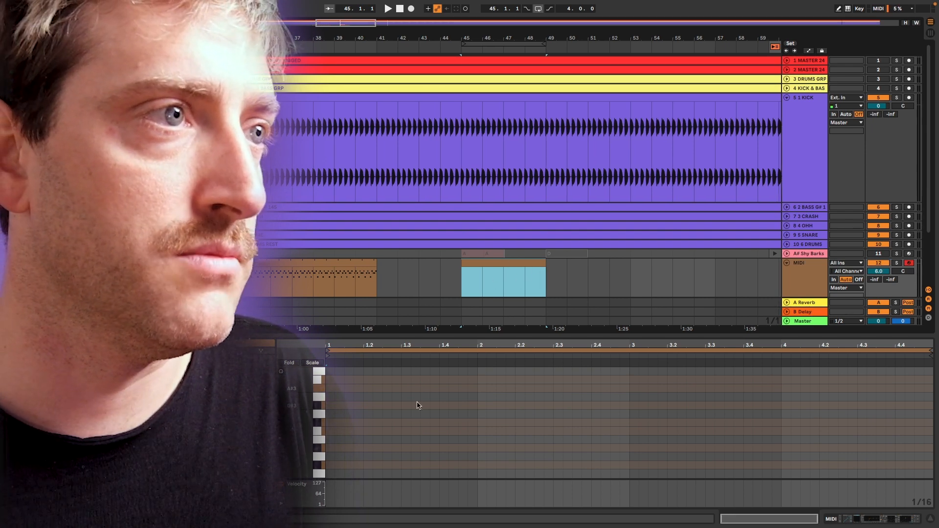
double_click(330, 388)
drag(333, 388, 932, 388)
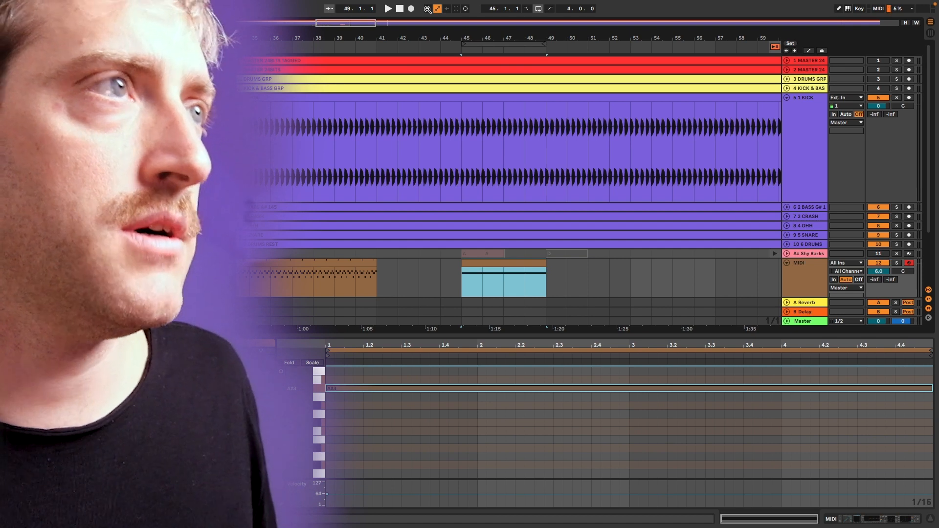
- Enable MIDI Arrangement Overdub and record extra notes over the start of the clip at bar 45
click(428, 9)
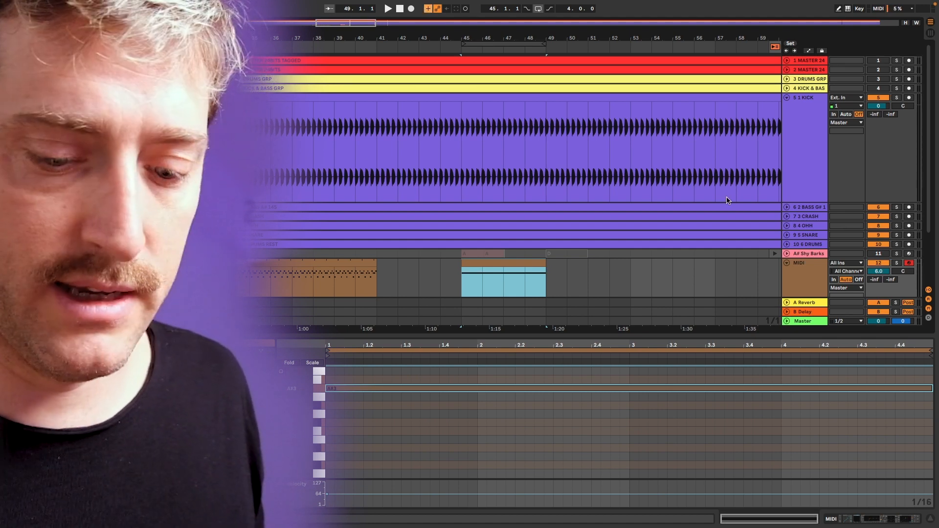
key(F9)
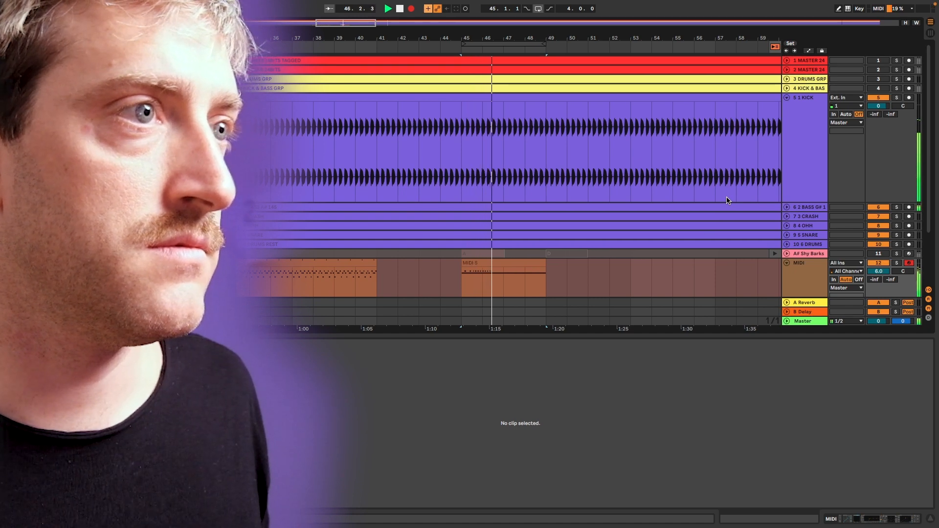
key(space)
- Disable MIDI Arrangement Overdub and record a replacing take over the start of the same clip
click(428, 9)
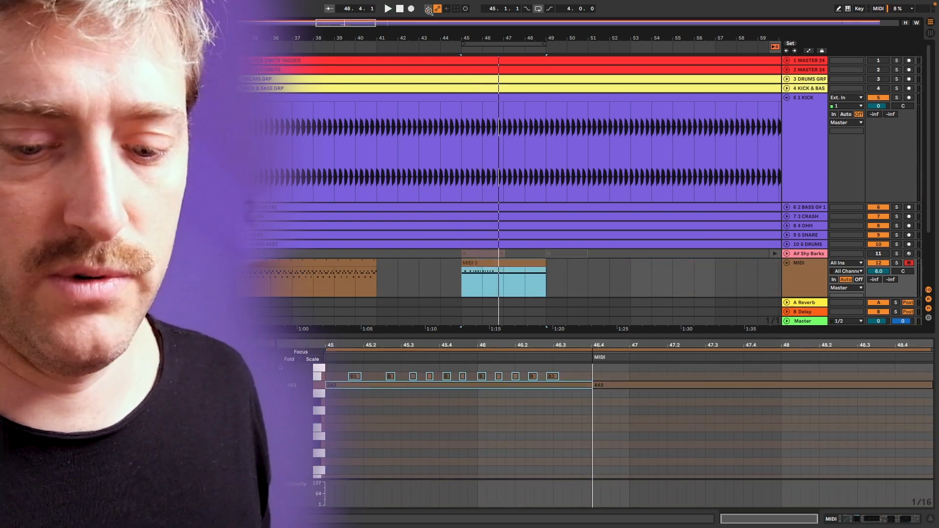
key(F9)
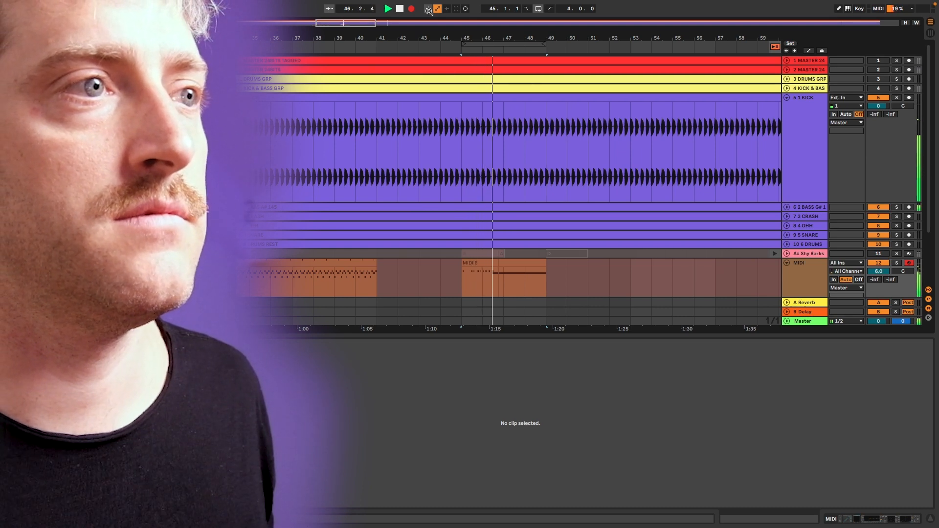
key(space)
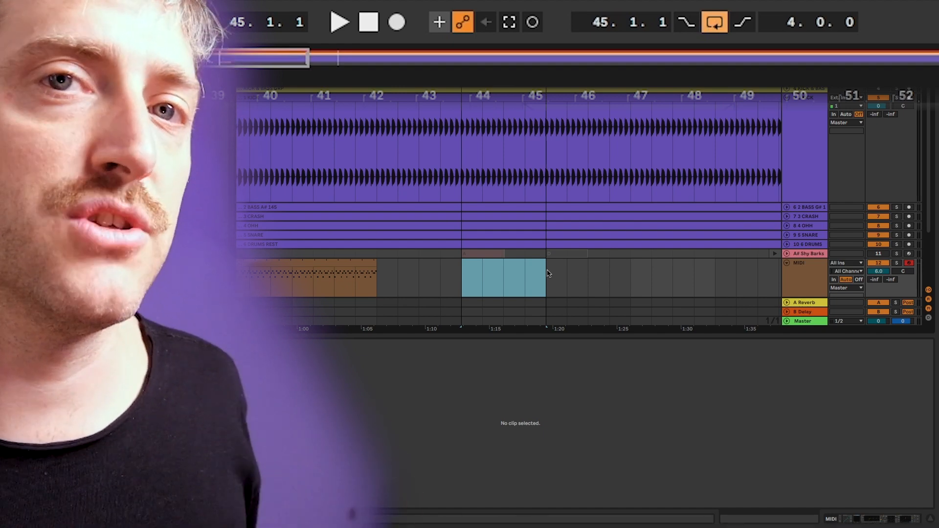
- Play along from bar 45 without recording, capture the played MIDI into a clip, and delete that clip
key(space)
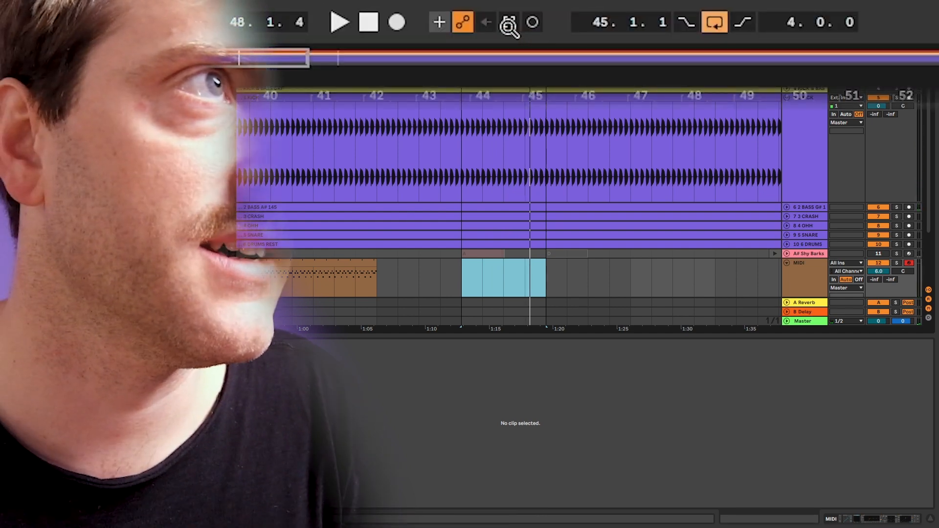
click(509, 26)
click(486, 277)
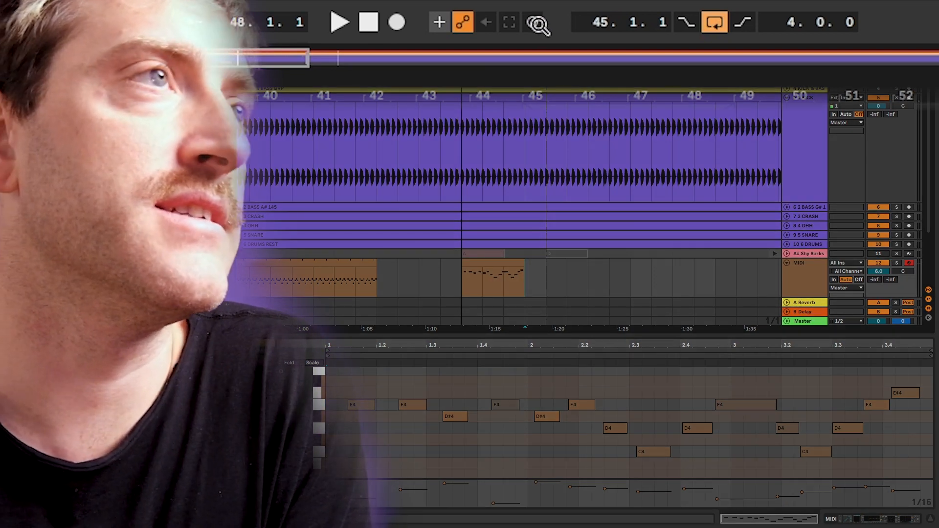
click(499, 272)
key(Delete)
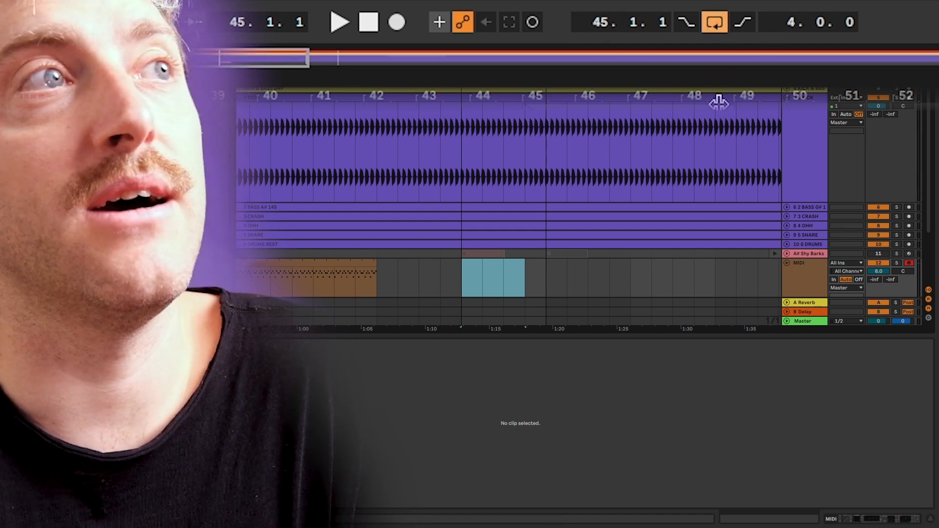
- Set the arrangement loop to span bars 45 to 47
key(shift+Right)
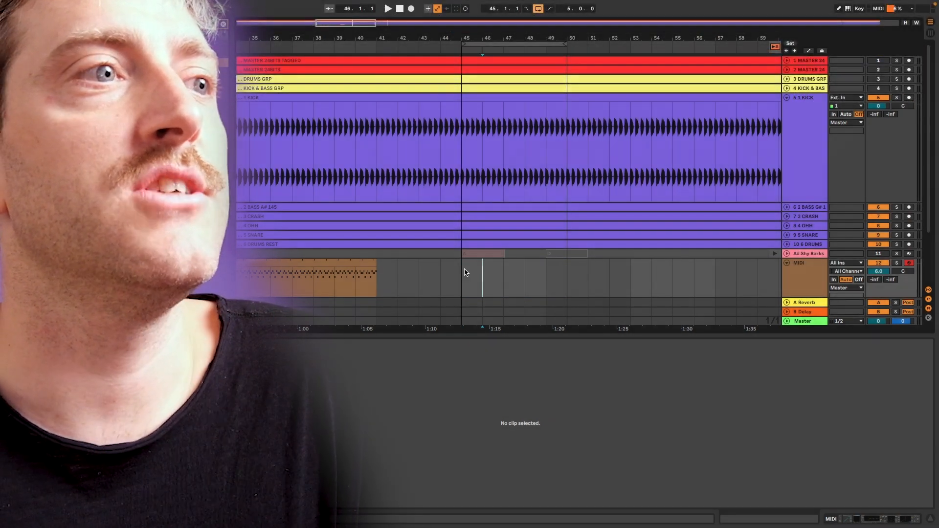
drag(464, 274, 501, 277)
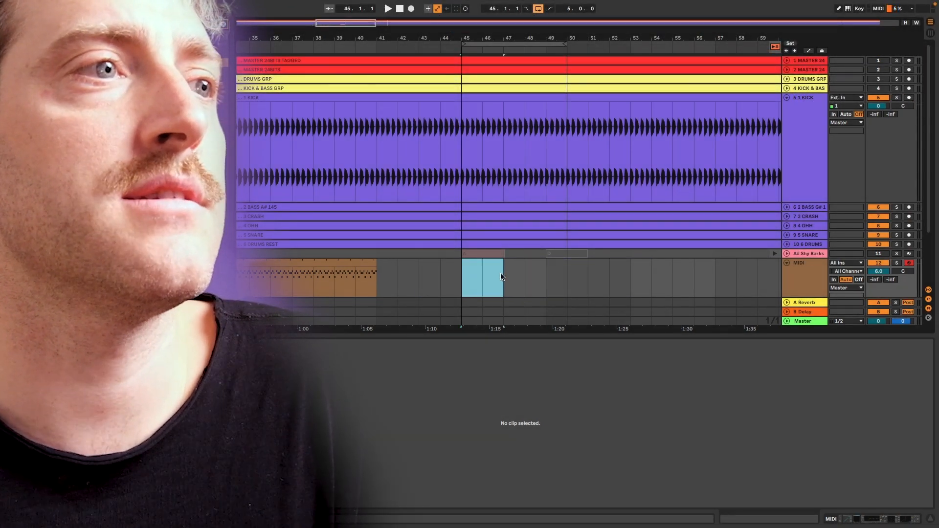
key(super+l)
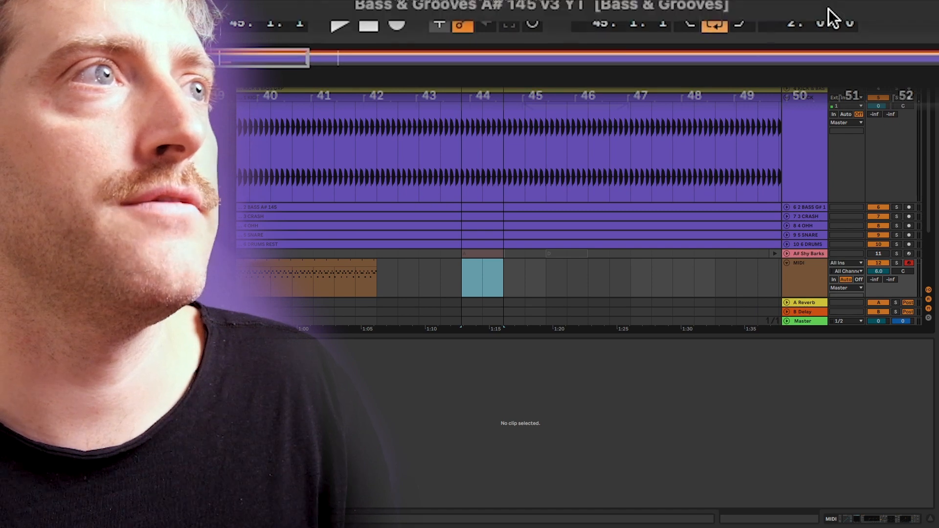
- Enable Punch-In and Punch-Out for the loop region and turn looping off
click(687, 23)
click(742, 23)
click(714, 23)
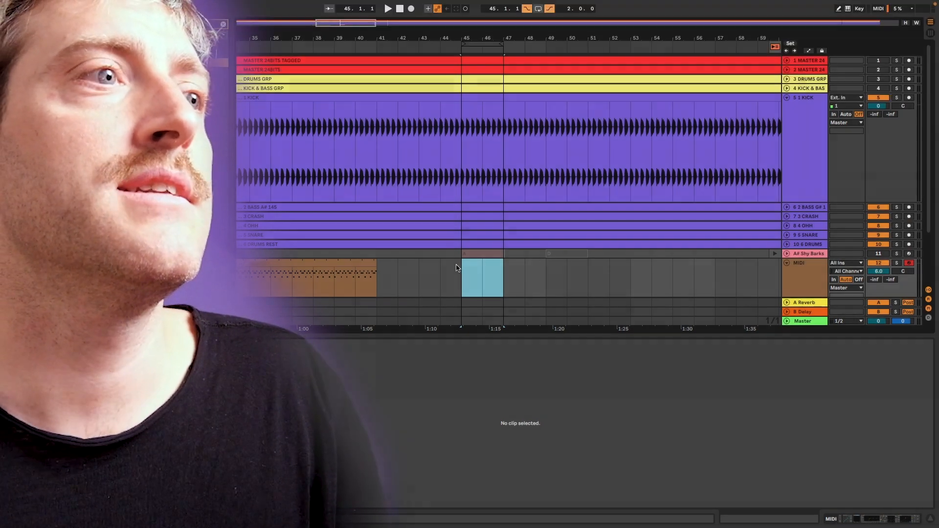
- Record on the MIDI track from bar 44 through the punch region, stop after bar 47 and select the new clip
click(444, 271)
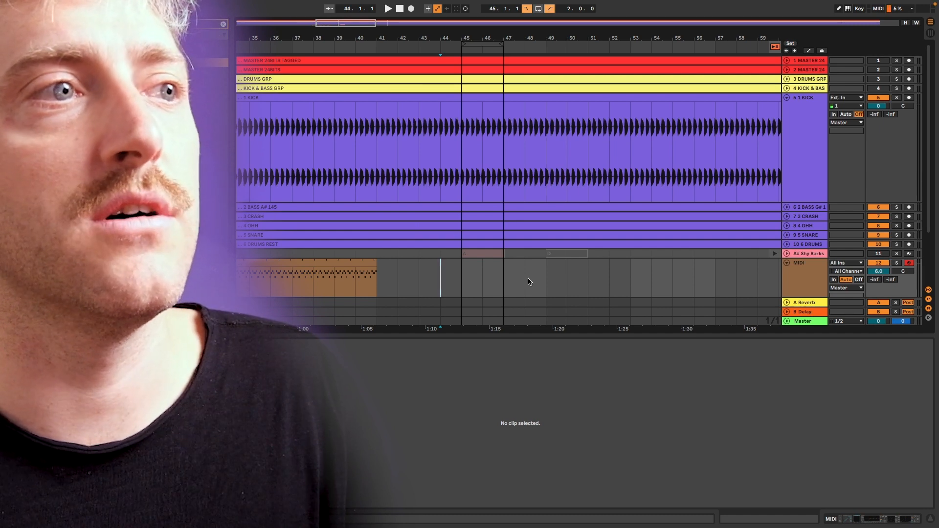
key(F9)
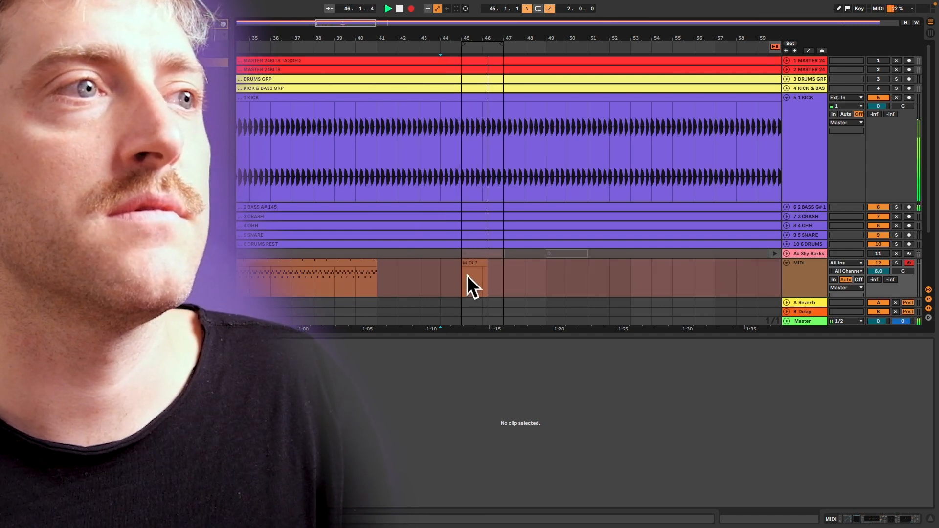
key(space)
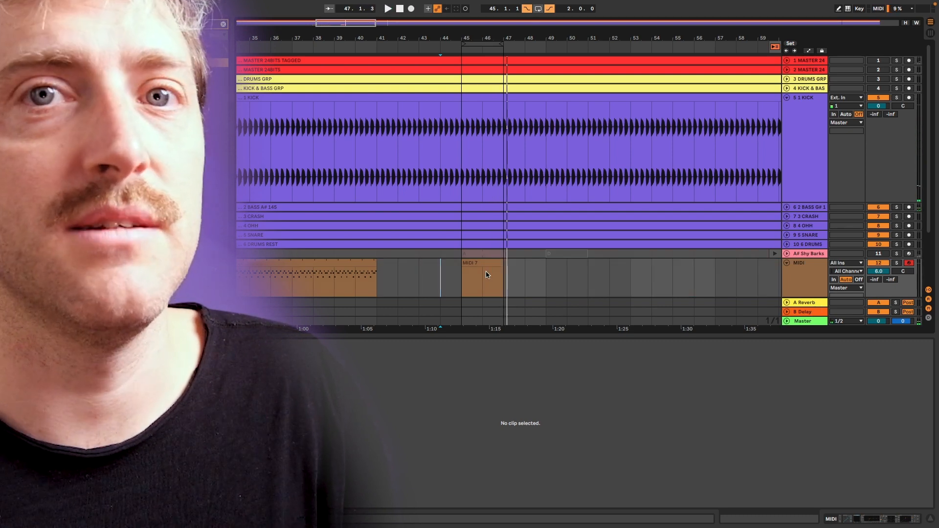
click(487, 274)
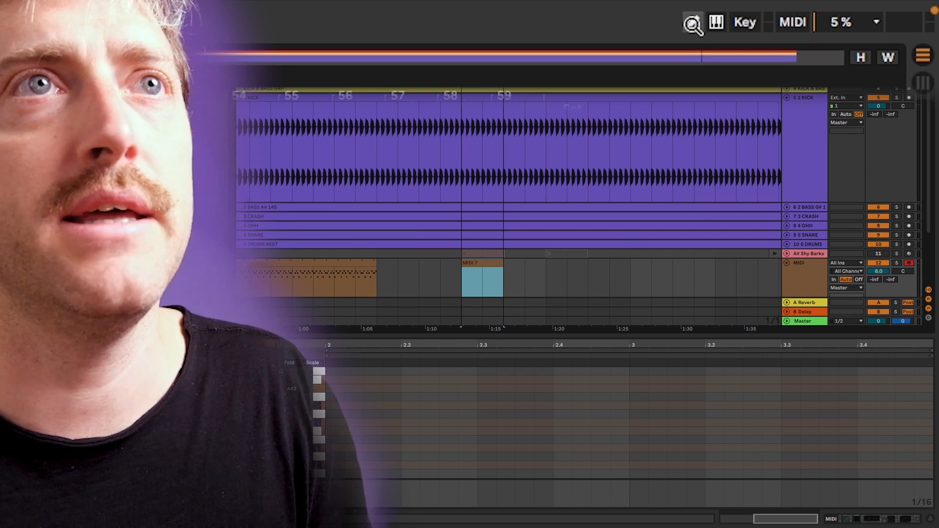
- Turn the Computer MIDI Keyboard on and off again
click(841, 8)
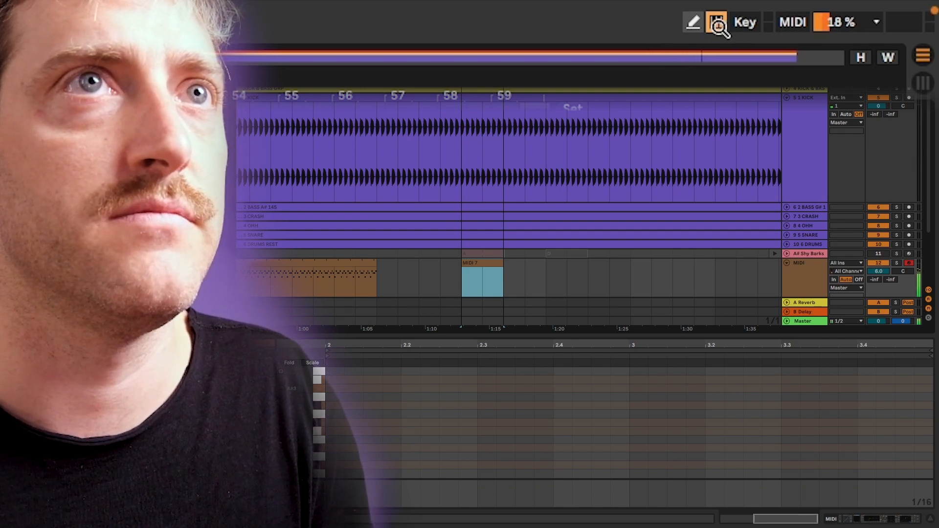
click(717, 24)
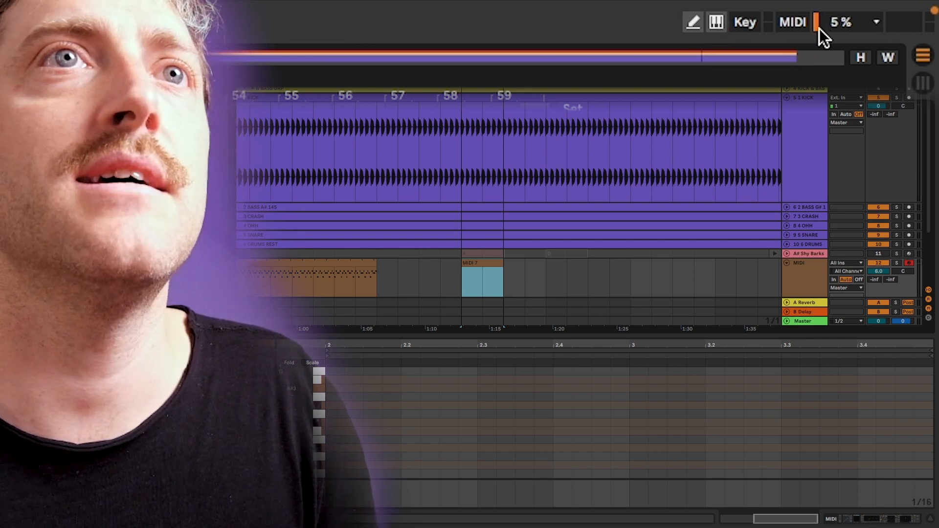
click(877, 22)
click(842, 25)
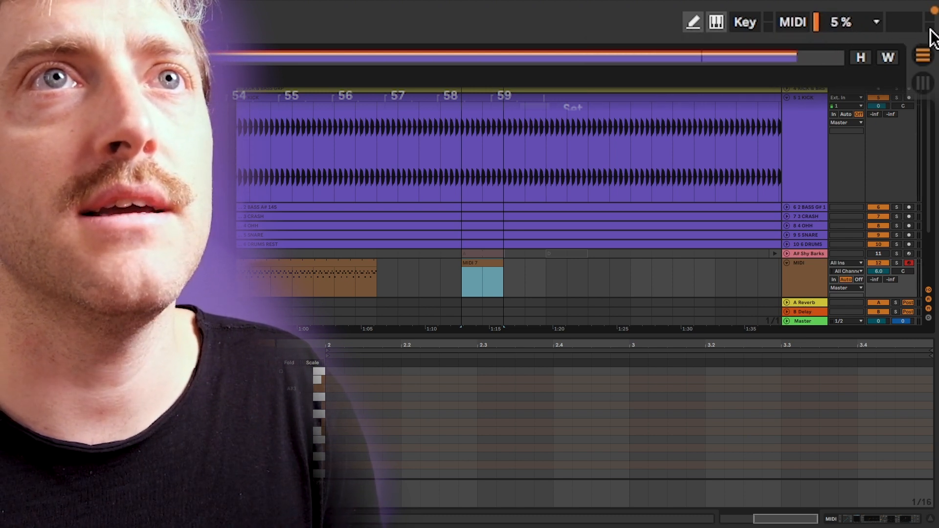
click(905, 19)
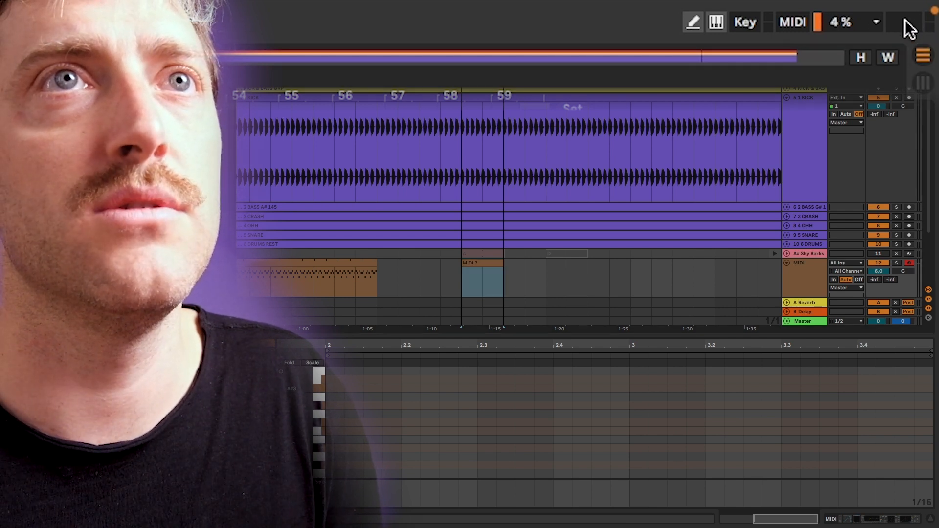
right_click(906, 22)
click(911, 18)
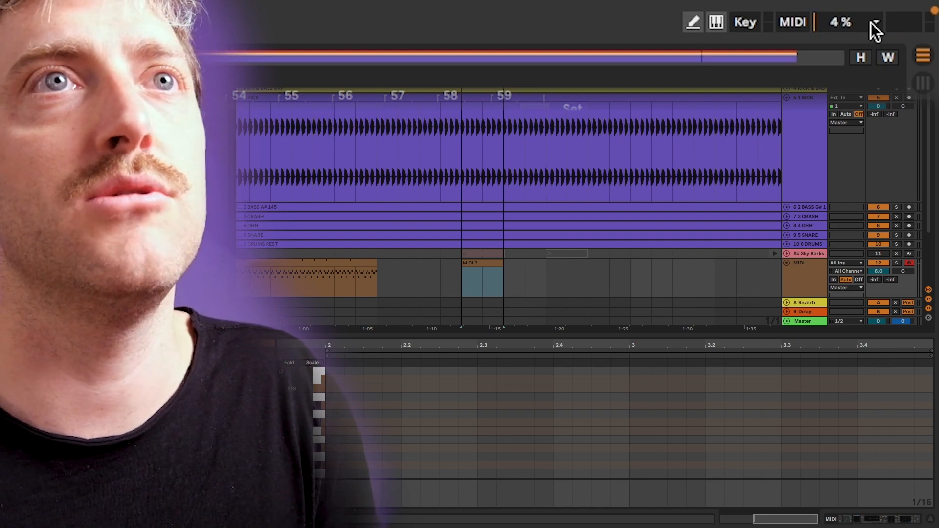
- Open the audio preferences and examine the available Buffer Size options
key(super+comma)
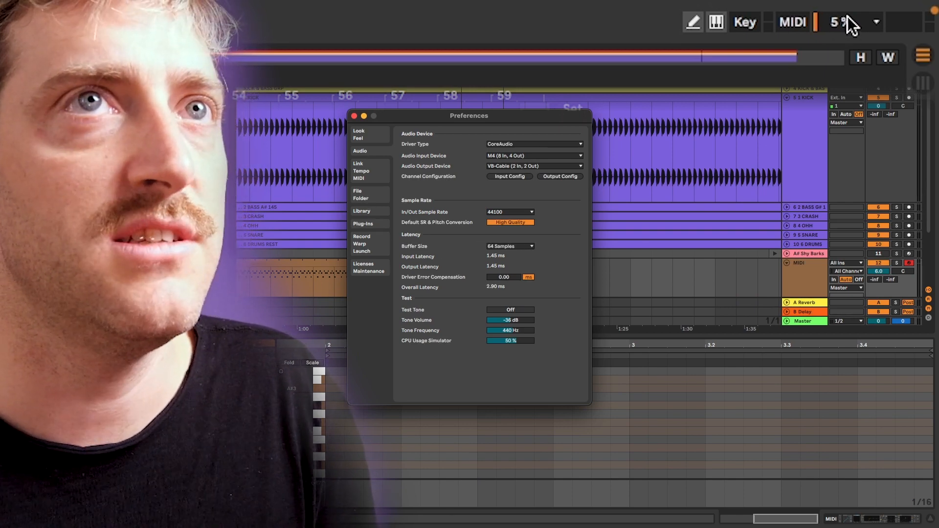
click(529, 247)
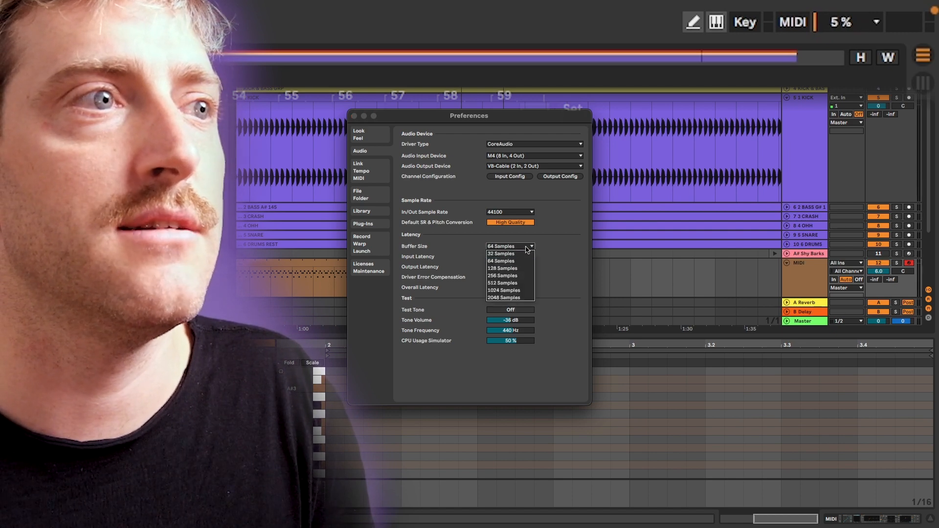
click(562, 257)
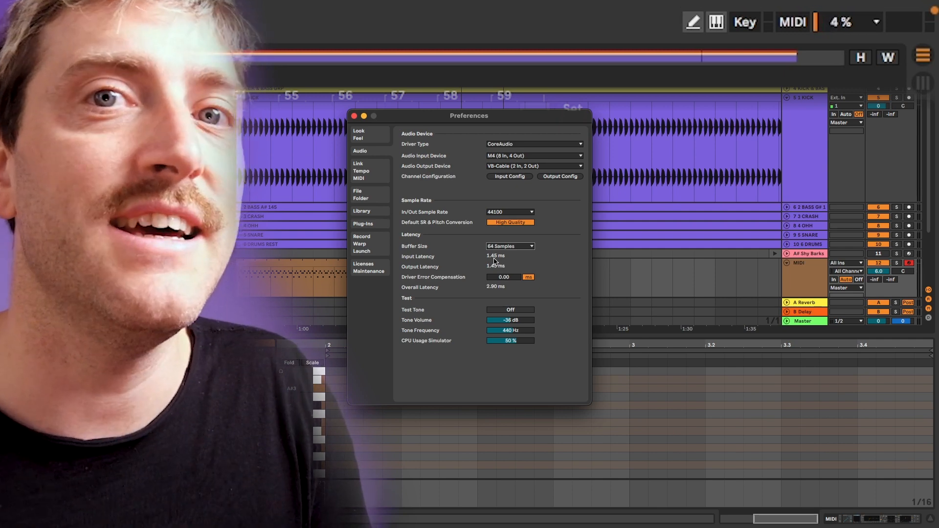
click(511, 246)
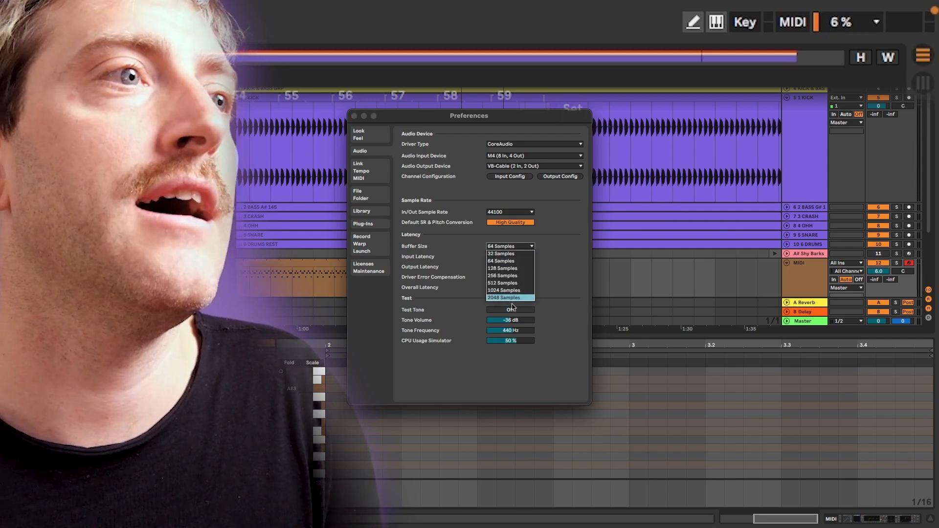
click(576, 275)
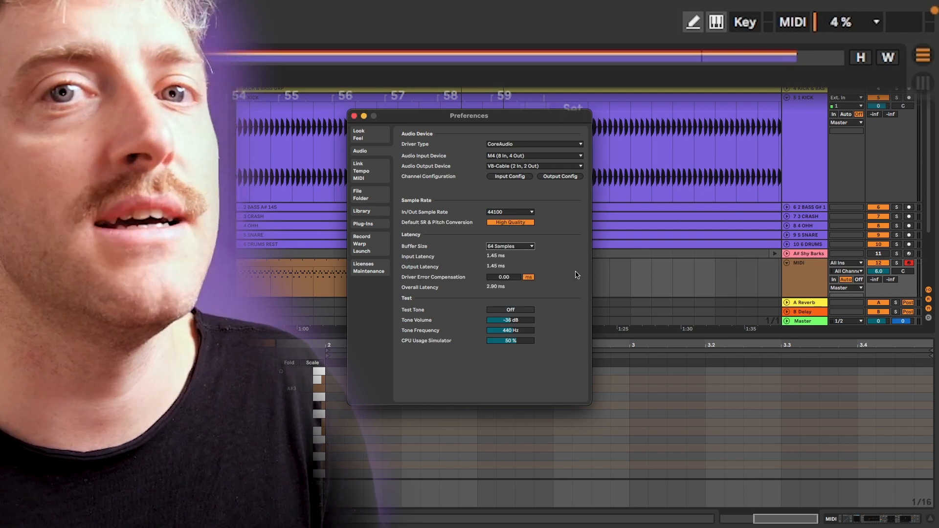
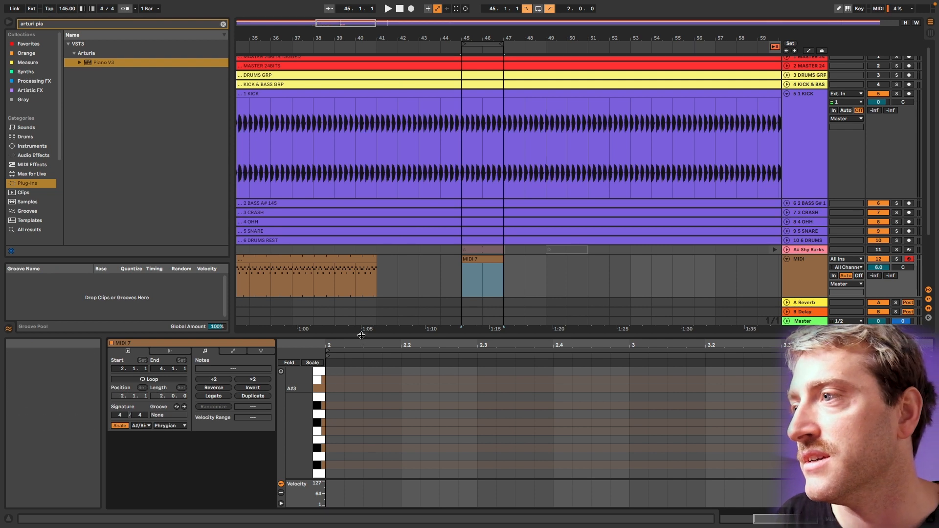
- Enlarge the clip editor and loop the MIDI clip's first bar, from 2.1.1 to 3.1.1
drag(361, 335, 363, 269)
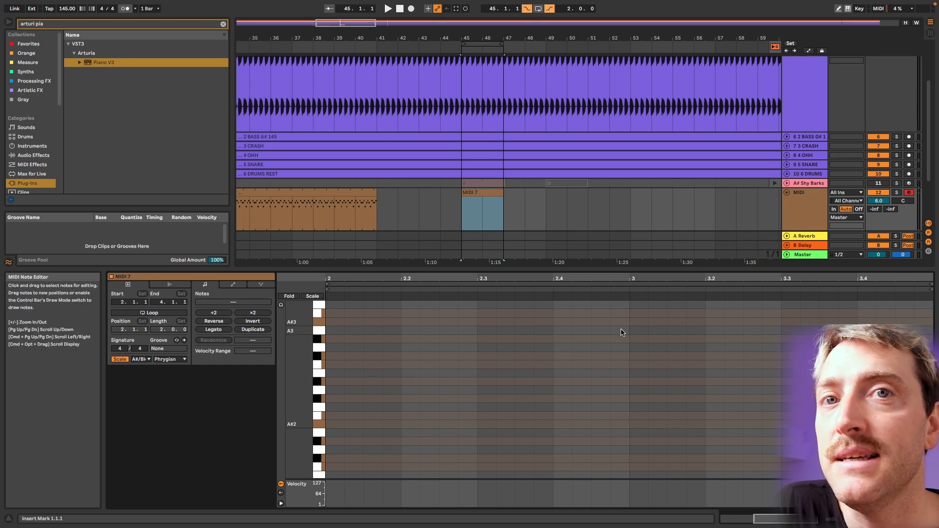
drag(630, 310, 327, 446)
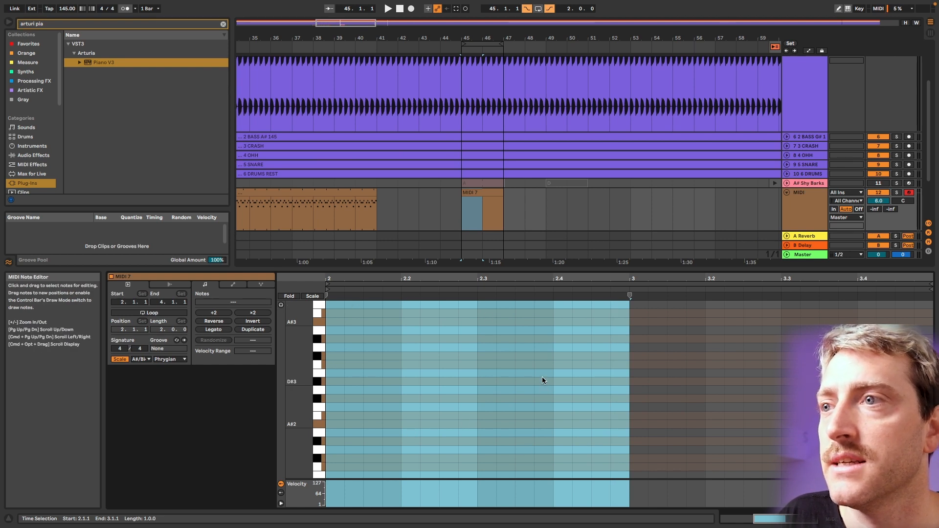
key(super+l)
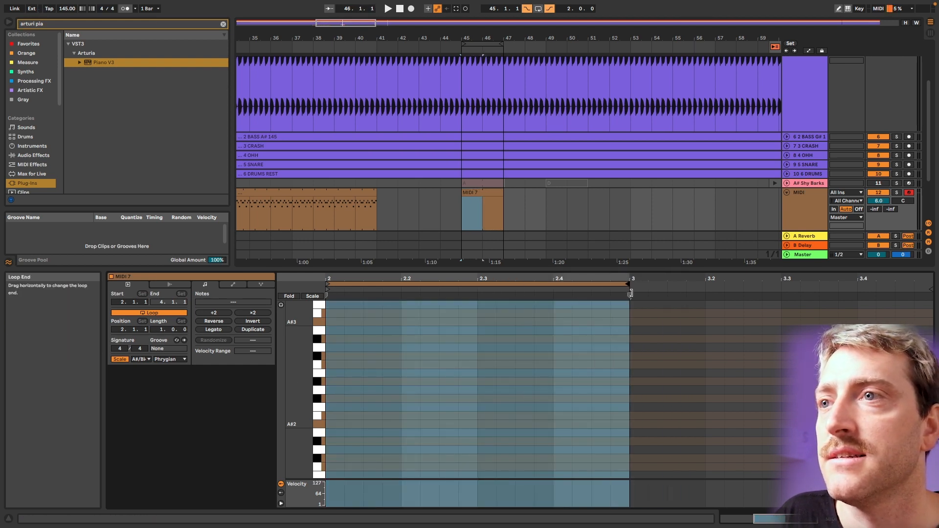
click(146, 314)
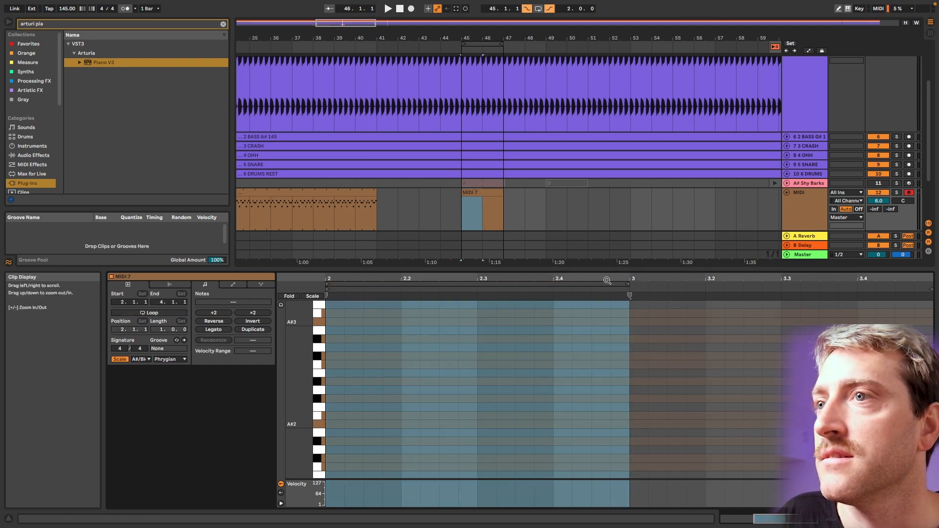
mouse_move(627, 284)
mouse_down()
mouse_move(879, 289)
mouse_move(626, 298)
mouse_up()
click(148, 314)
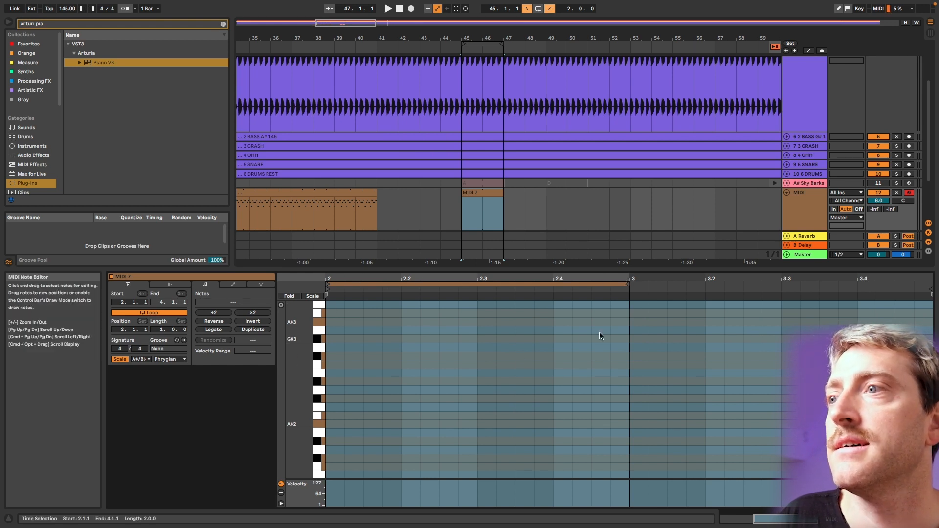
- Crop the MIDI clip at bar 45 to its one-bar loop and select each half of the clip in the arrangement
right_click(492, 322)
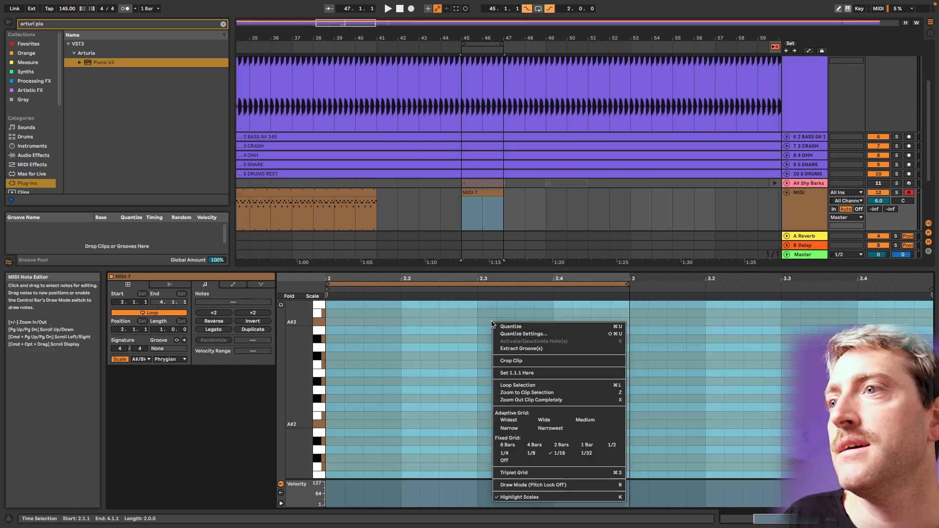
click(513, 362)
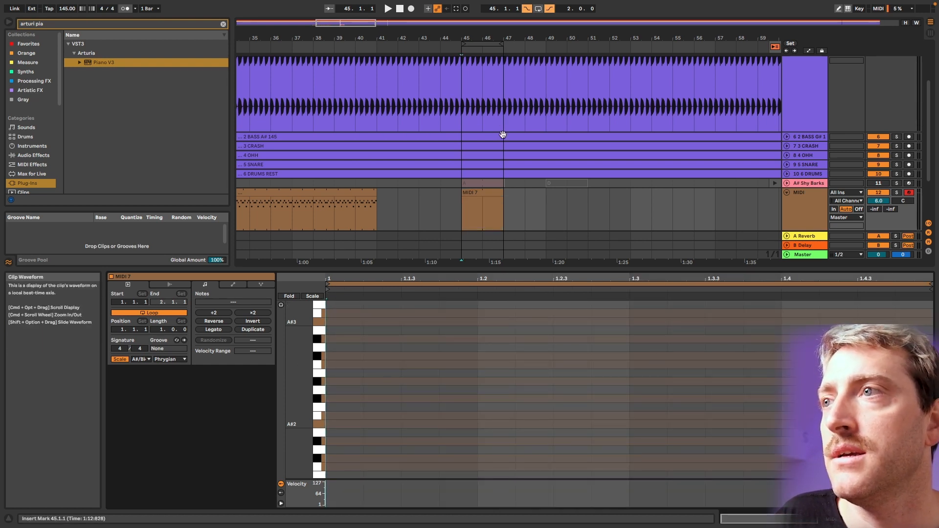
click(482, 198)
click(449, 205)
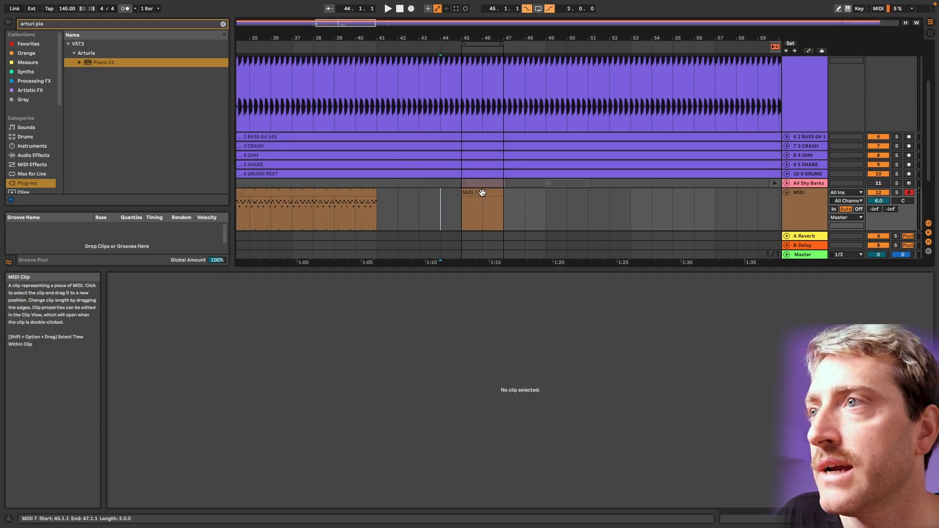
drag(484, 207, 467, 215)
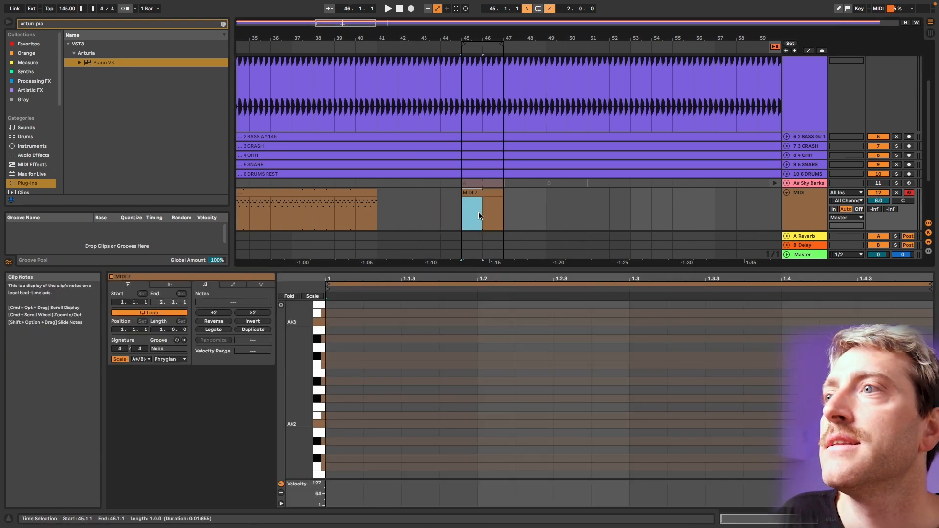
click(488, 209)
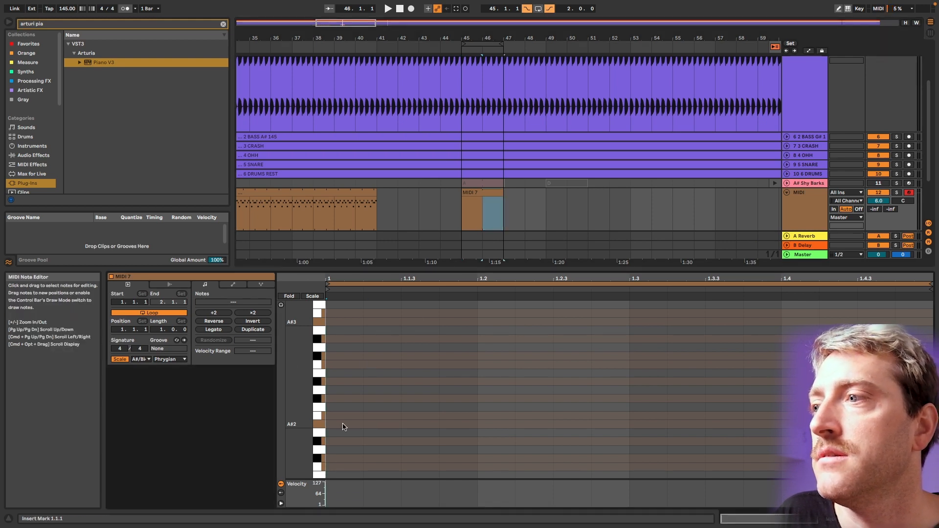
- Add an A#2 note at the start of the looped MIDI clip and lengthen it to one beat
double_click(343, 424)
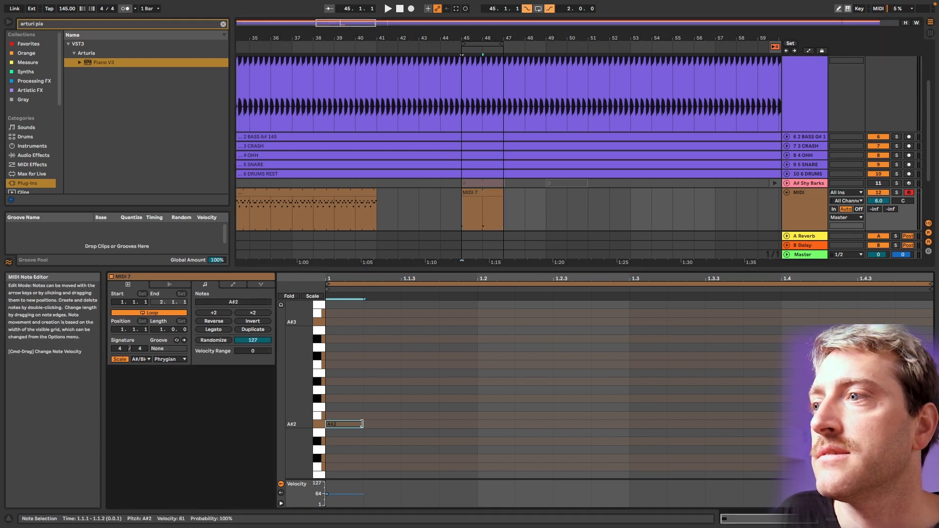
drag(363, 424, 477, 424)
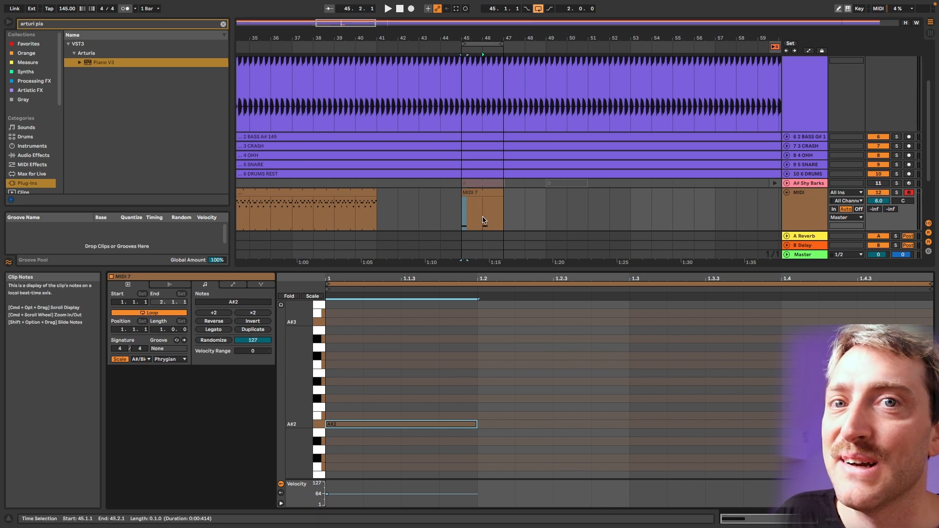
click(465, 215)
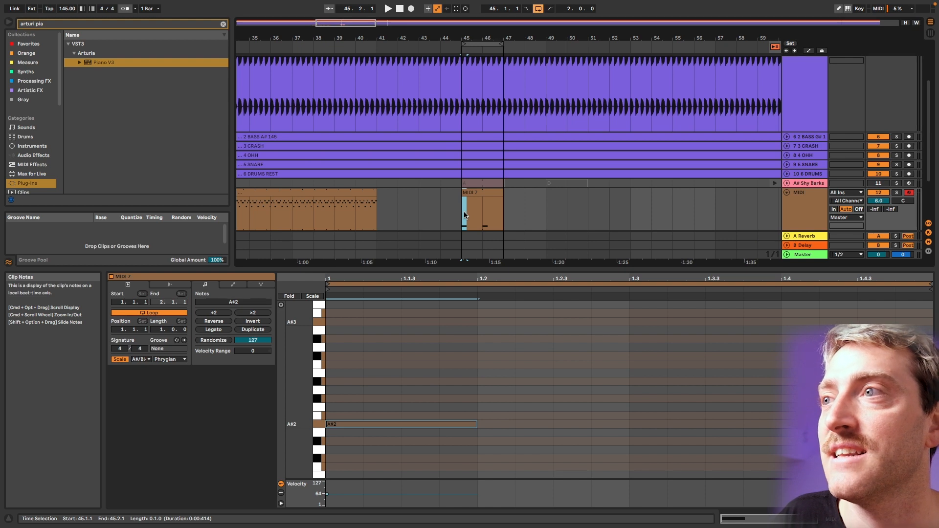
- Fold the note editor to the clip's scale, shorten the A#2 note to one sixteenth and play the loop
key(space)
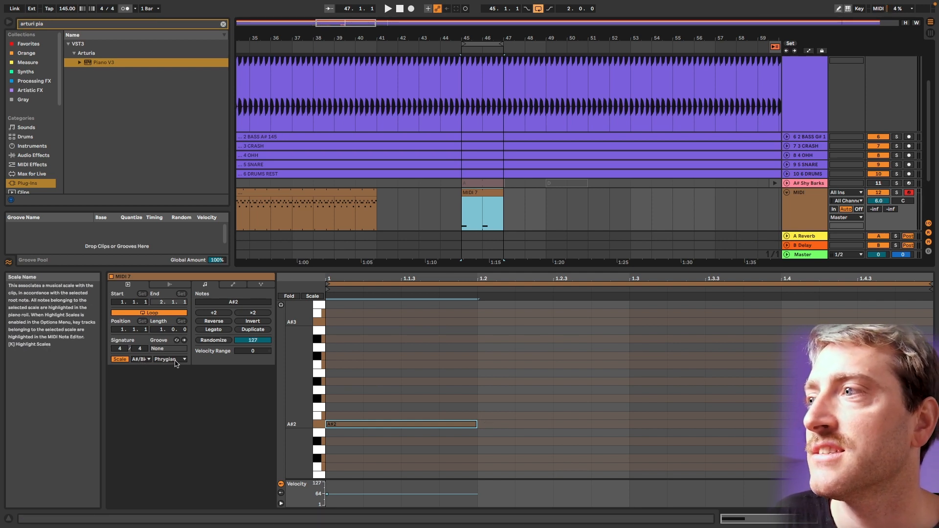
click(313, 297)
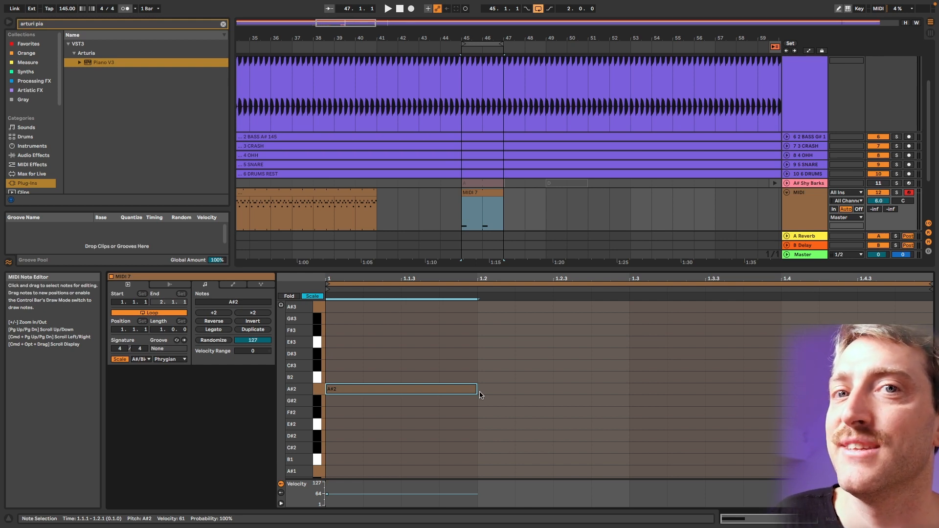
drag(478, 393, 362, 390)
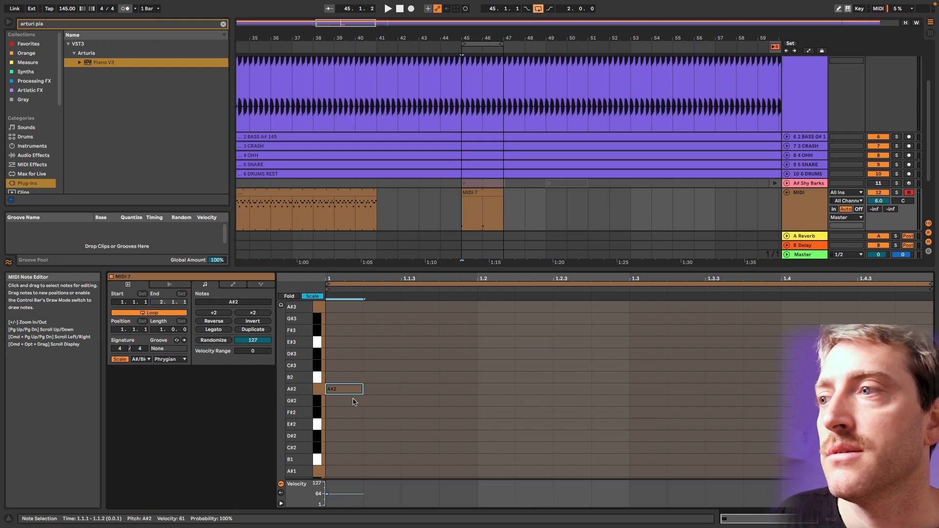
key(space)
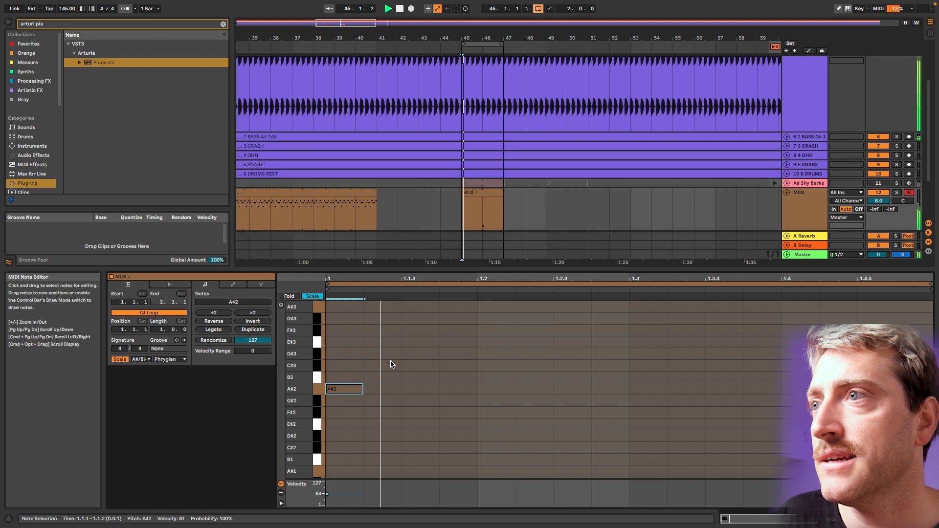
- Copy the sixteenth note across the first two beats to form C#3, D#3, F#3, A#2, D#3, B2 and A#2
drag(347, 391, 384, 369)
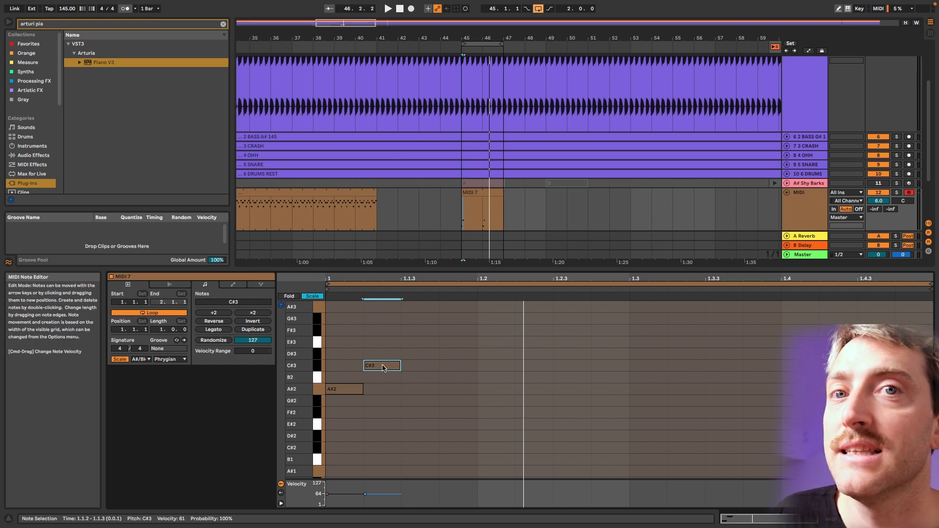
drag(385, 368, 424, 359)
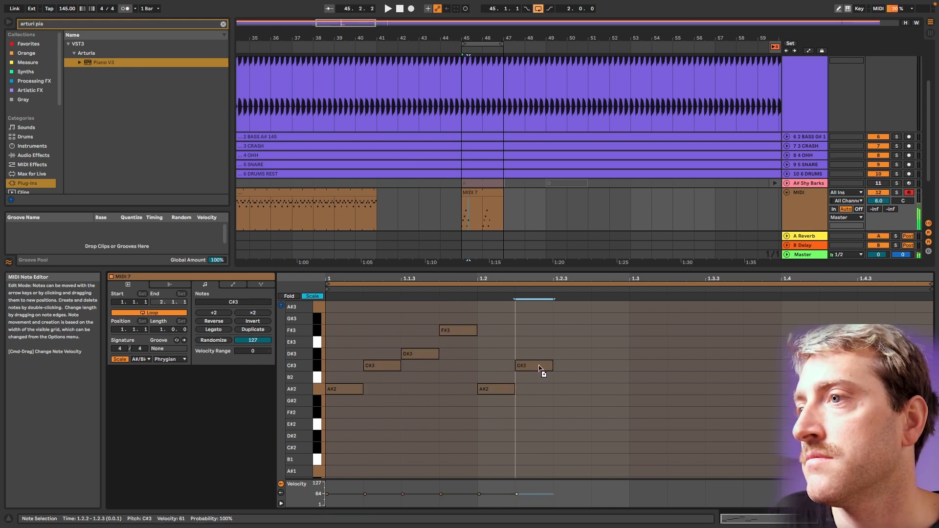
drag(541, 369, 581, 383)
key(space)
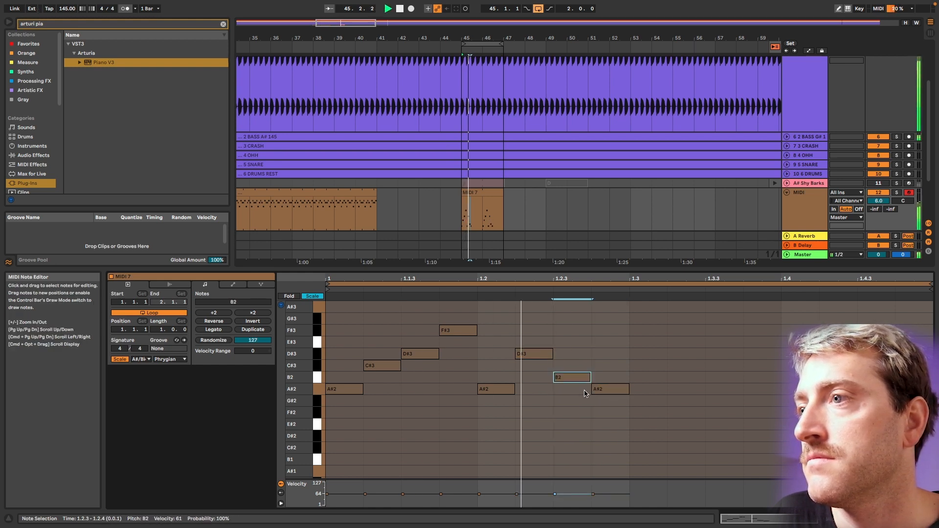
- Add an A#2 note at 1.3.1 and transpose it down an octave to A#1
double_click(654, 390)
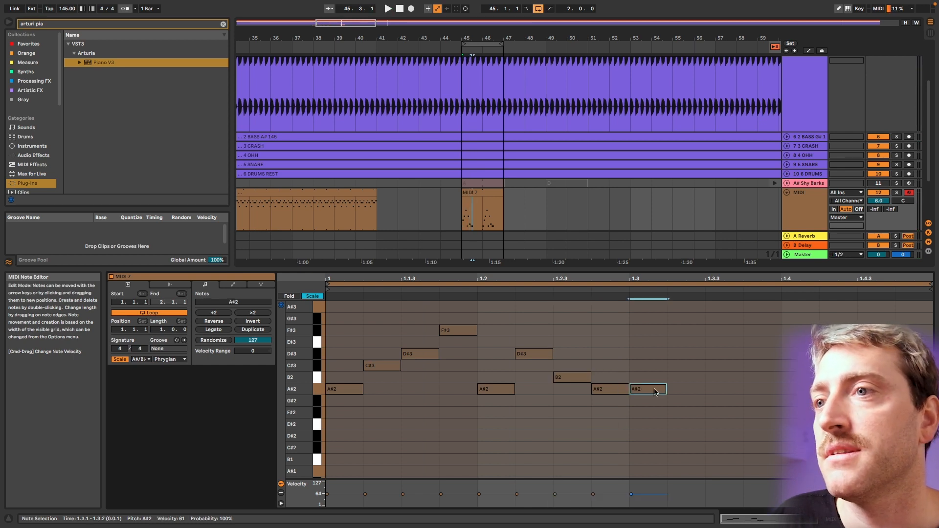
key(shift+Up)
key(shift+Down)
key(shift+Down)
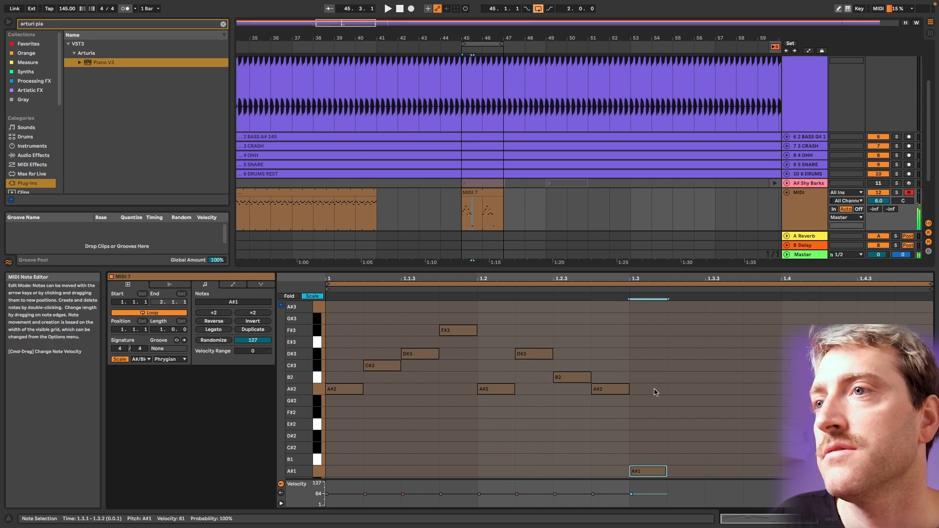
key(shift+Up)
key(shift+Down)
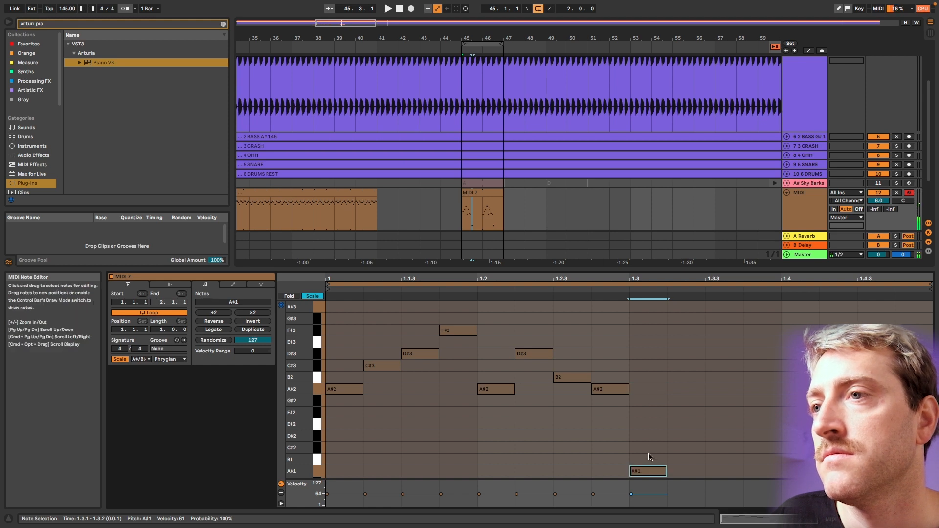
- Fill the rest of the bar with sixteenth notes from 1.3.2 onward and slightly shorten all the clip's notes
double_click(697, 471)
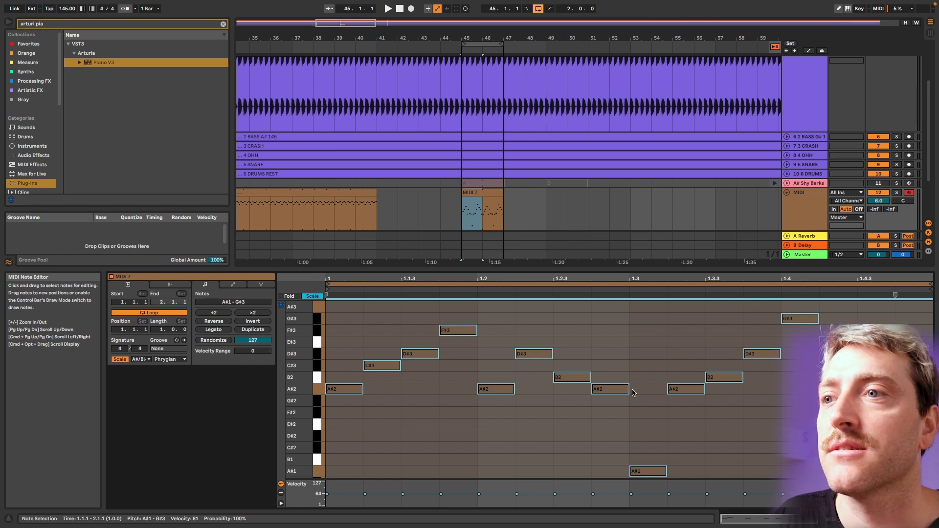
mouse_move(627, 389)
mouse_down()
mouse_move(612, 389)
mouse_move(645, 390)
mouse_move(620, 389)
mouse_up()
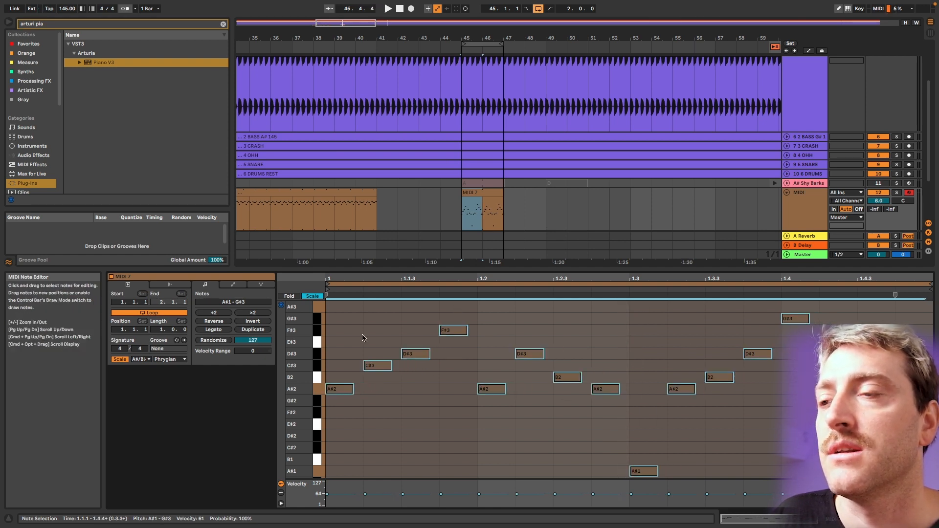
click(431, 422)
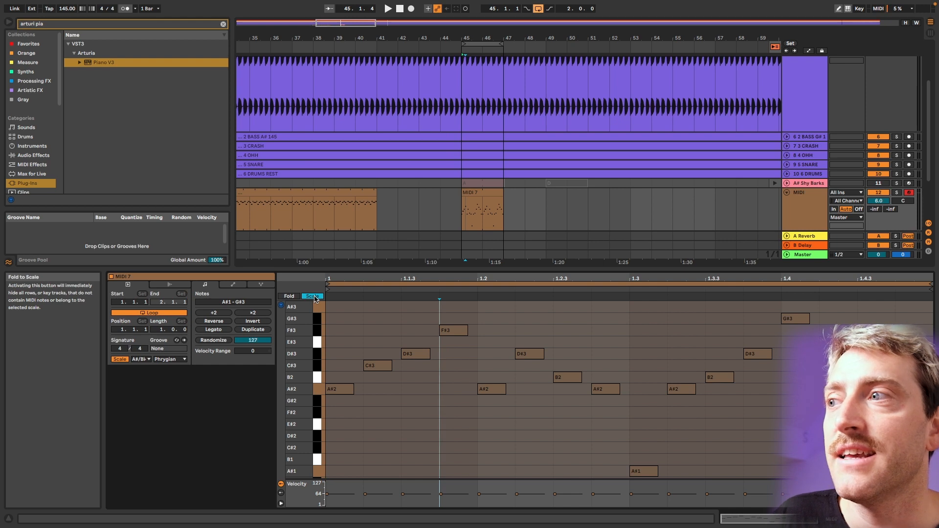
- Switch the note editor between the Fold and Scale displays, leave Fold enabled and play the loop
click(289, 296)
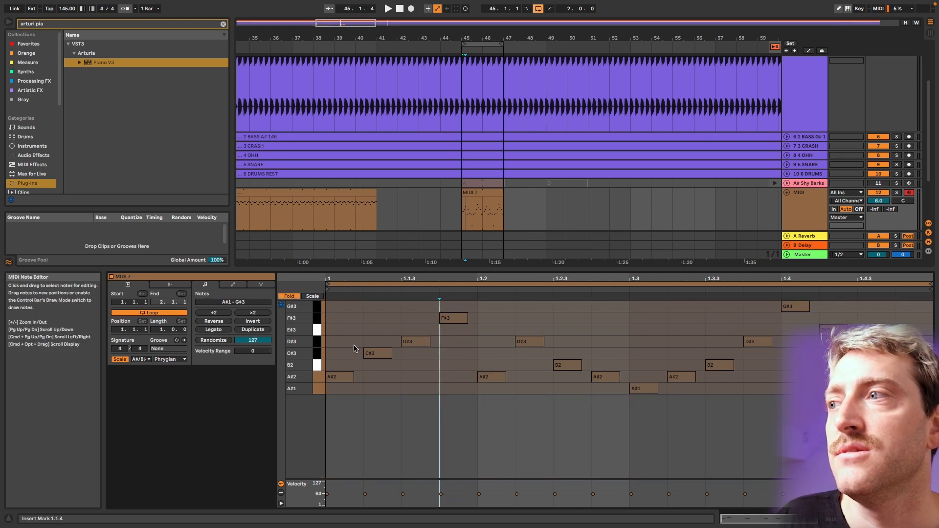
click(289, 296)
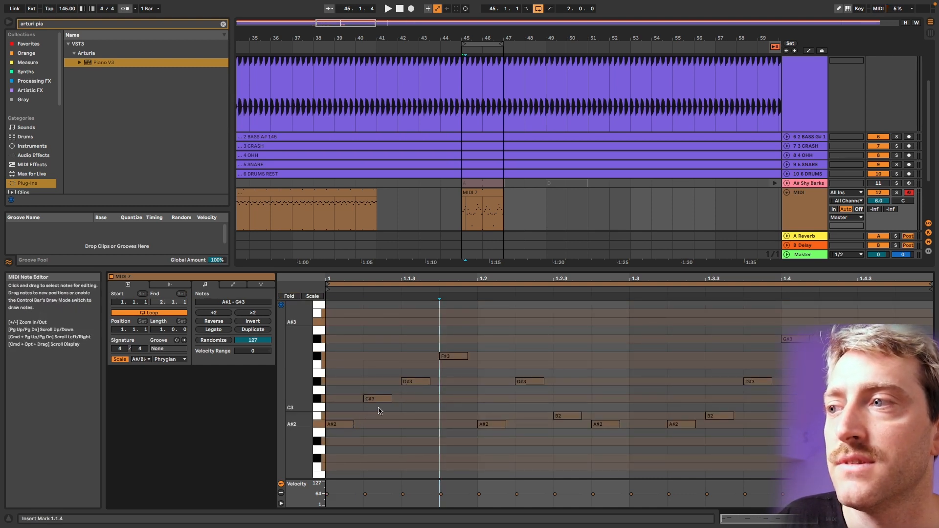
click(313, 296)
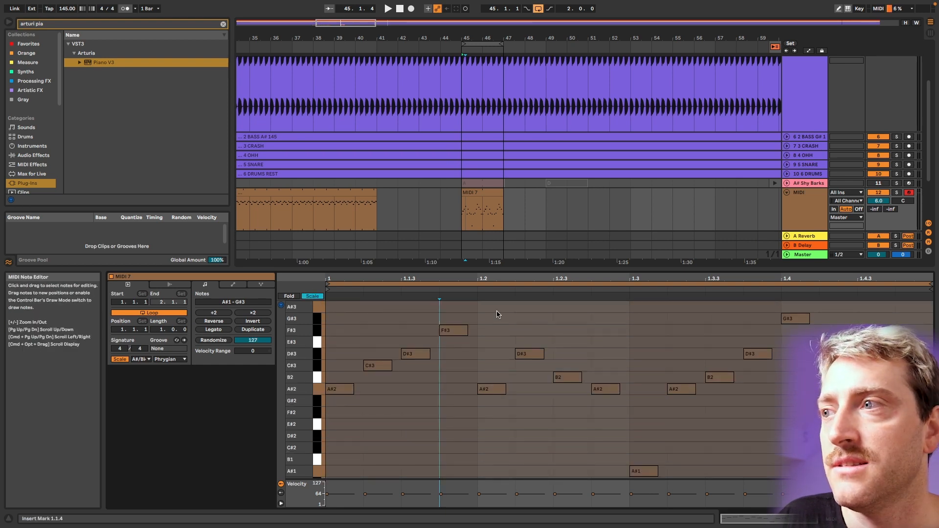
click(289, 296)
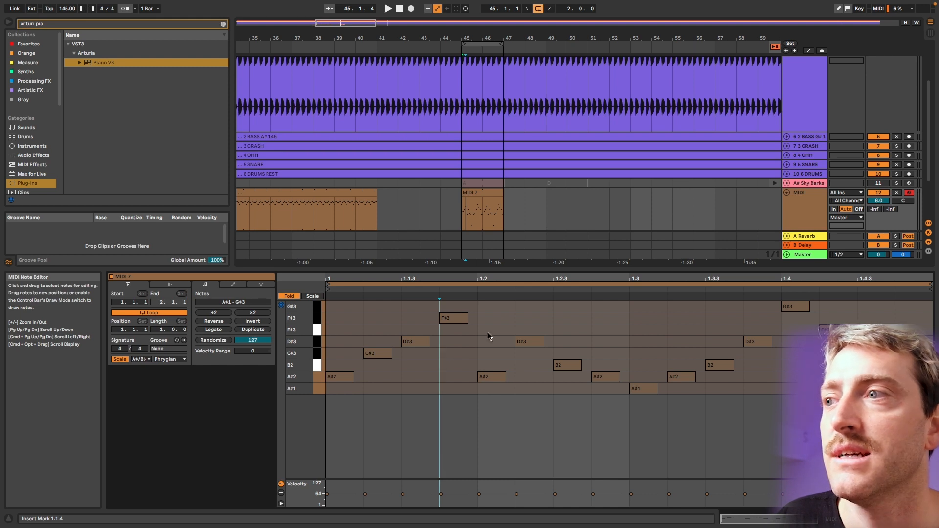
key(space)
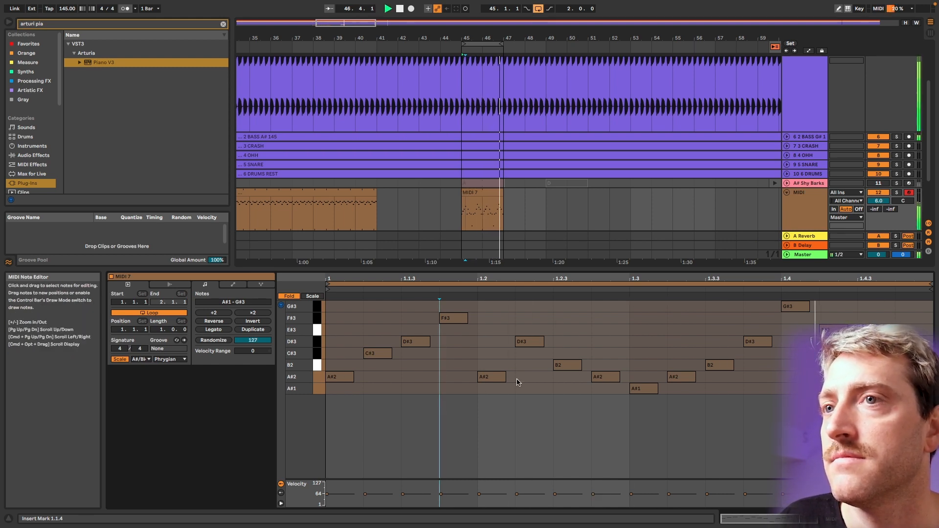
key(space)
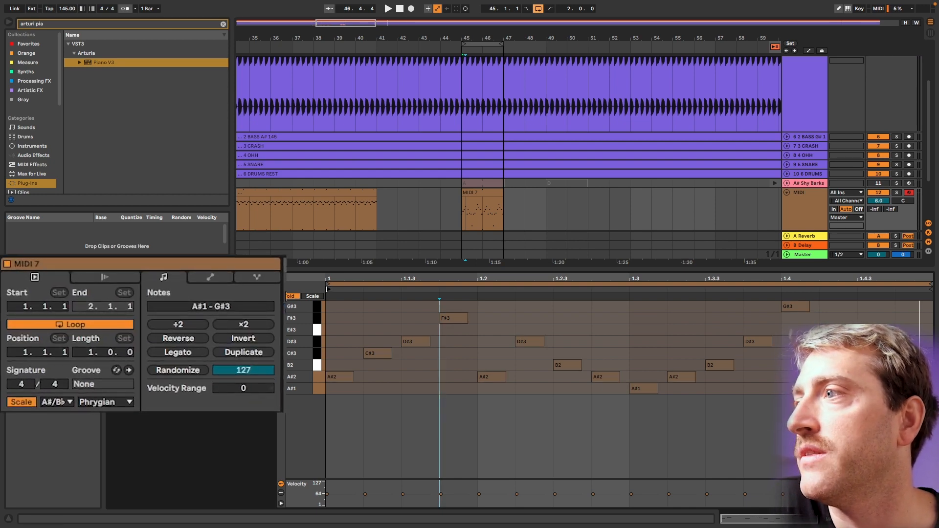
- Try moving the clip's start marker to 1.2.1 and play the clip from there
mouse_move(329, 288)
mouse_down()
mouse_move(496, 293)
mouse_move(344, 291)
mouse_move(467, 291)
mouse_up()
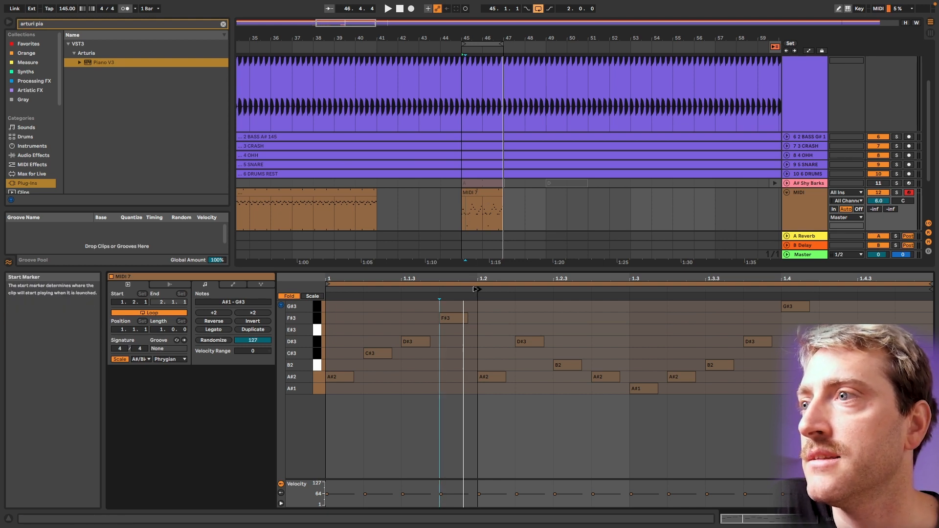
mouse_move(476, 289)
mouse_down()
mouse_move(341, 290)
mouse_move(566, 297)
mouse_move(479, 295)
mouse_up()
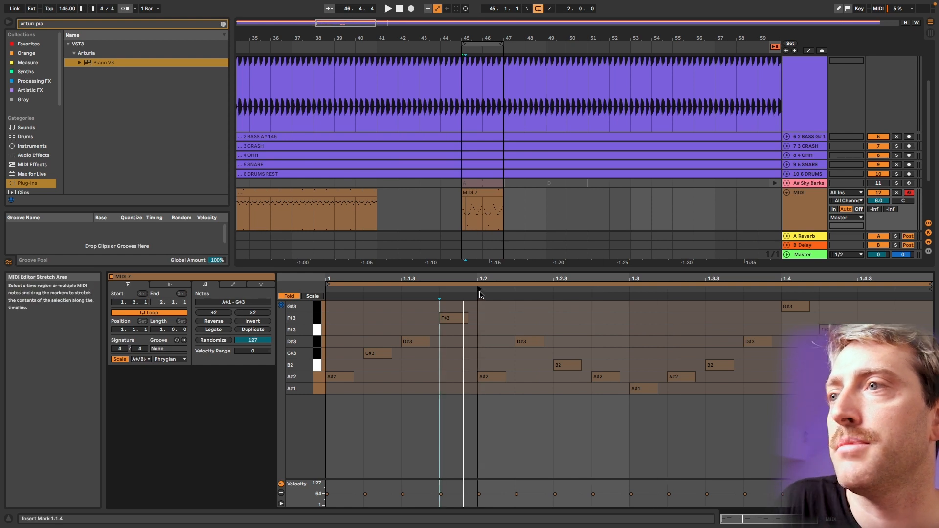
key(space)
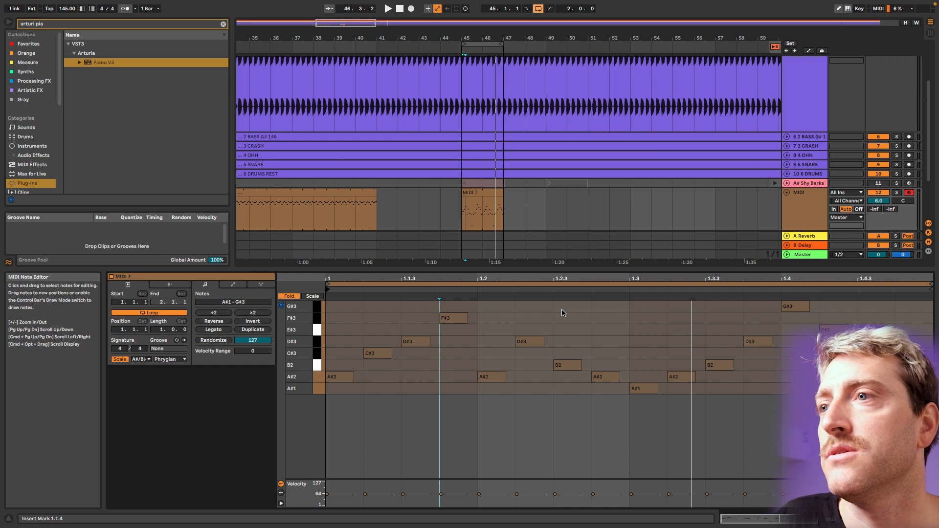
- Try extending the MIDI clip's loop length to 2 bars and set it back to 1 bar
drag(929, 285, 812, 293)
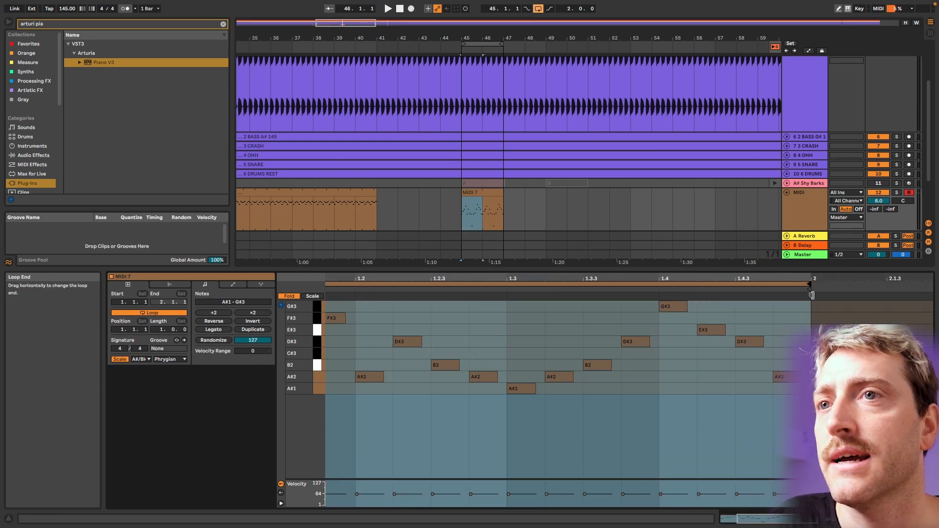
drag(137, 338, 138, 328)
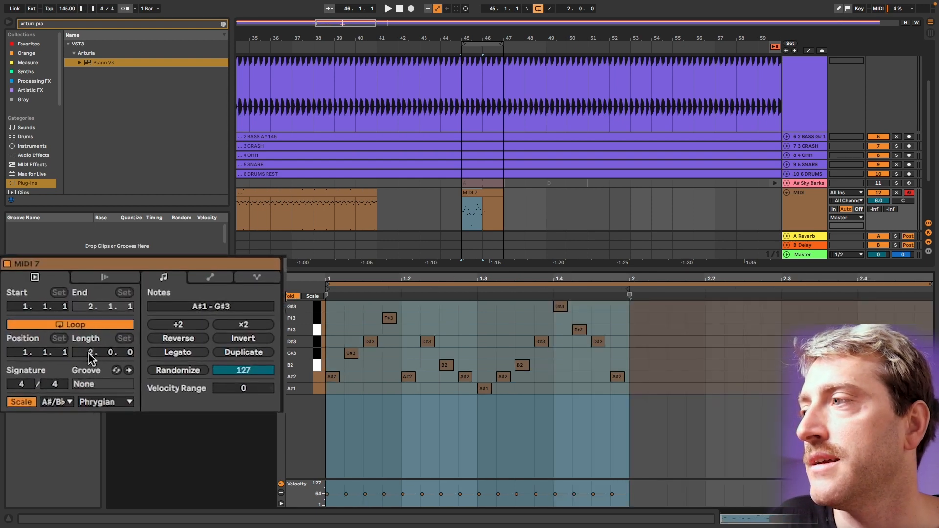
drag(89, 354, 89, 362)
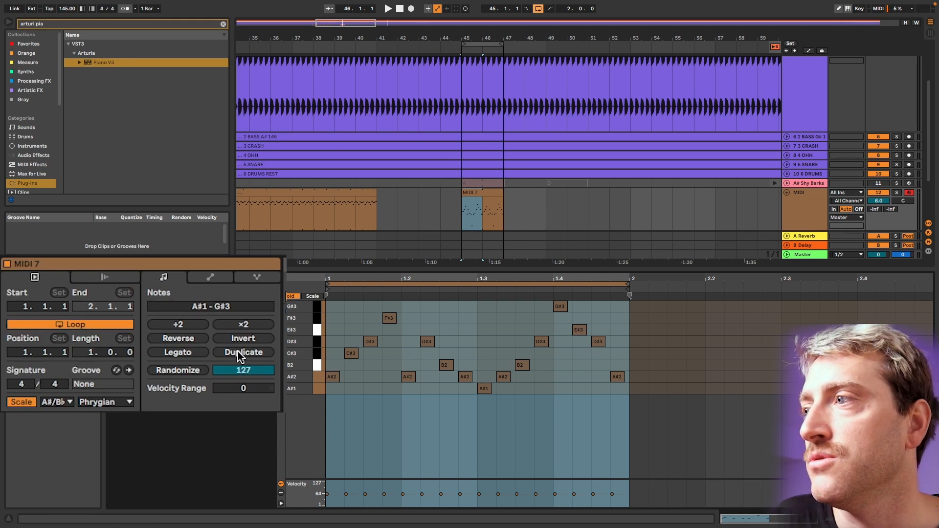
- Duplicate the one-bar melody and vary it with a longer A#2 at 1.4.4, G#3 at 2.1.4, and F#3 at 2.2.2 and 2.4.1
drag(625, 404, 333, 291)
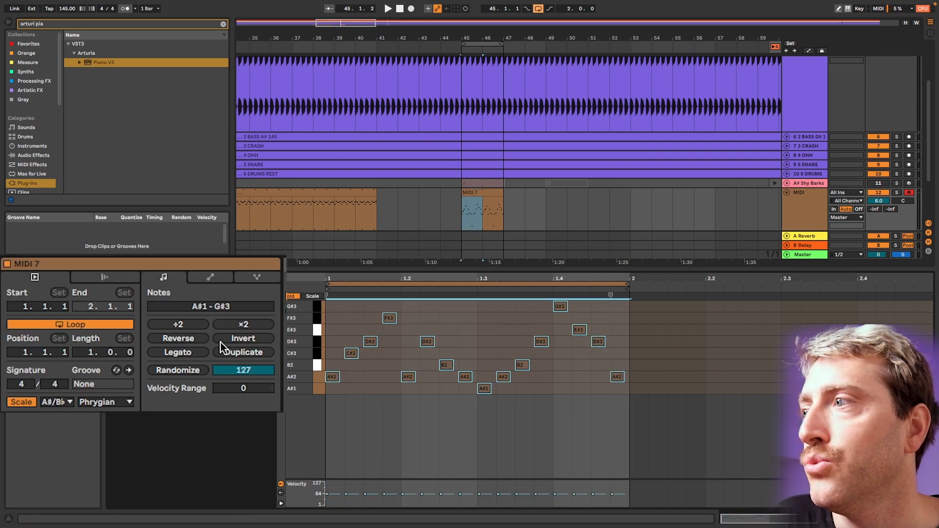
click(236, 353)
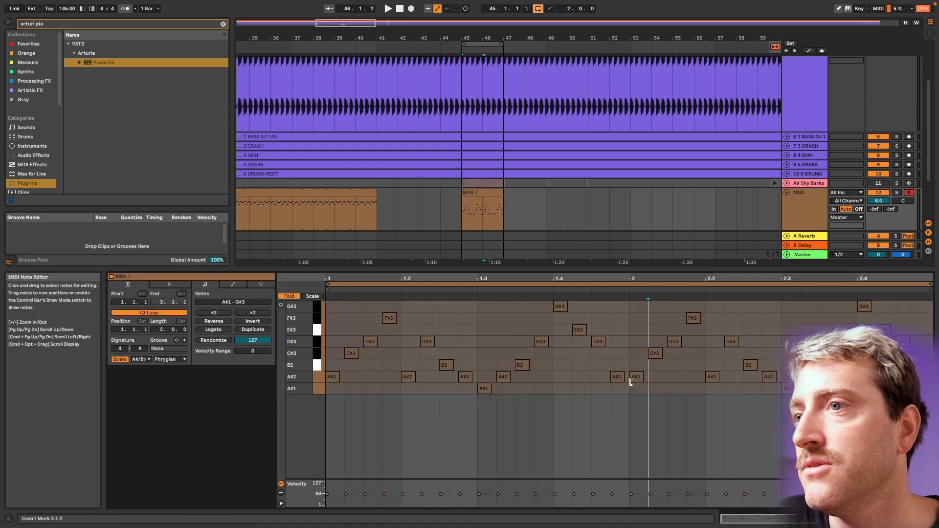
drag(624, 378, 643, 378)
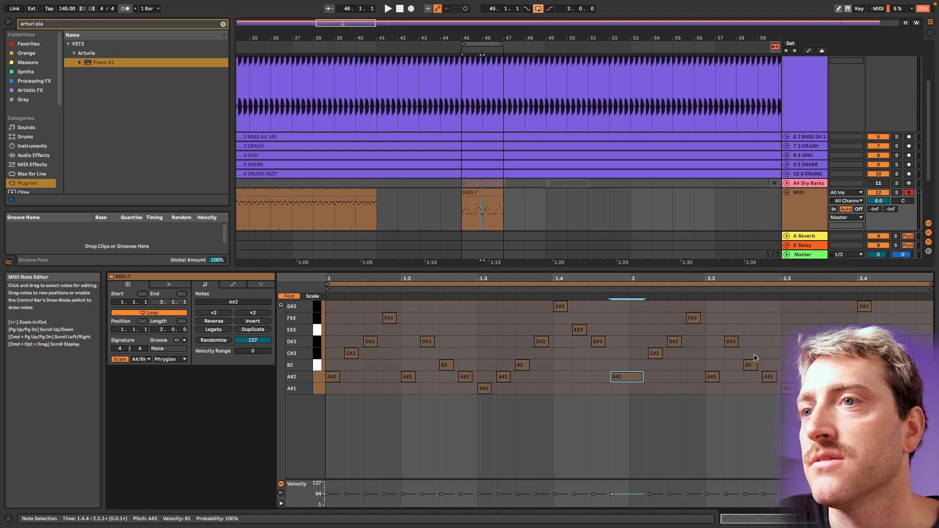
drag(733, 343, 734, 336)
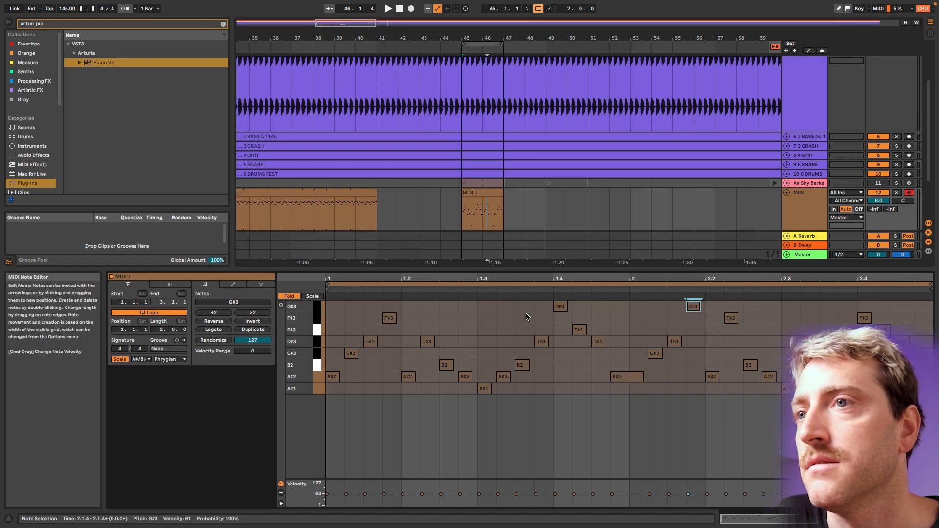
key(space)
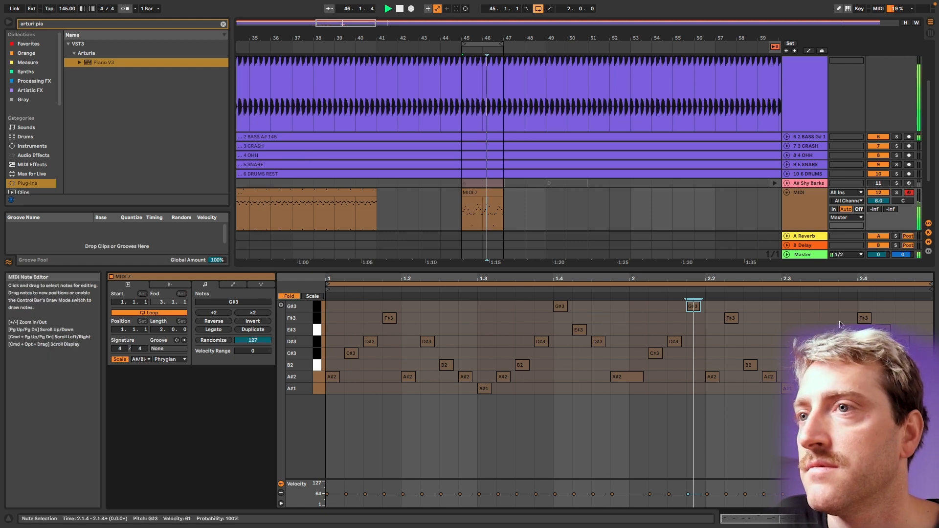
key(space)
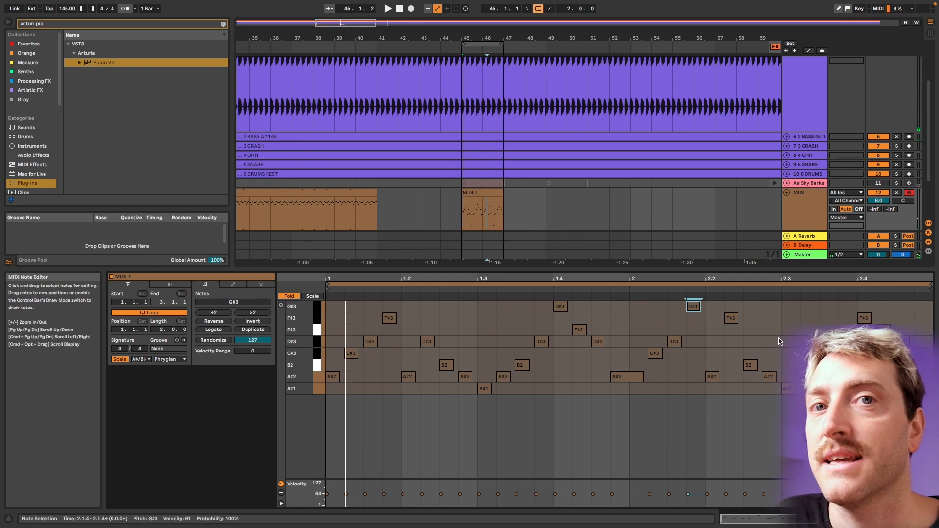
- Stretch all the clip's notes to twice their duration, play the half-speed melody and compress the notes back by half
key(super+a)
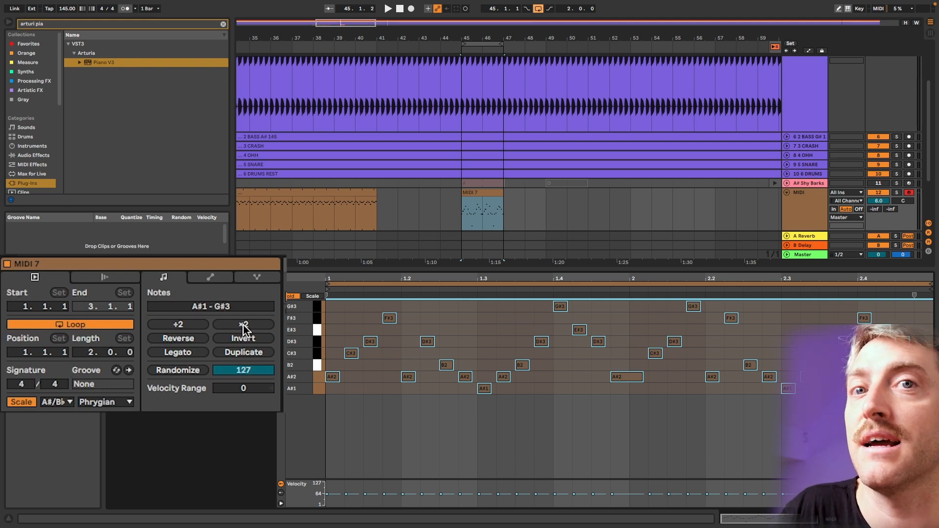
click(243, 325)
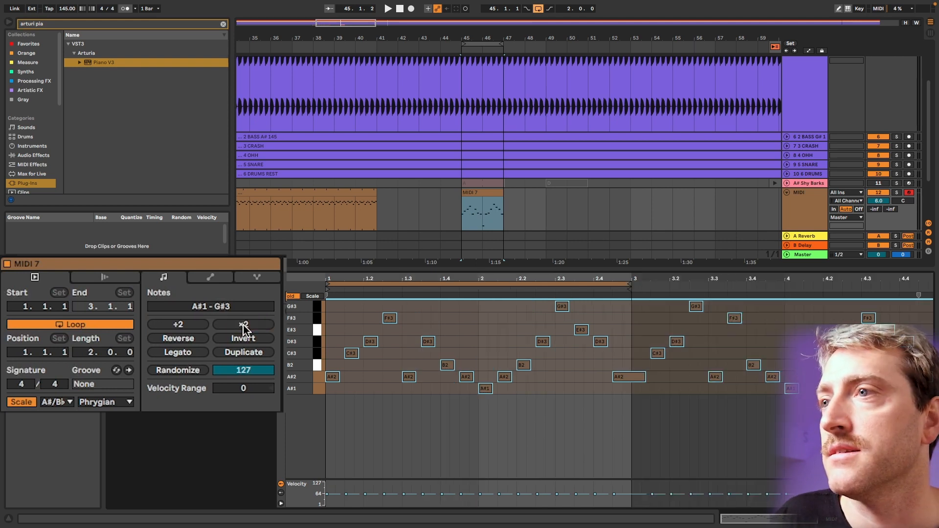
key(space)
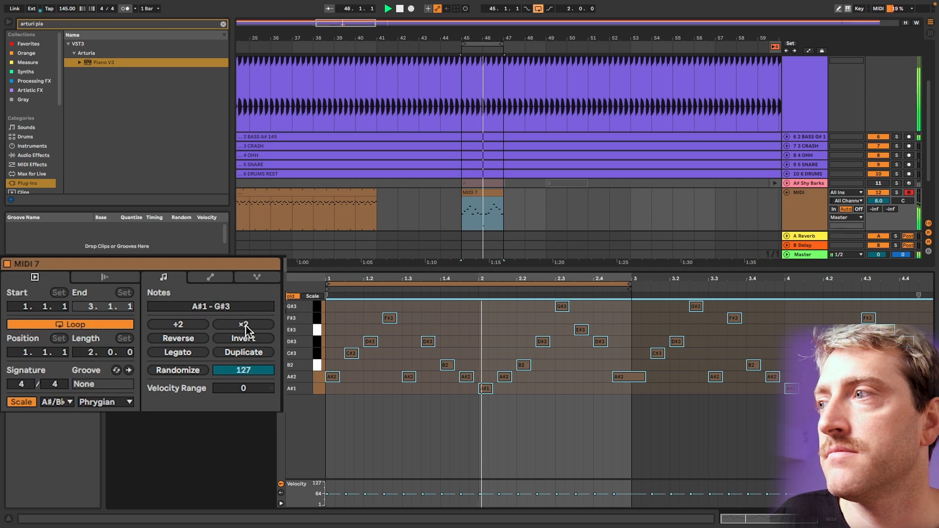
click(191, 325)
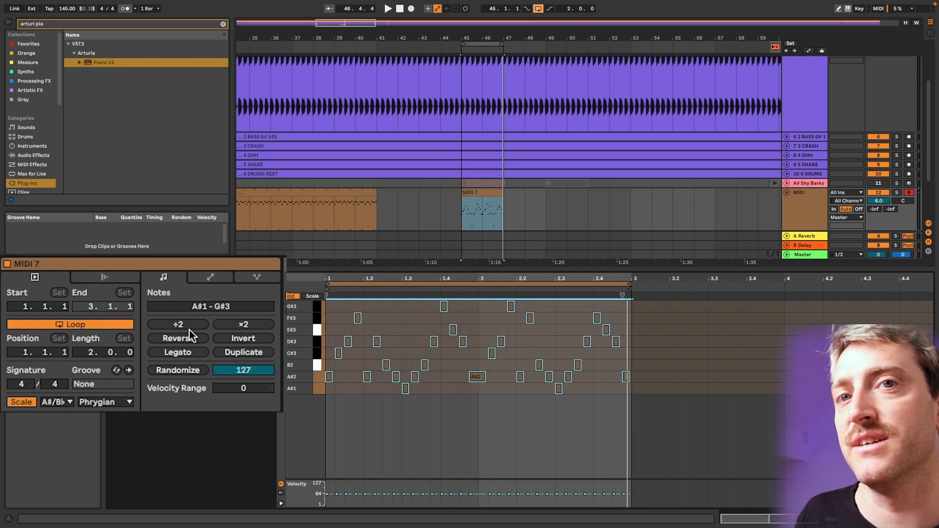
- Try reversing the order of the F#3 and E#3 notes at 2.4 and reverse them back
click(387, 407)
scroll(386, 405, up, 3)
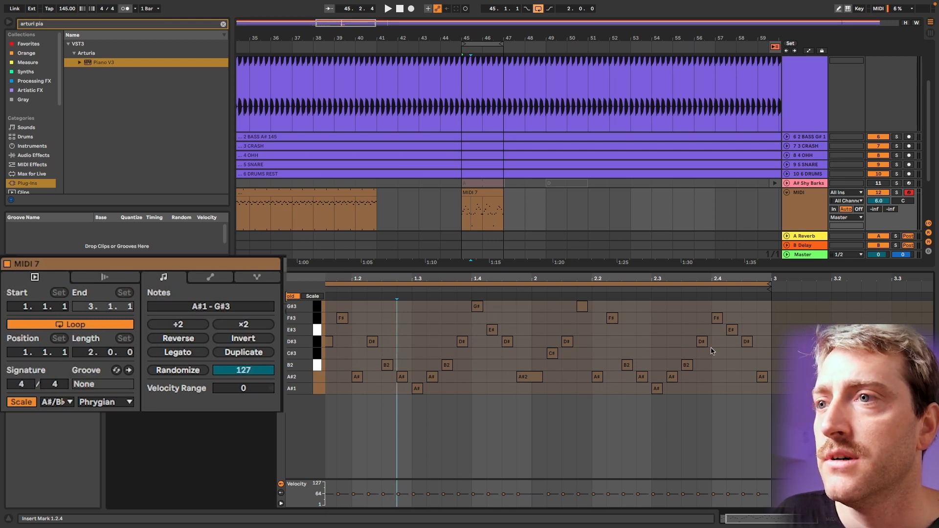
click(720, 318)
drag(724, 318, 731, 315)
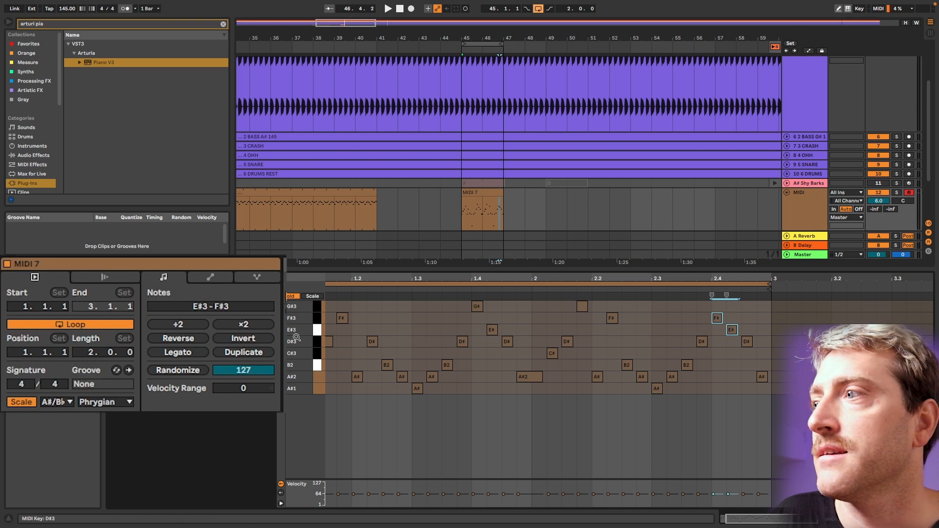
click(195, 339)
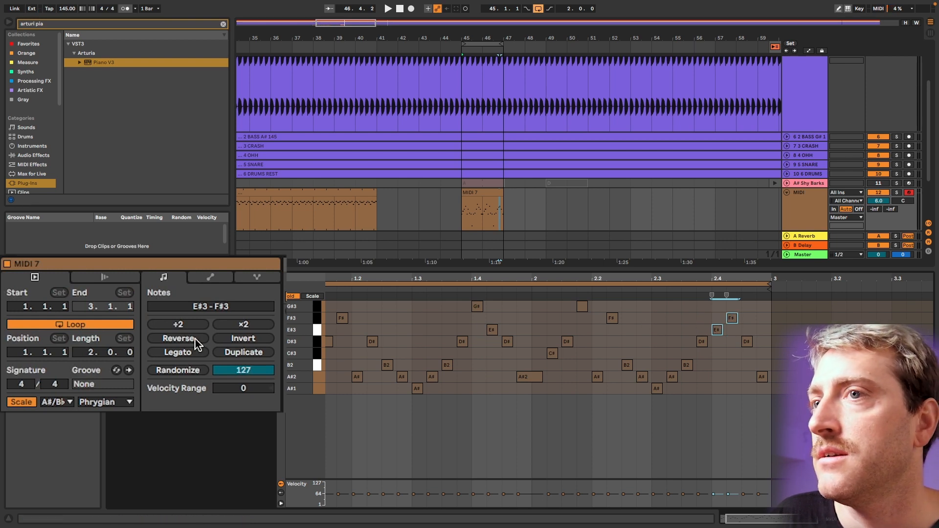
click(195, 339)
- Try inverting the F#3 and E#3 pair and the clip's last three notes, inverting each selection back
click(226, 339)
click(226, 339)
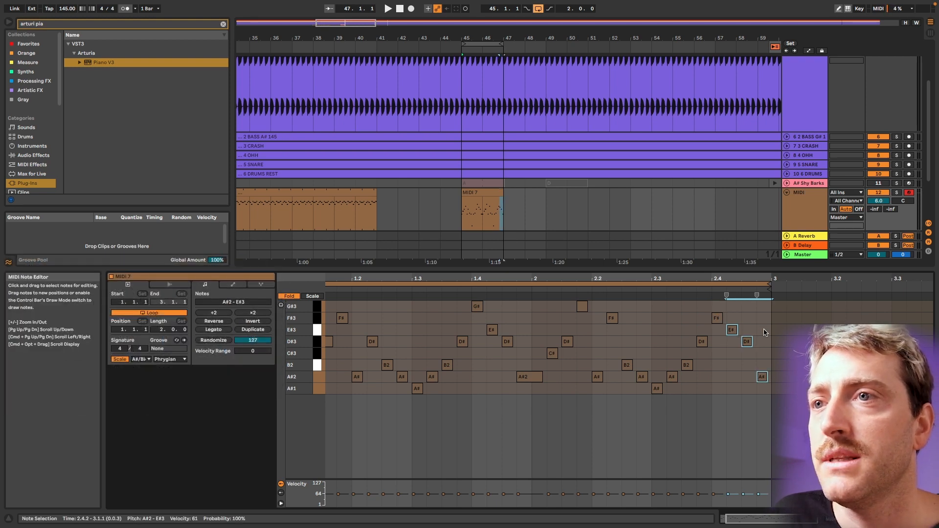
click(255, 323)
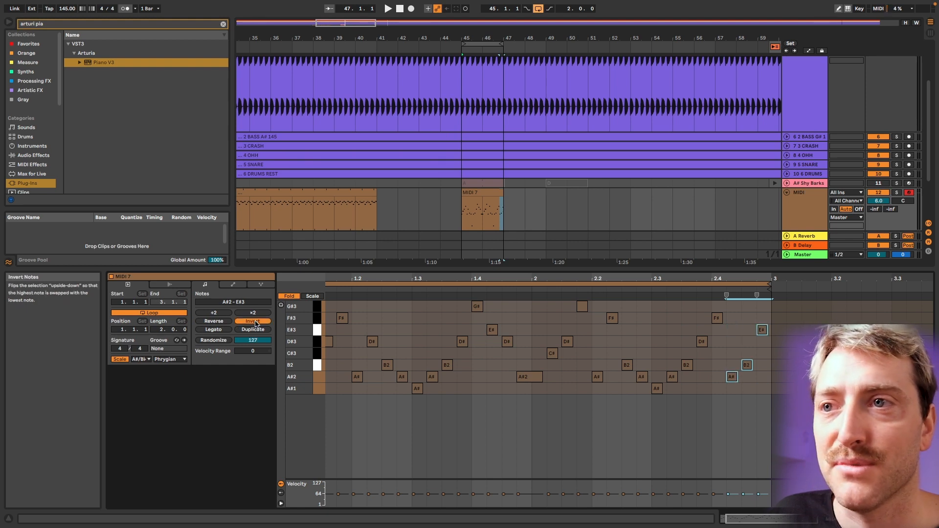
click(255, 322)
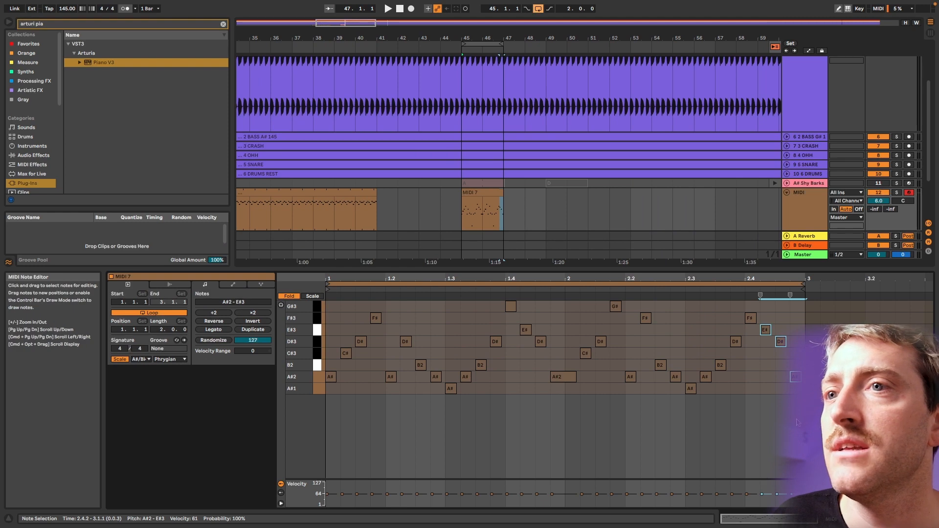
- Select the clip's notes and inspect the velocity of the long A#2 at 1.4.4
drag(803, 416, 325, 302)
click(511, 419)
mouse_move(553, 494)
mouse_down()
mouse_move(553, 505)
mouse_move(556, 485)
mouse_move(555, 494)
mouse_up()
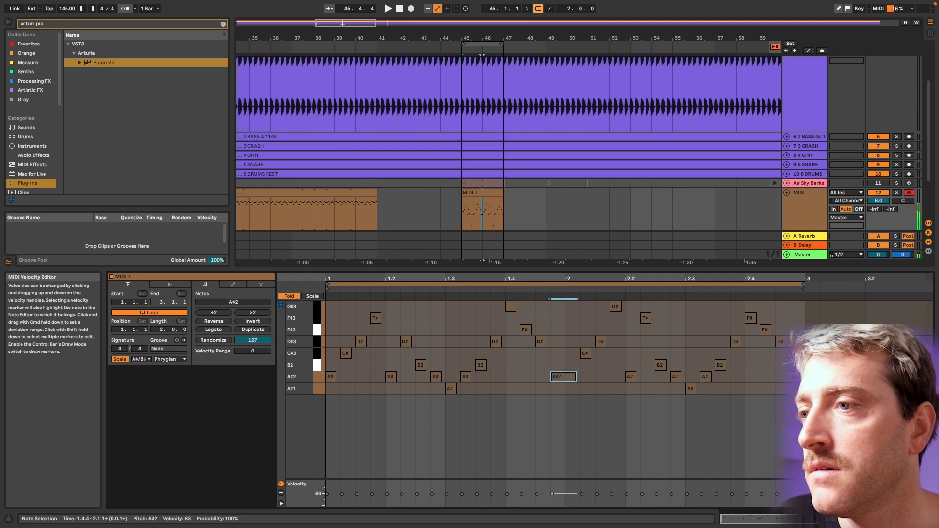
click(537, 440)
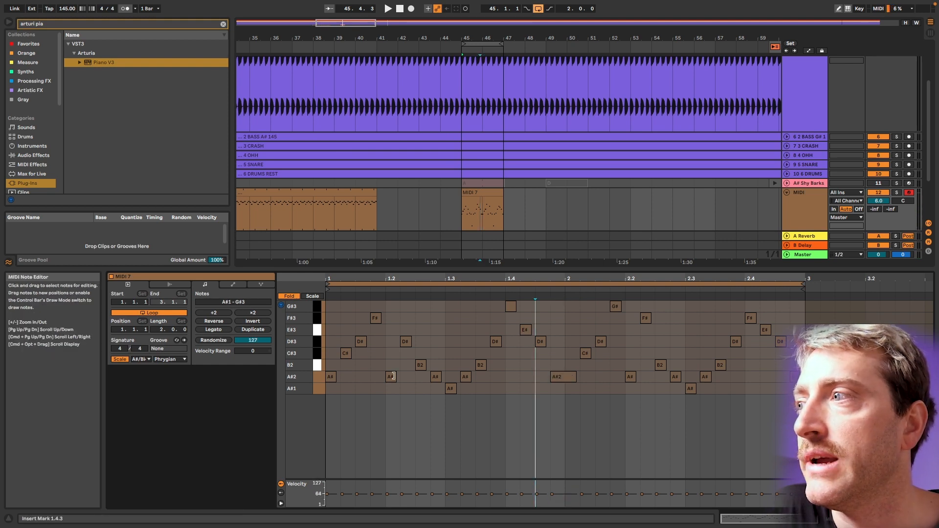
- Unfold the note editor to show every key and select the melody notes from A#2 upwards to check their pitch range
click(344, 420)
key(f)
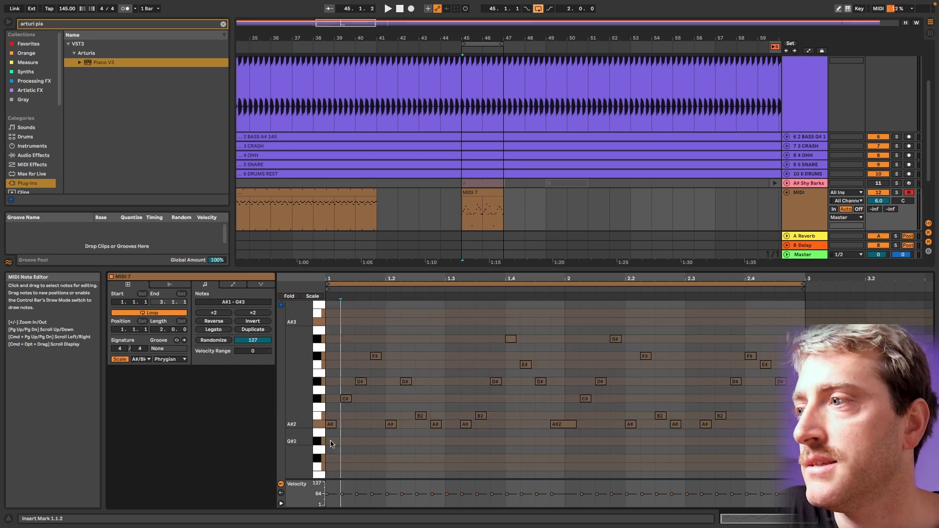
drag(331, 442, 851, 277)
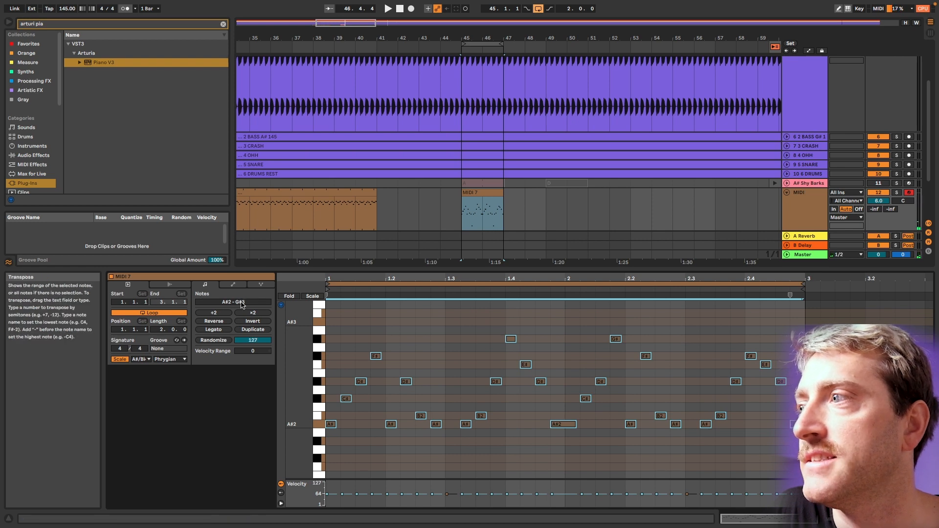
click(401, 350)
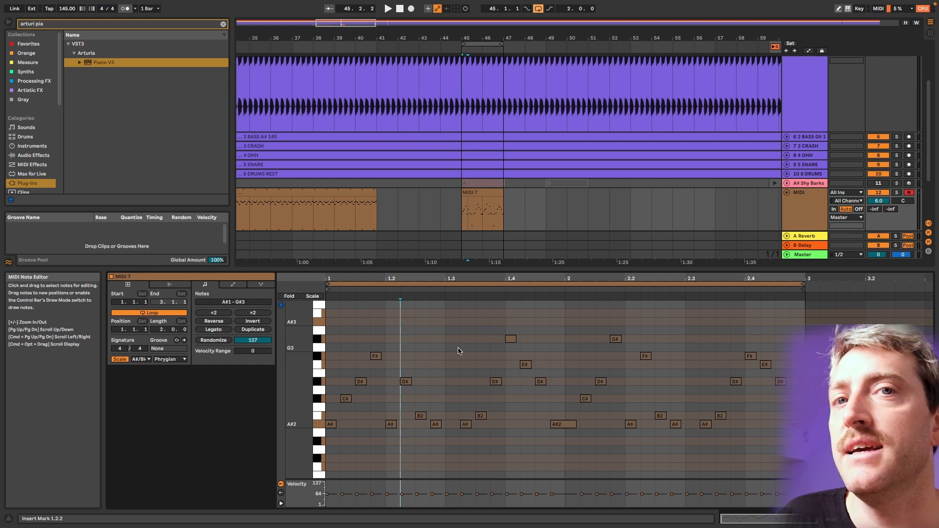
click(532, 337)
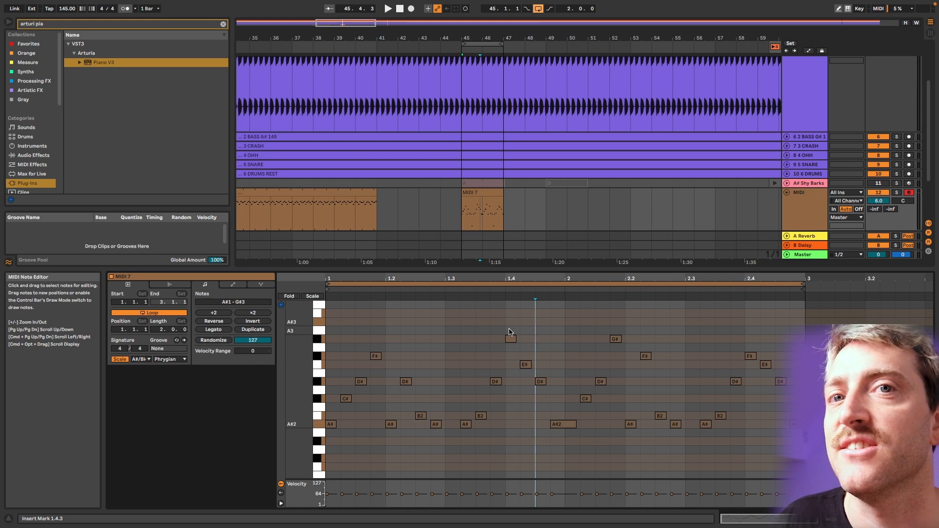
- Look through the Record Quantization options, including Sixteenth-Note Quantization
click(82, 4)
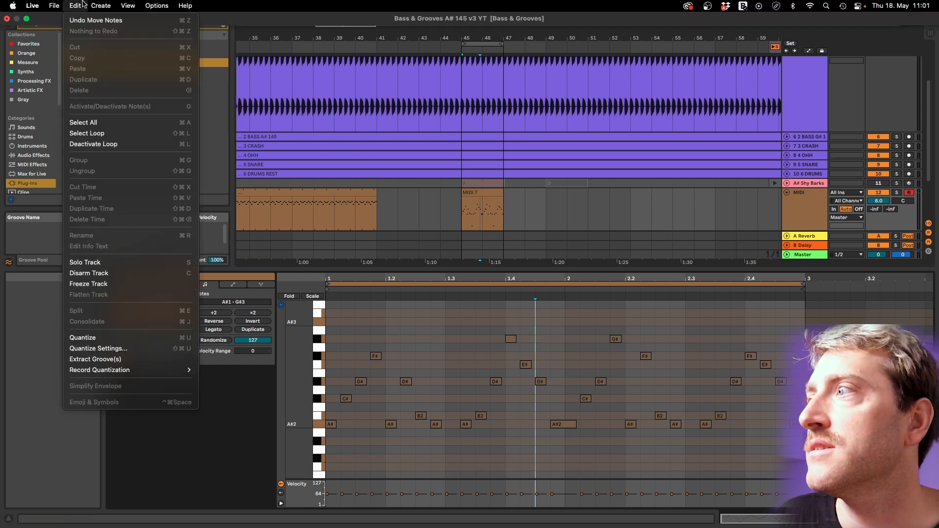
mouse_move(157, 370)
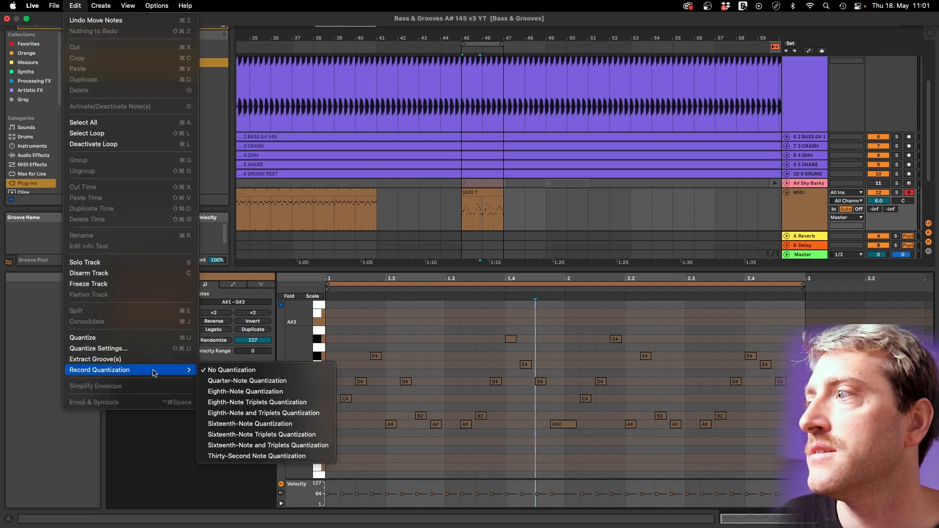
click(279, 429)
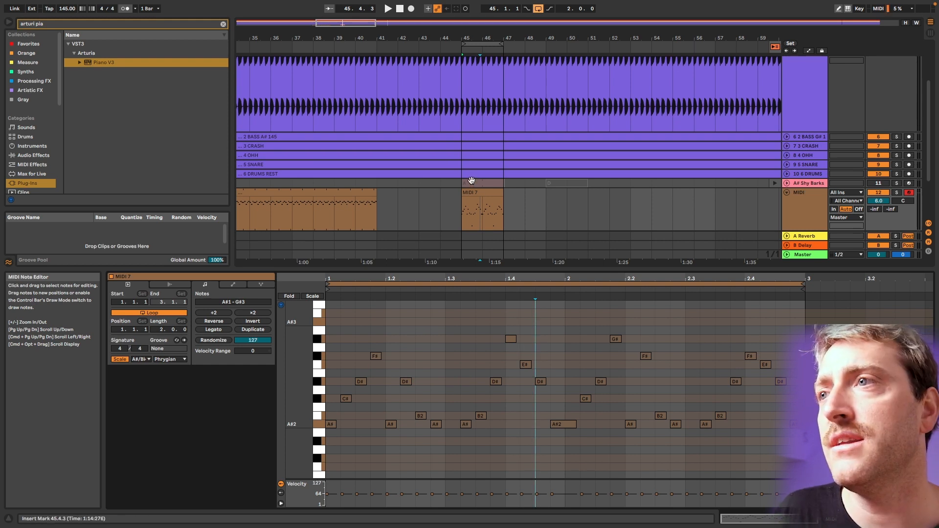
- Clear the notes from the MIDI 7 clip and record a new two-bar MIDI take over it from 45.1.1
click(482, 194)
click(464, 213)
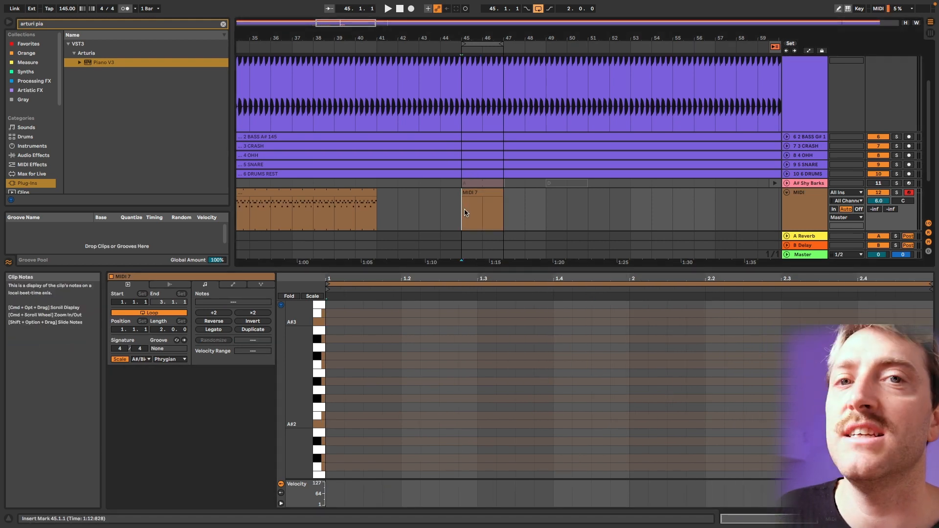
key(F9)
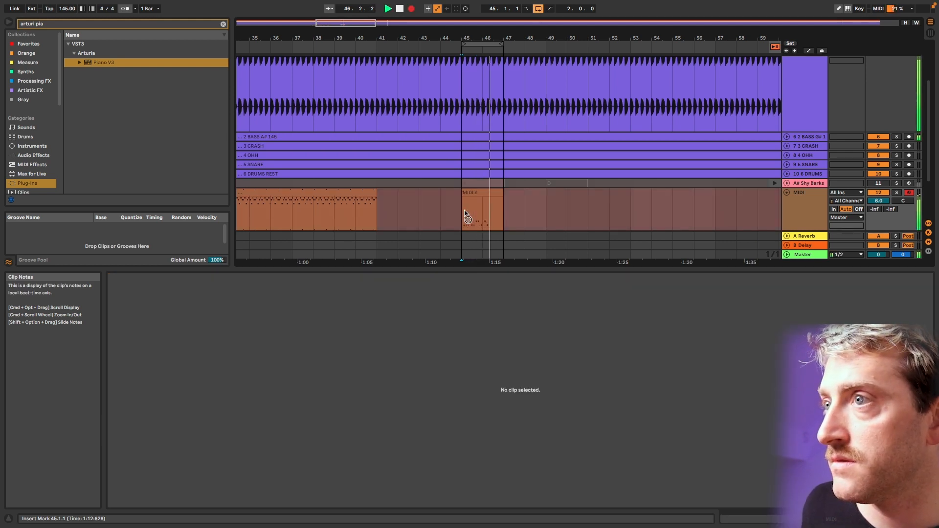
key(space)
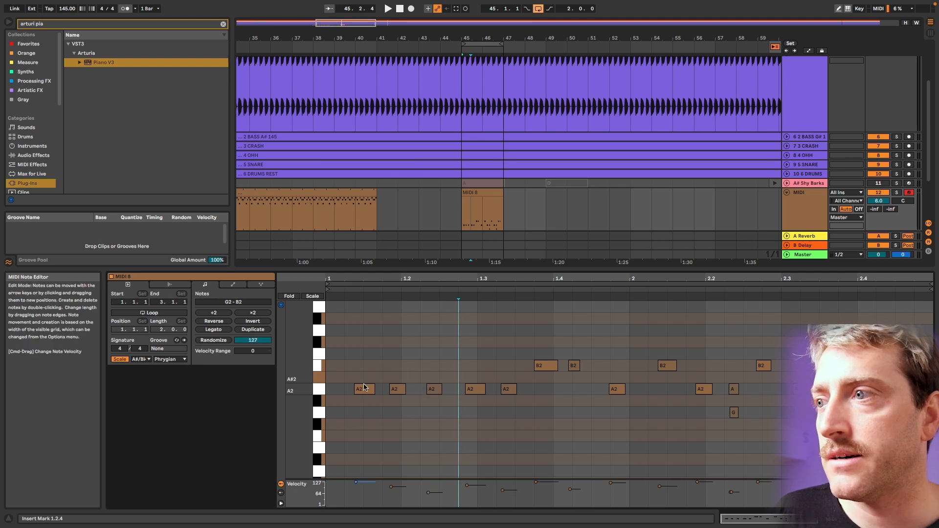
- Quantize all the recorded notes to 1/16 with an amount of 100%, adjusting only the note starts
click(574, 349)
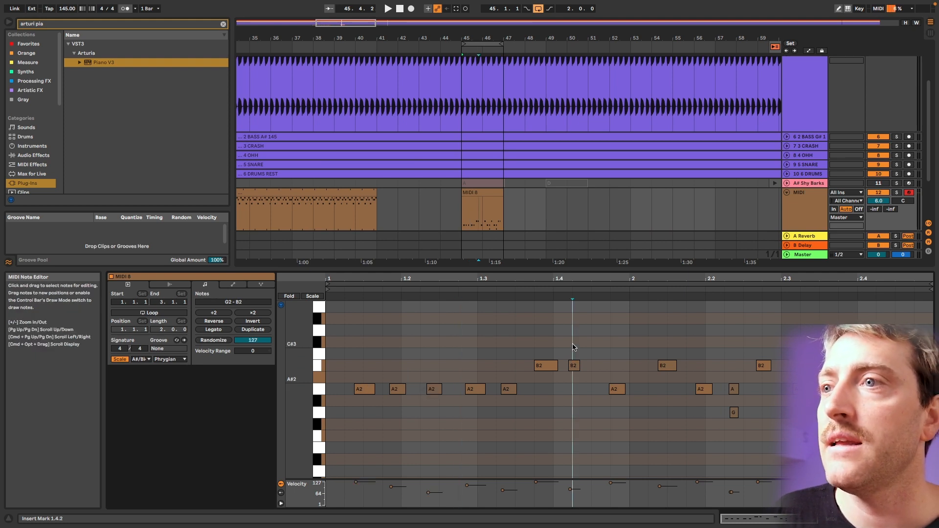
key(Right)
key(Right)
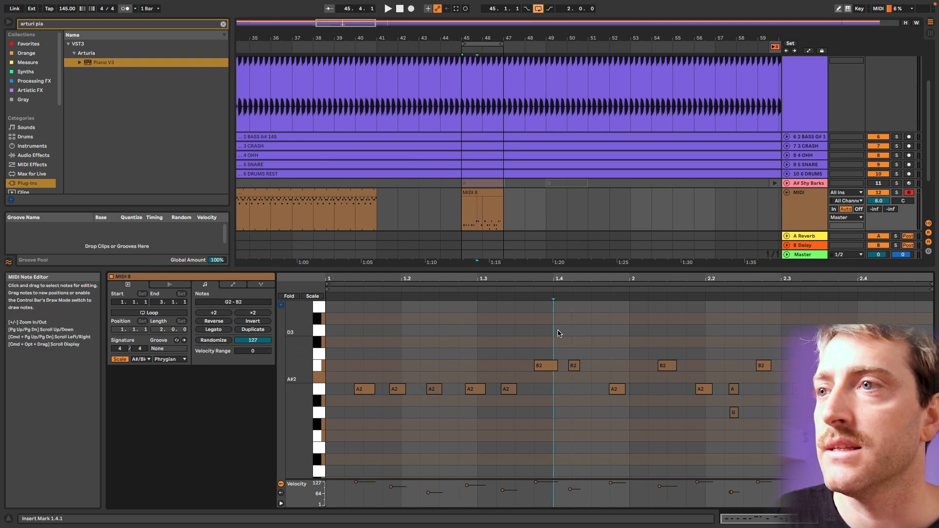
key(super+a)
drag(884, 478, 927, 478)
right_click(550, 367)
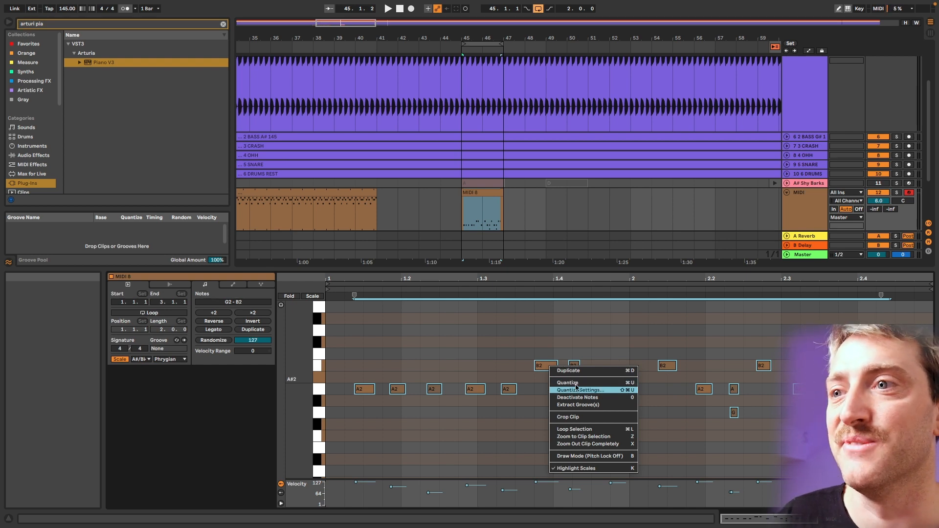
click(595, 336)
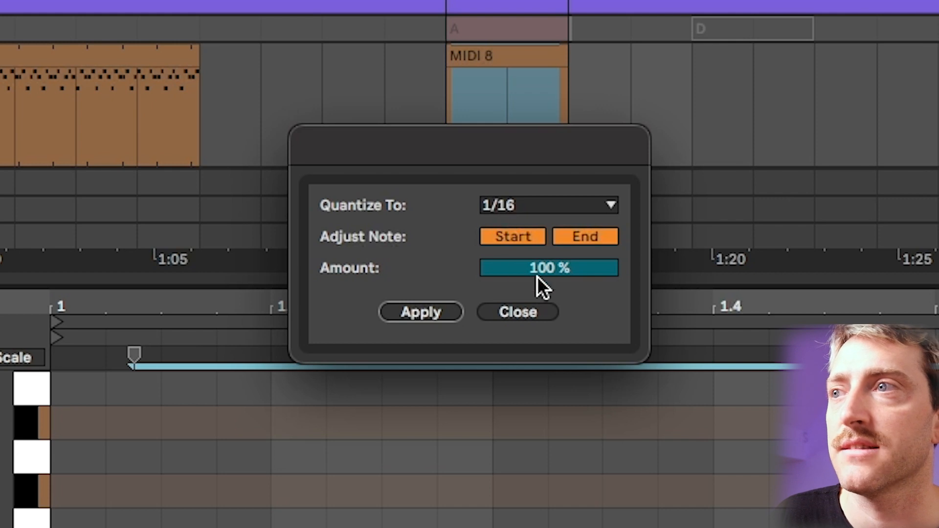
click(571, 236)
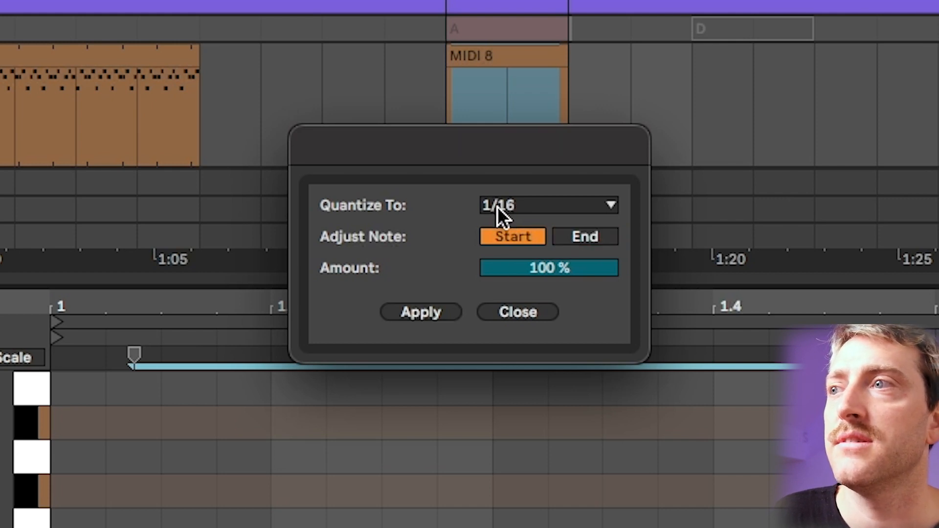
click(528, 268)
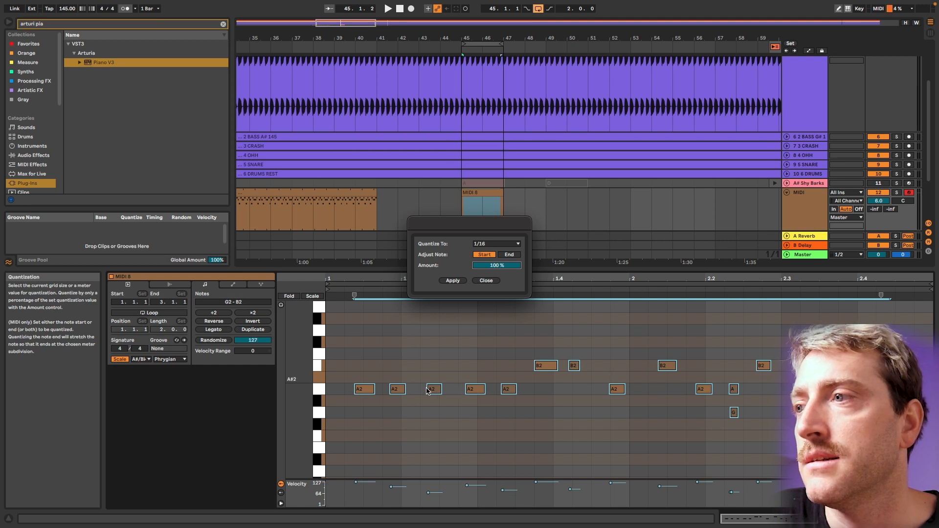
click(453, 281)
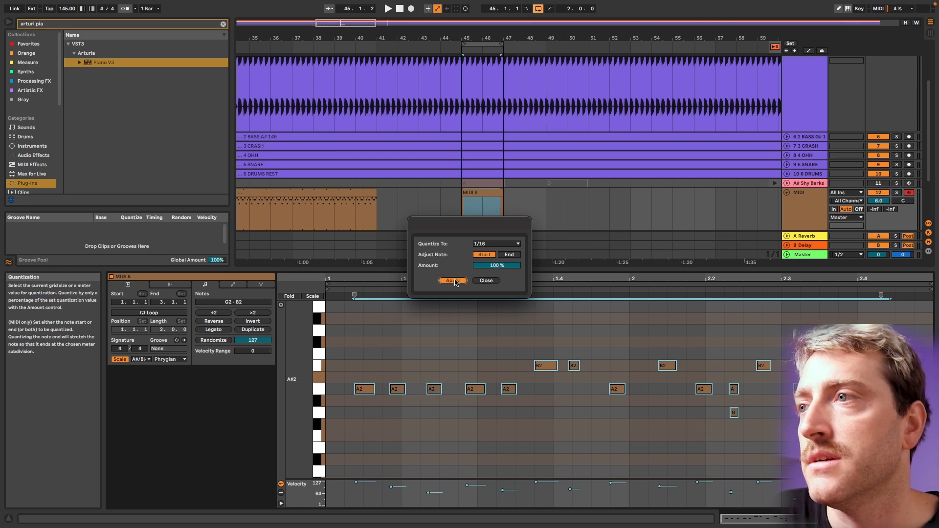
- Move the first A2 note one sixteenth earlier, to 1.1.2
click(539, 395)
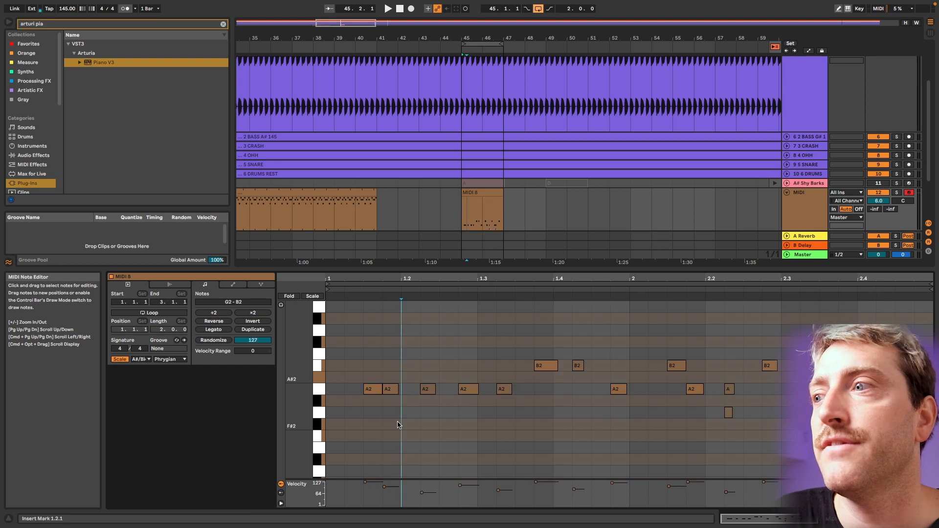
click(373, 390)
drag(373, 392, 354, 392)
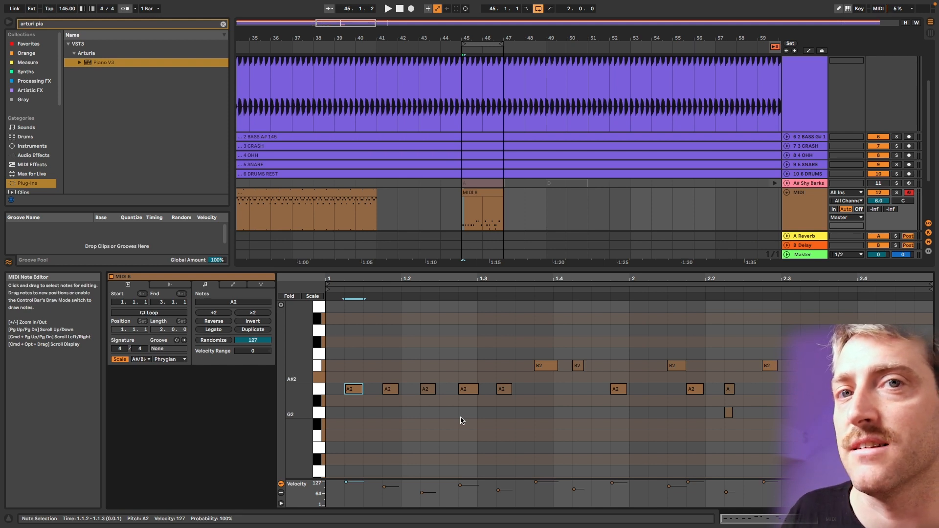
- Try different fixed grid sizes in the note editor, ending with 1/8
right_click(474, 328)
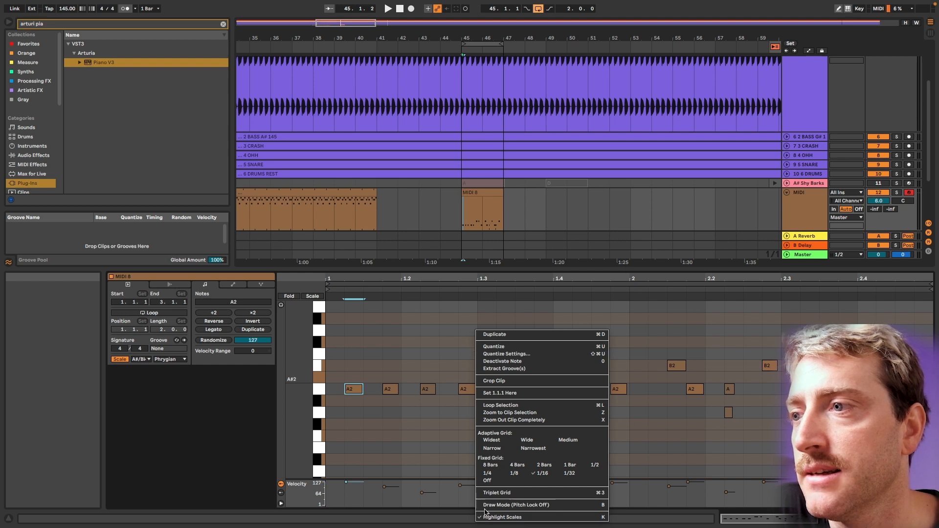
click(509, 473)
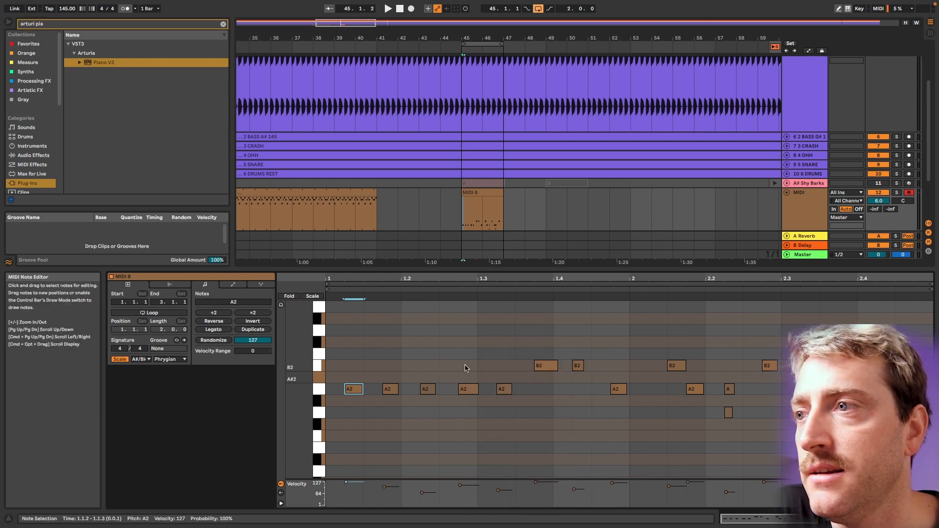
right_click(476, 356)
click(476, 357)
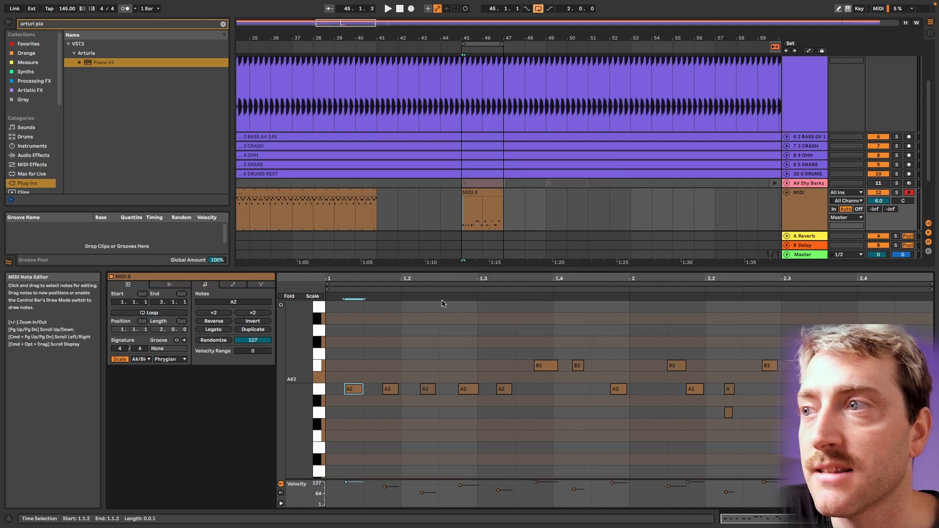
right_click(474, 341)
click(533, 283)
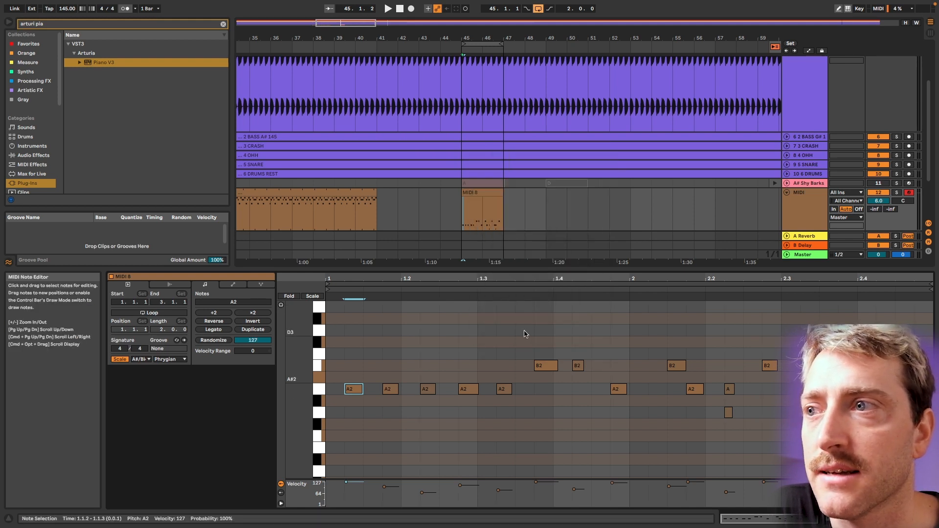
right_click(526, 336)
click(581, 289)
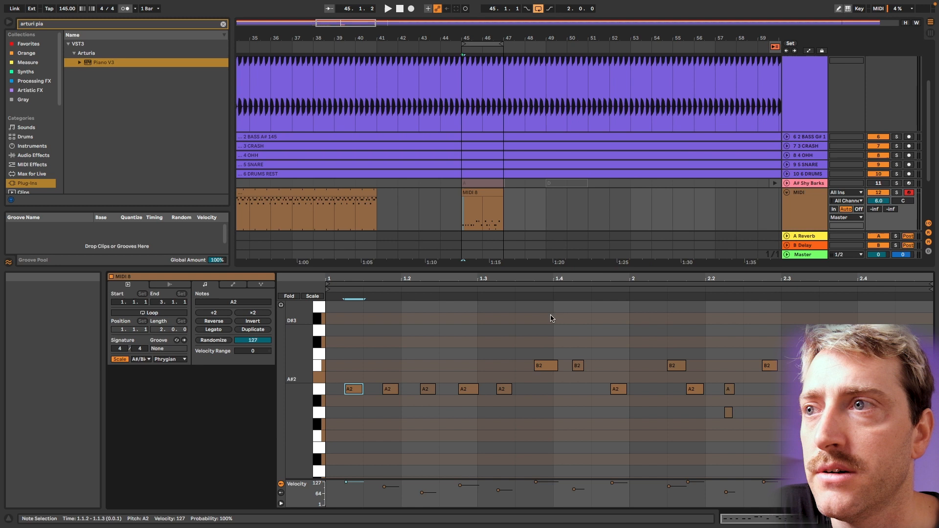
- Switch the note editor to the Narrow adaptive grid and check how its divisions follow the zoom level
right_click(528, 344)
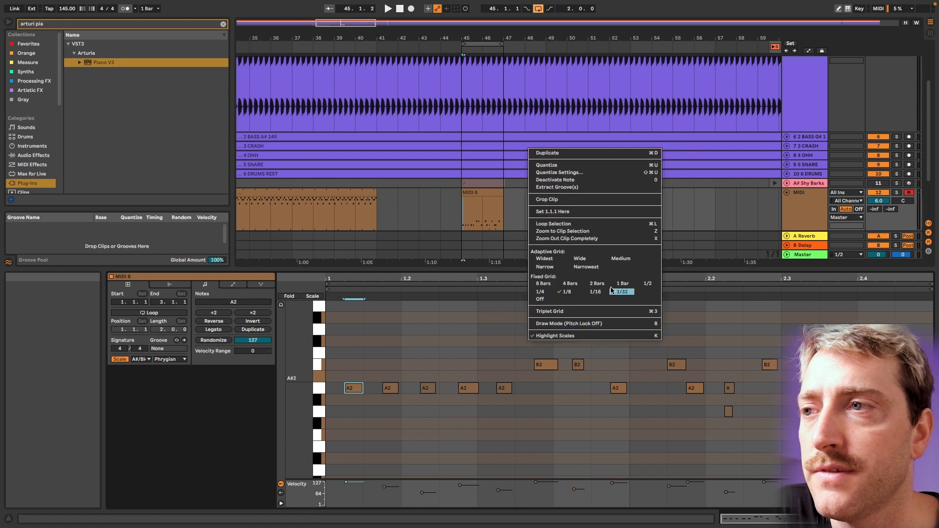
click(551, 268)
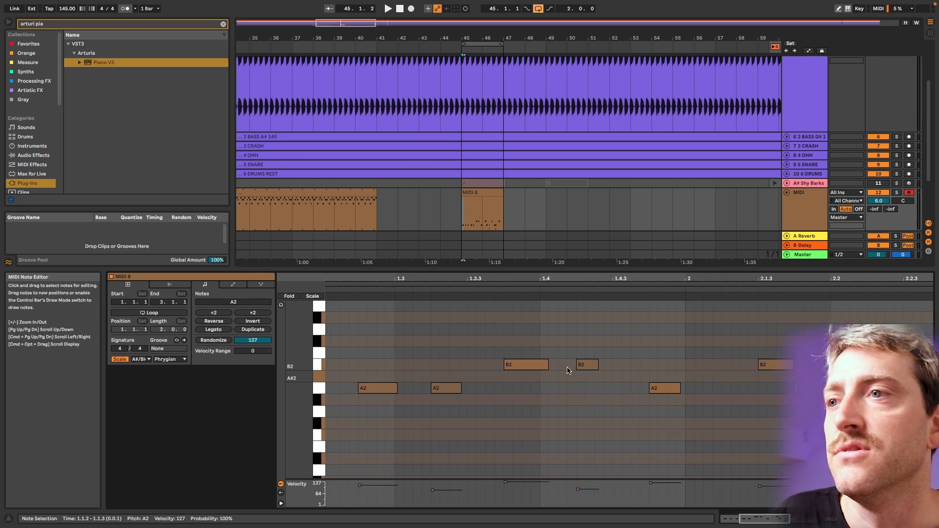
scroll(553, 378, up, 10)
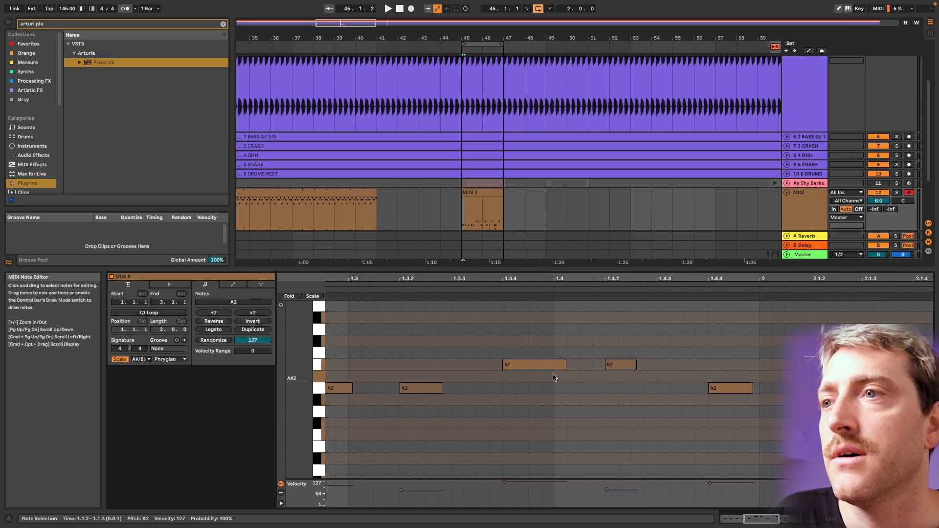
- Switch the note editor from the adaptive grid to a fixed grid and compare its divisions at different zoom levels
scroll(554, 378, down, 10)
scroll(553, 378, up, 10)
scroll(553, 378, up, 2)
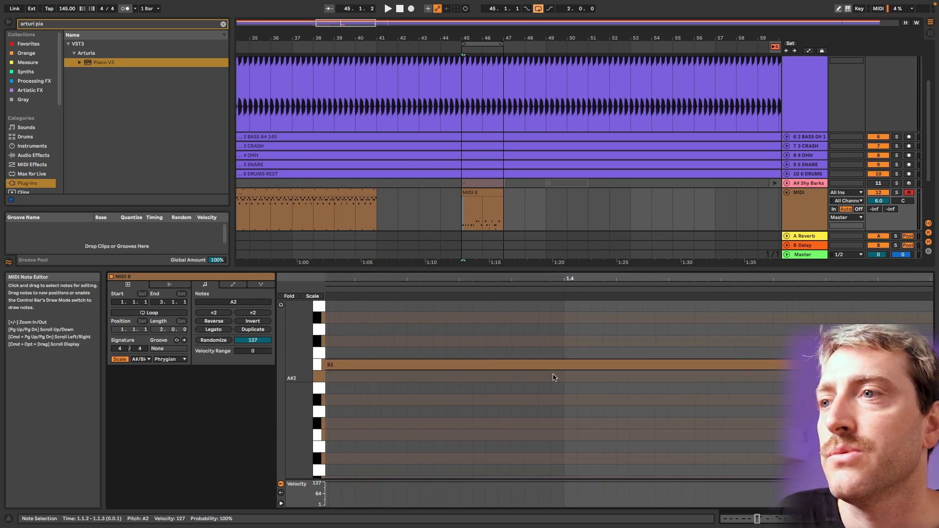
scroll(587, 334, down, 5)
right_click(587, 335)
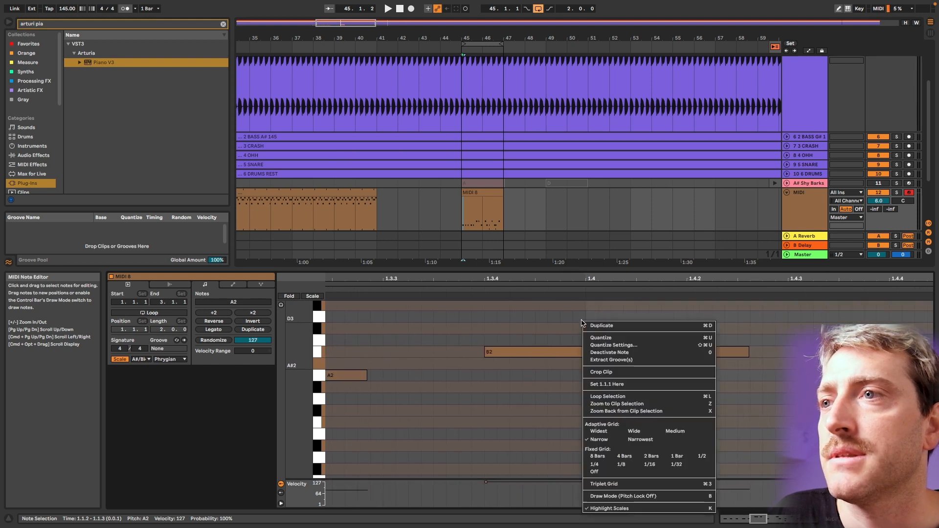
click(621, 464)
scroll(526, 355, up, 5)
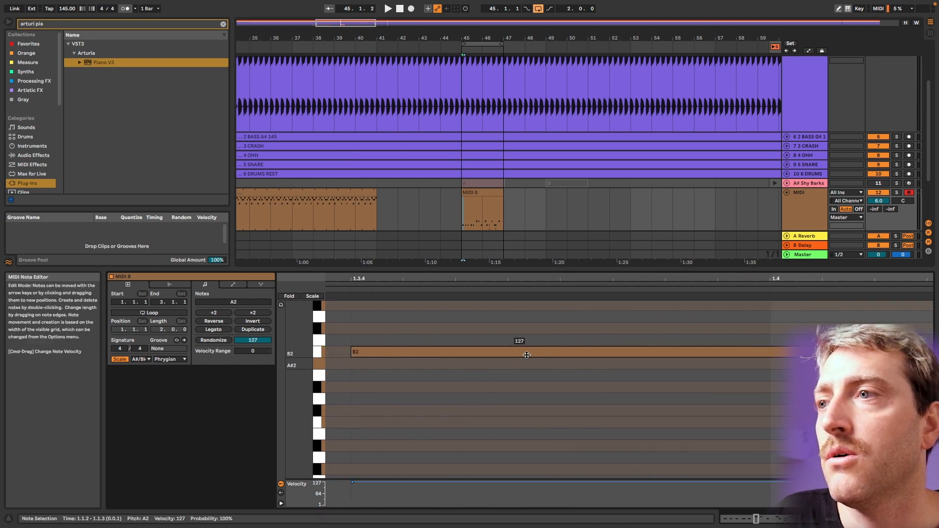
scroll(527, 354, down, 8)
scroll(527, 354, down, 3)
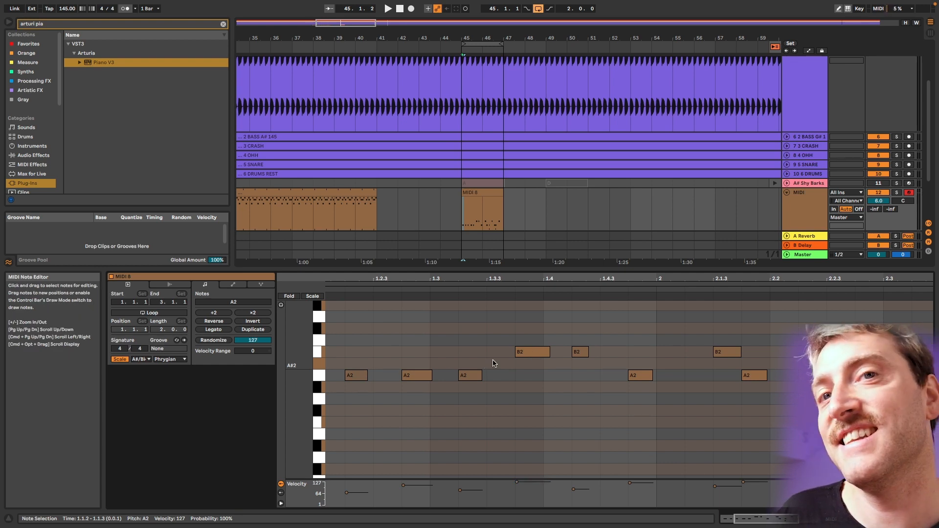
click(514, 324)
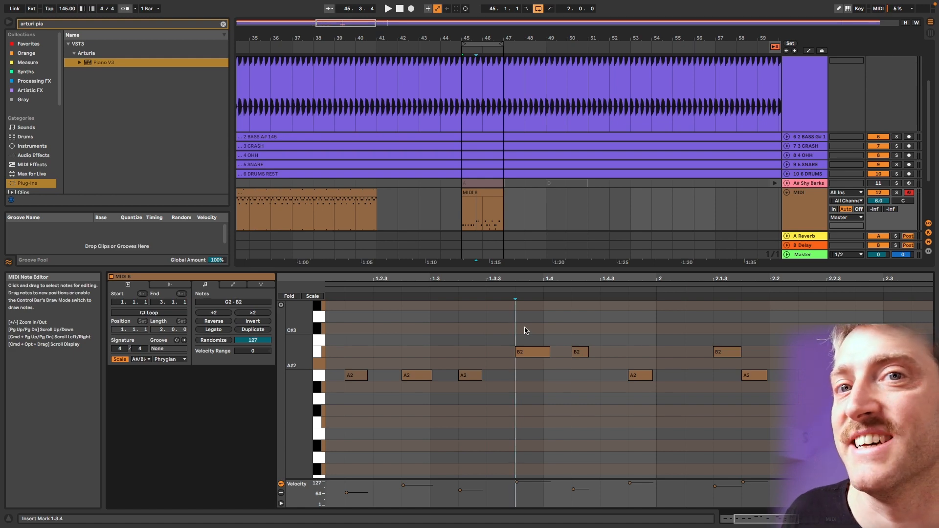
- Undo the recent changes to the MIDI 8 clip at bar 45 to restore the previous MIDI clip
click(482, 193)
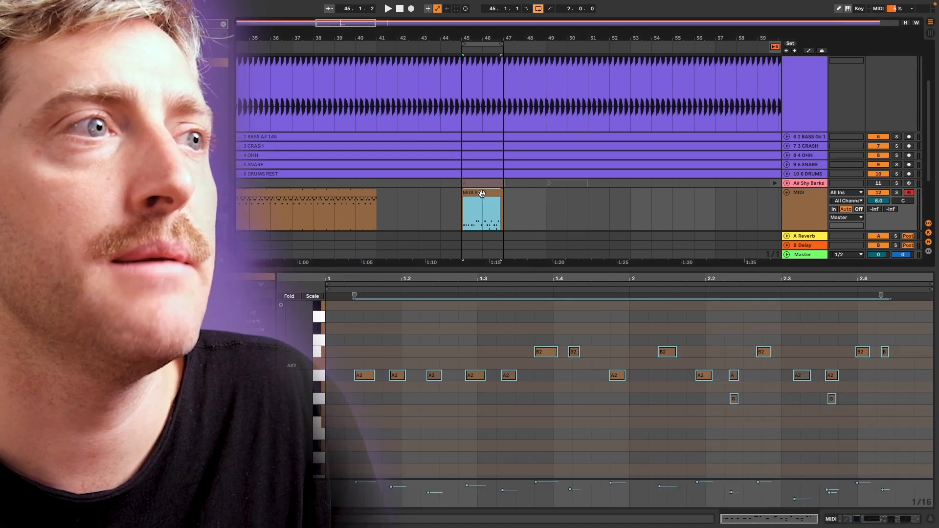
key(super+z)
key(super+z)
- Insert a new audio track below the MIDI track and rename the MIDI track as PIANO
key(super+t)
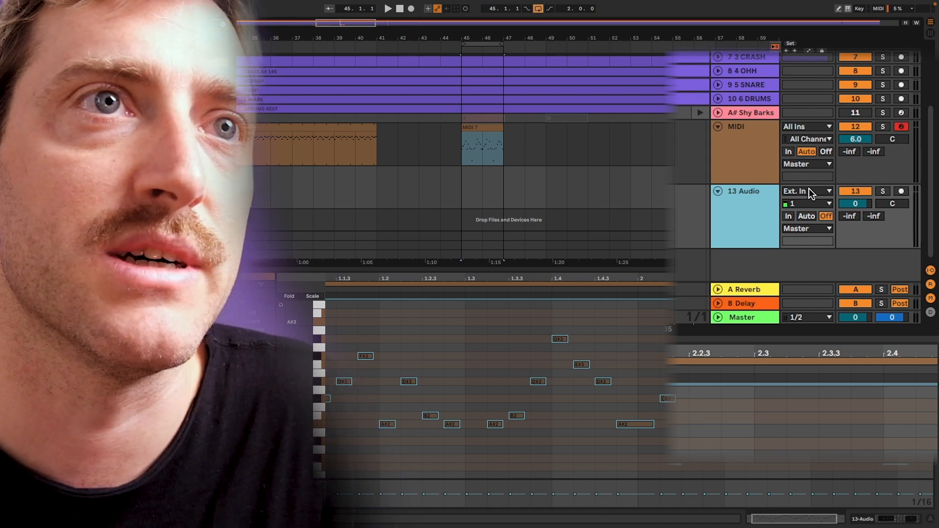
click(811, 191)
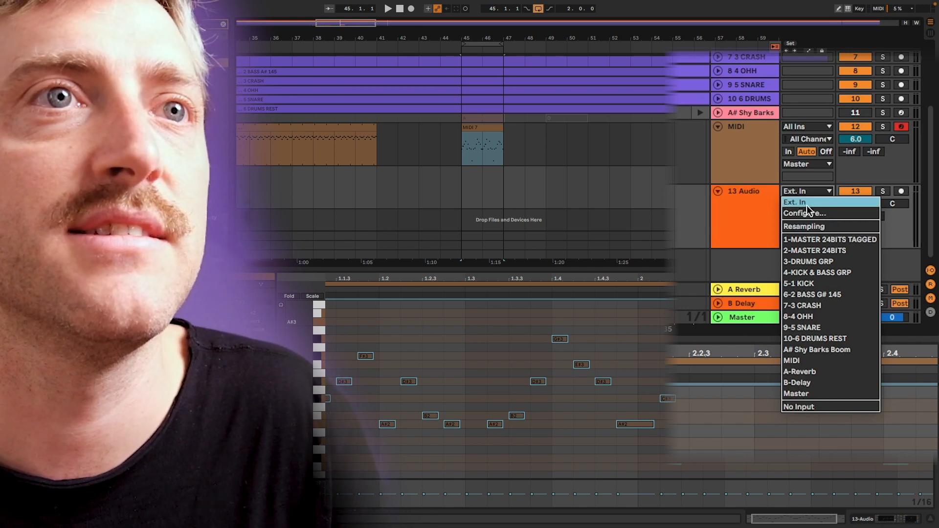
click(742, 138)
click(751, 142)
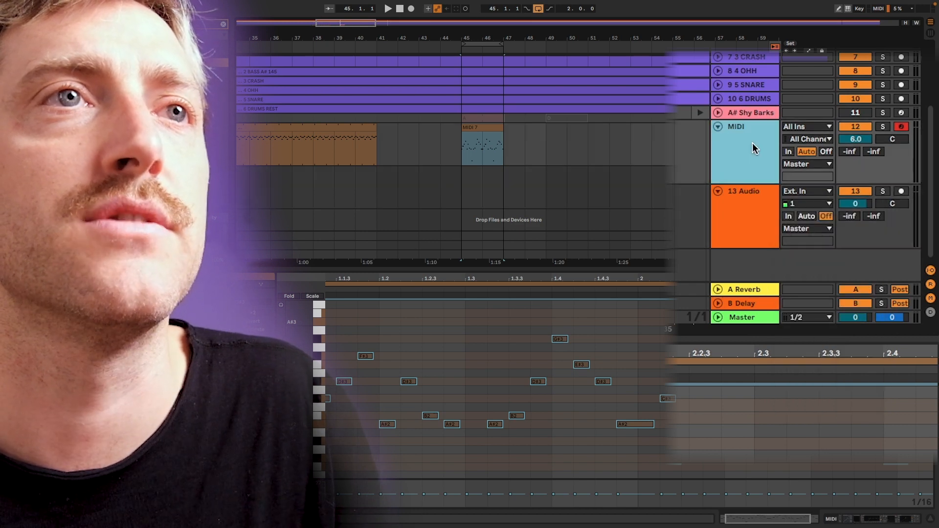
text(PIANO)
key(Return)
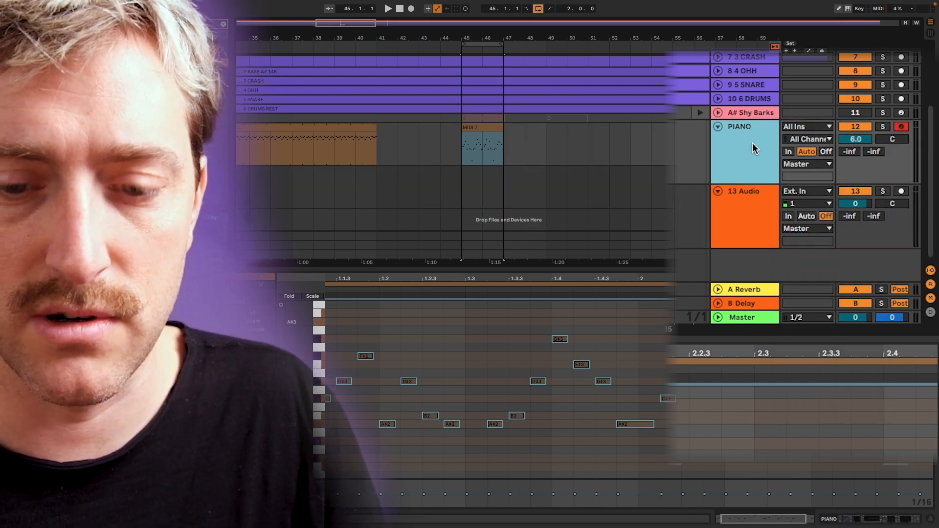
- Set the new audio track's input to PIANO with Post Mixer as the tap point
click(802, 191)
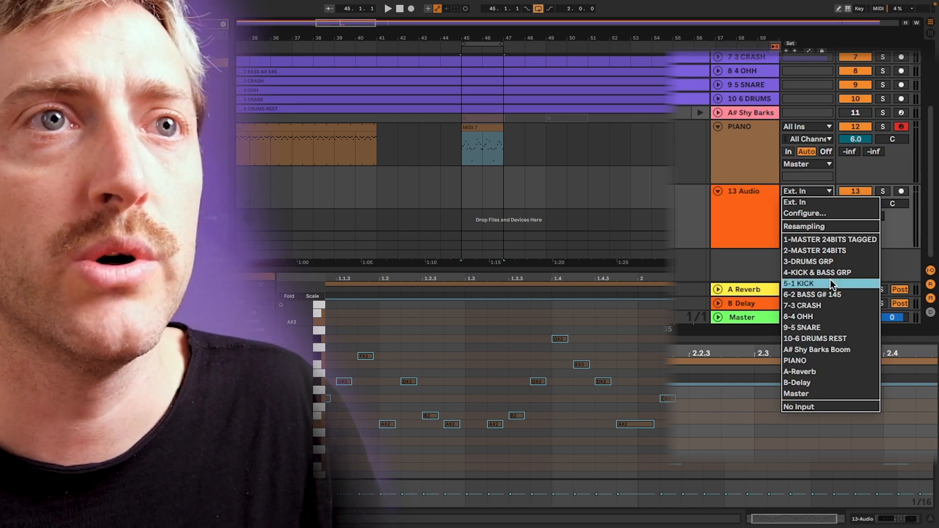
key(p)
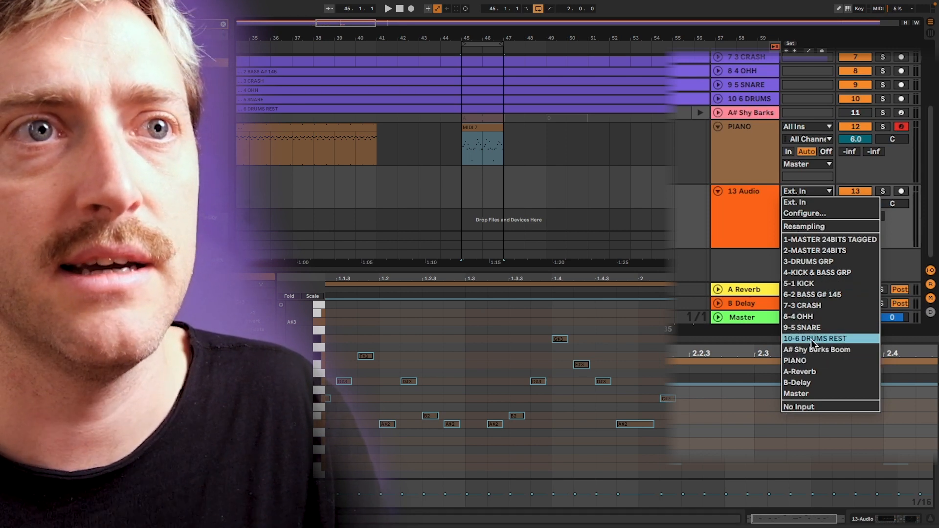
click(810, 361)
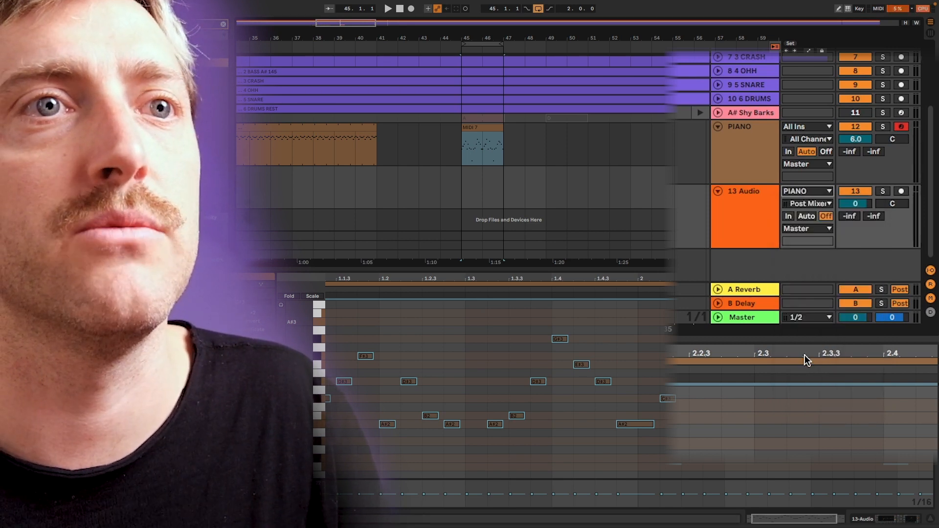
click(800, 203)
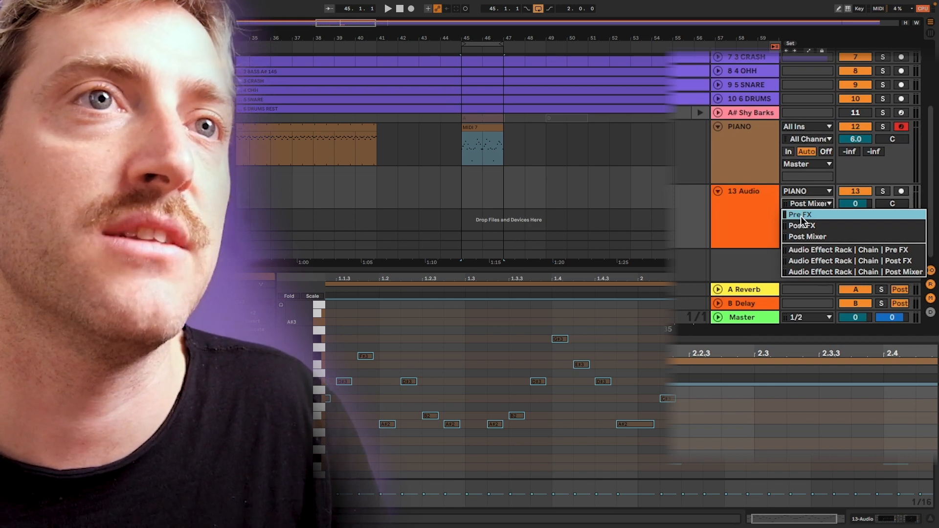
click(806, 234)
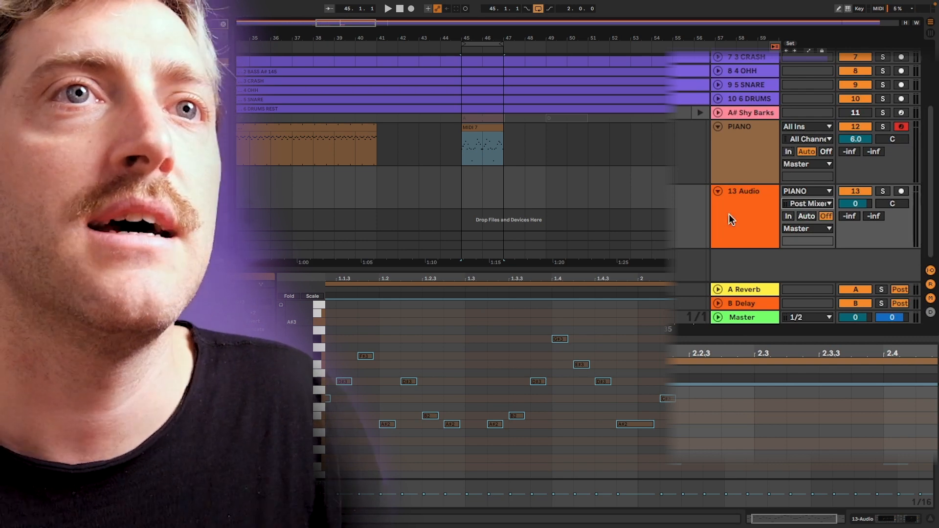
- Arm the audio track, record the piano from bar 45 to bar 47, and open the recorded clip
click(729, 215)
click(901, 190)
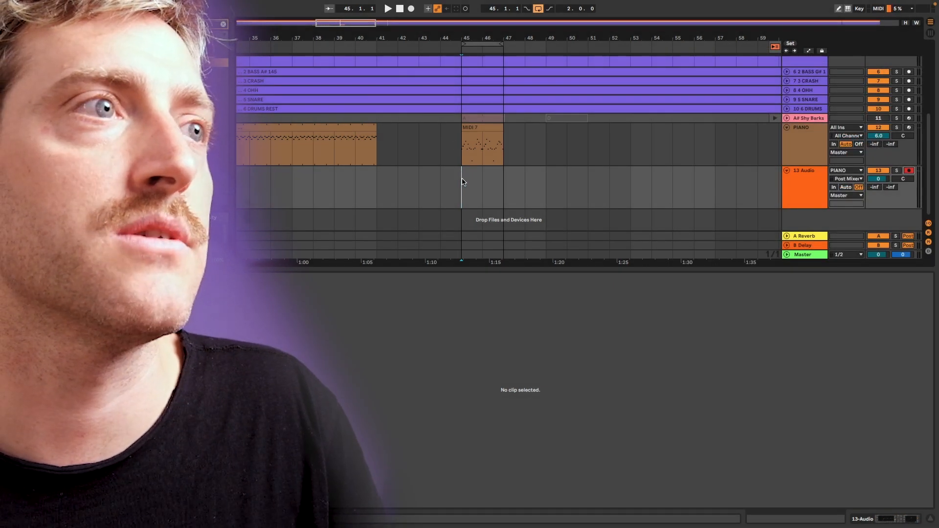
scroll(462, 181, up, 5)
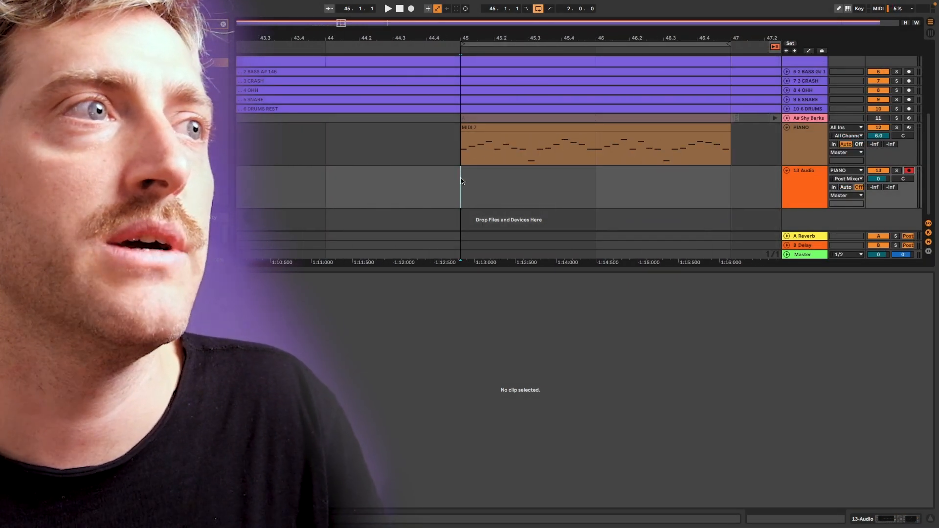
key(F9)
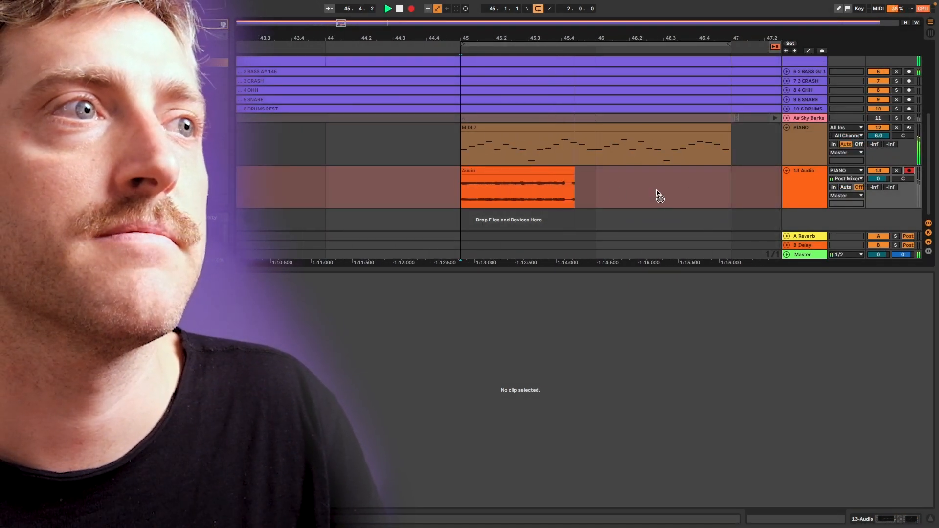
key(F9)
click(715, 181)
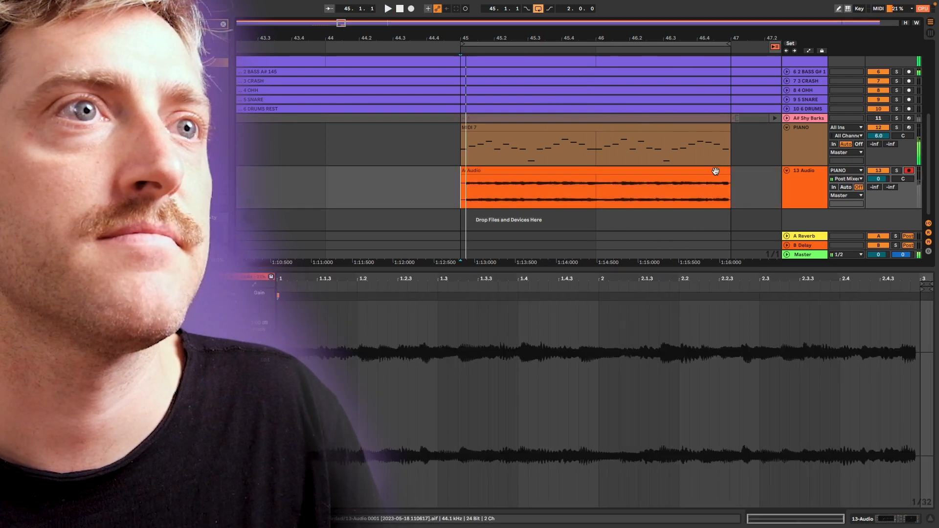
- Quantize the whole recorded audio clip to 1/16 with an amount of 100%
drag(432, 321, 678, 323)
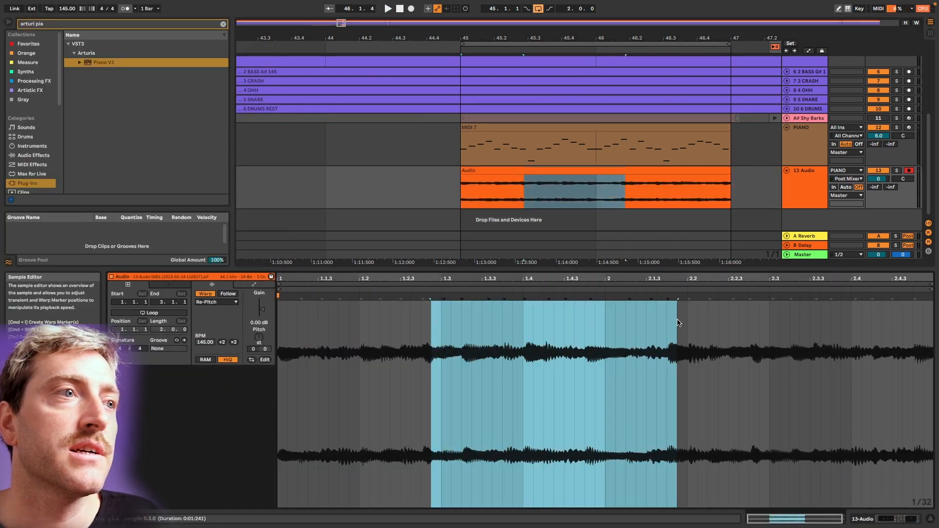
click(606, 322)
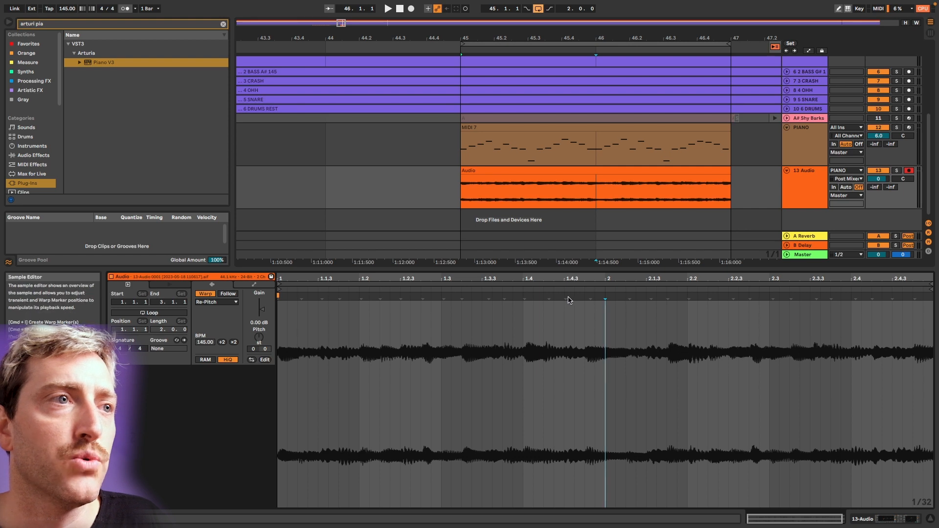
key(super+a)
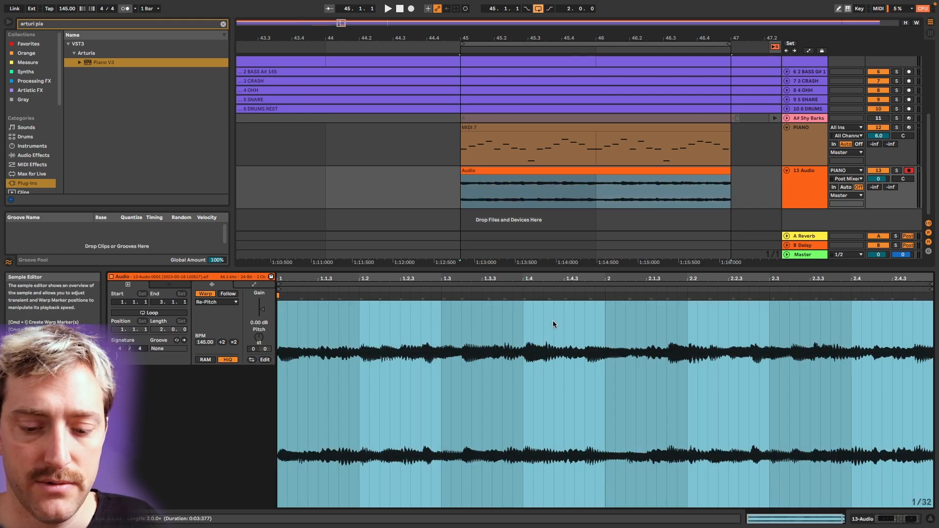
key(super+shift+u)
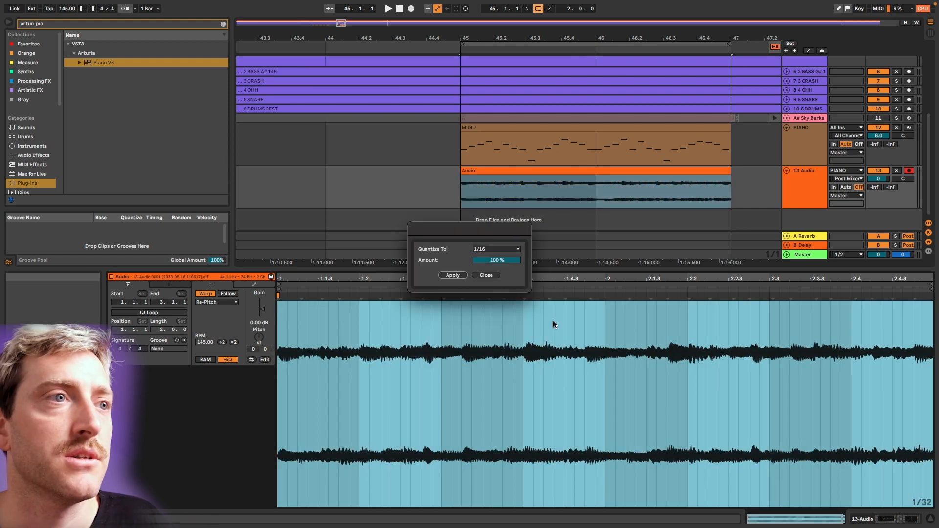
click(452, 275)
- Examine the warp markers along the quantized audio clip, and undo the quantization
drag(525, 305, 518, 354)
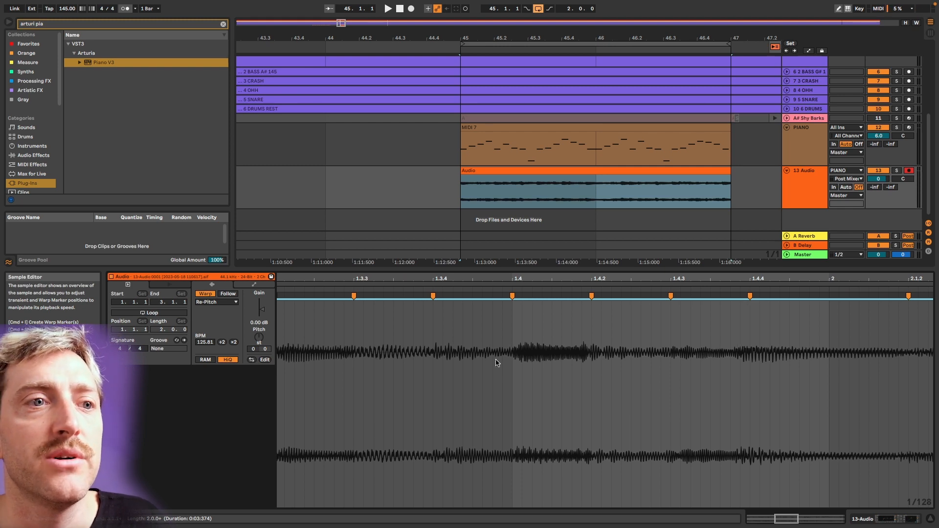
drag(512, 325, 512, 284)
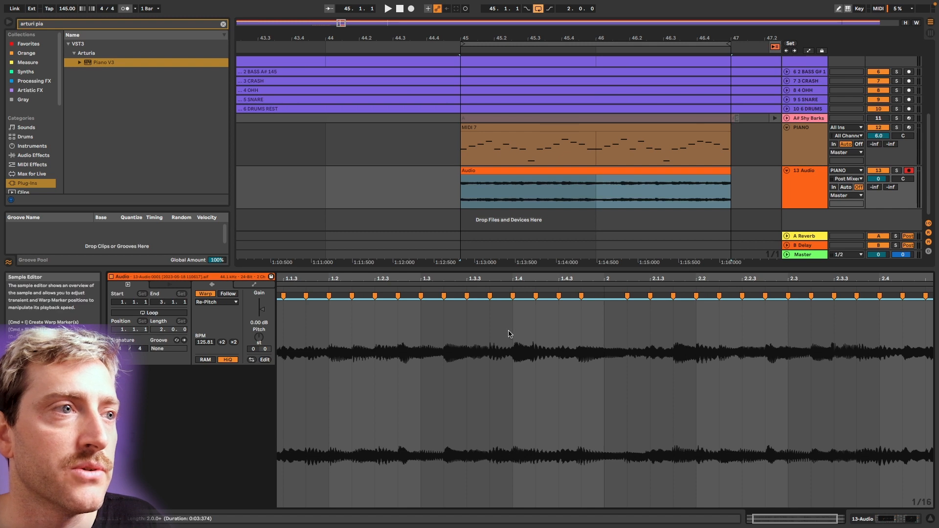
scroll(392, 336, left, 3)
click(416, 329)
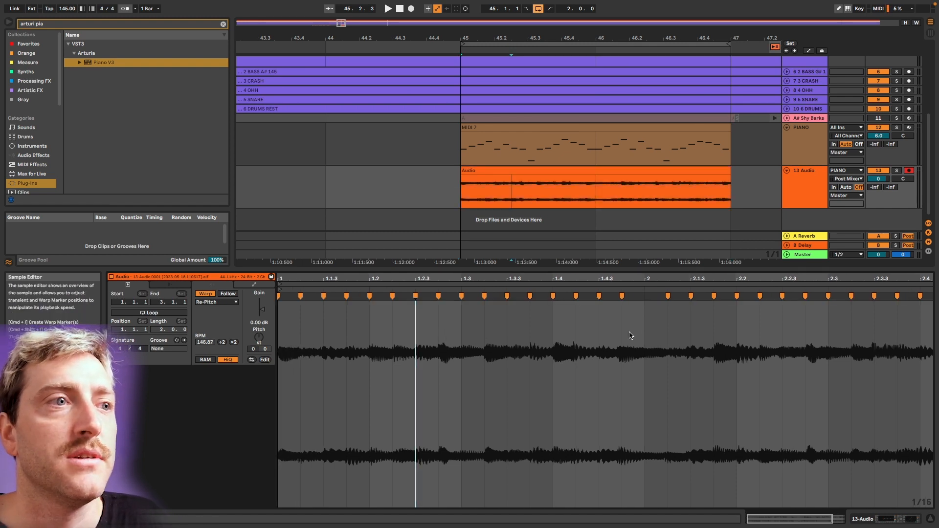
click(586, 326)
key(super+z)
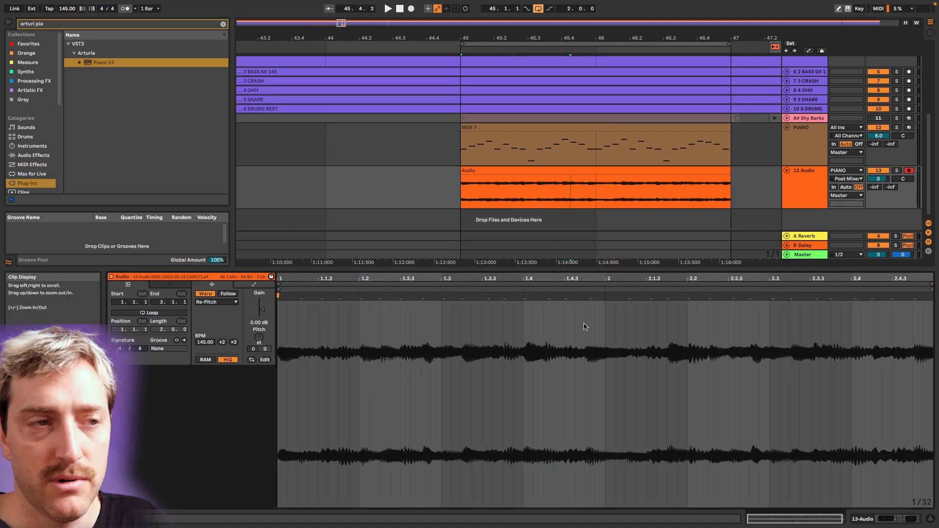
- Review the available warp modes for the audio clip and keep it on Re-Pitch
click(589, 296)
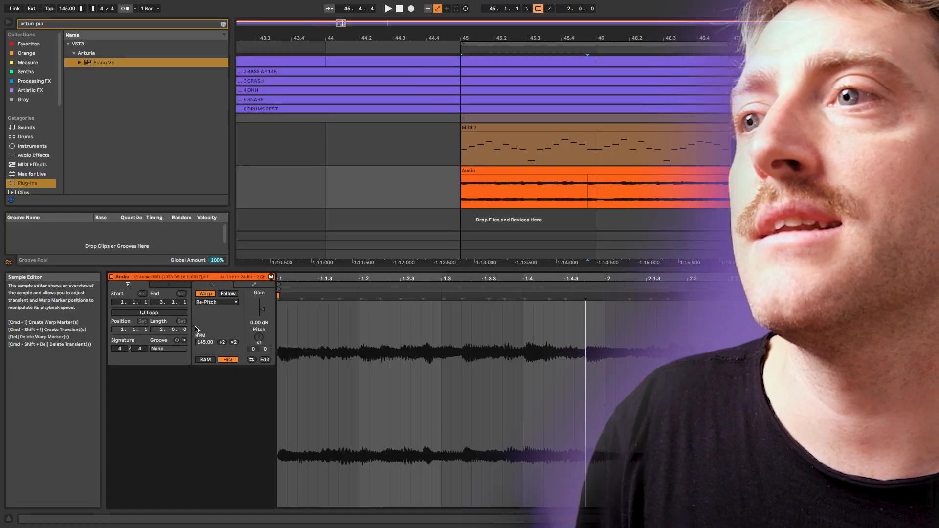
click(210, 302)
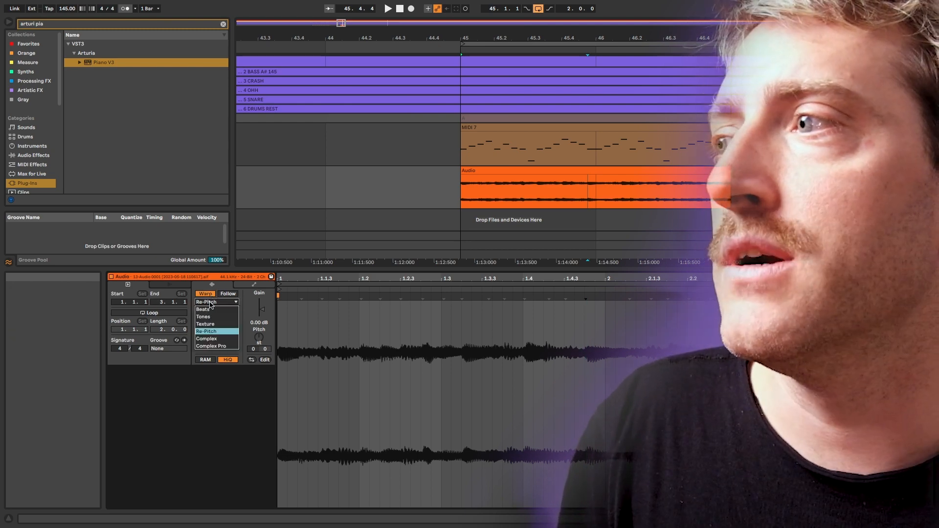
click(210, 303)
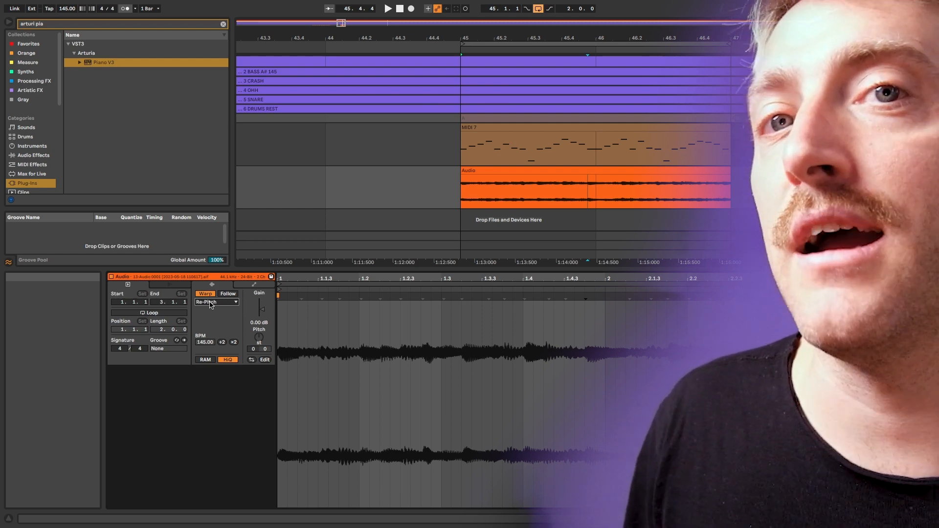
click(210, 302)
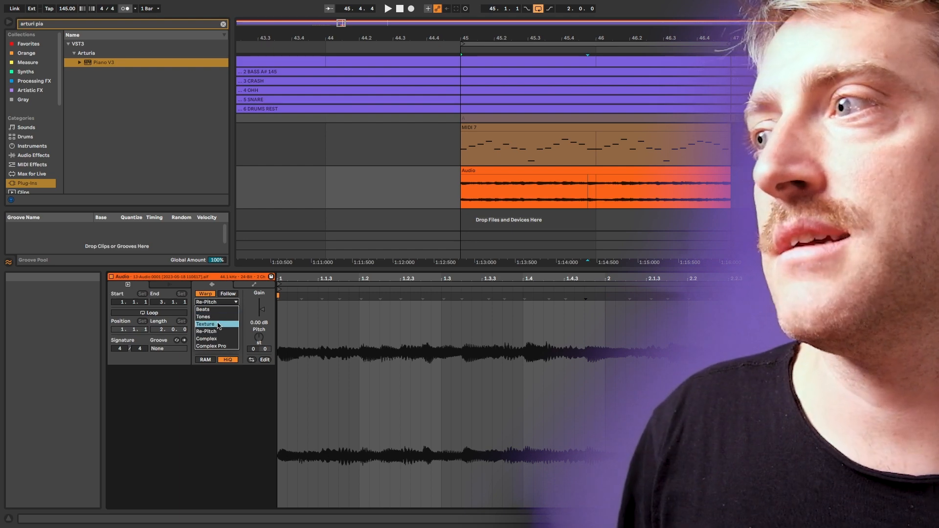
click(229, 303)
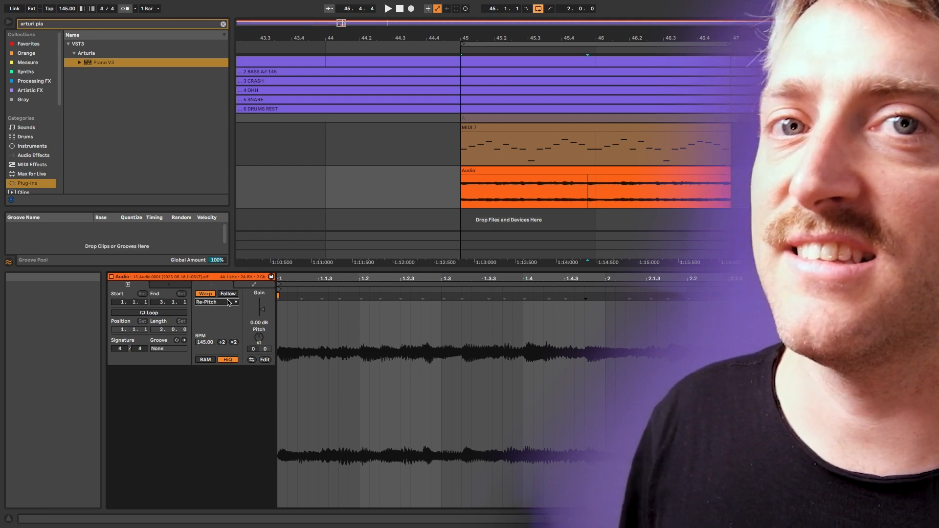
- Quantize the entire audio clip again and select it in the arrangement
click(425, 337)
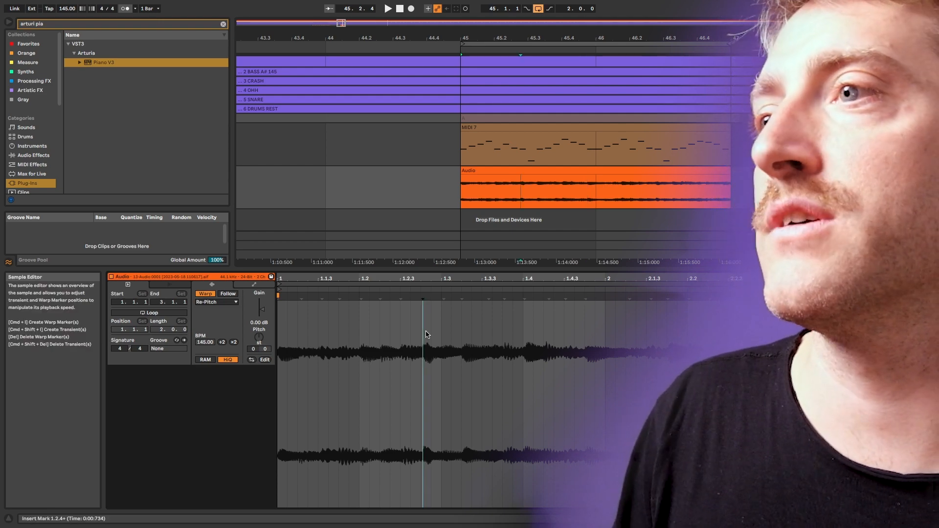
key(super+a)
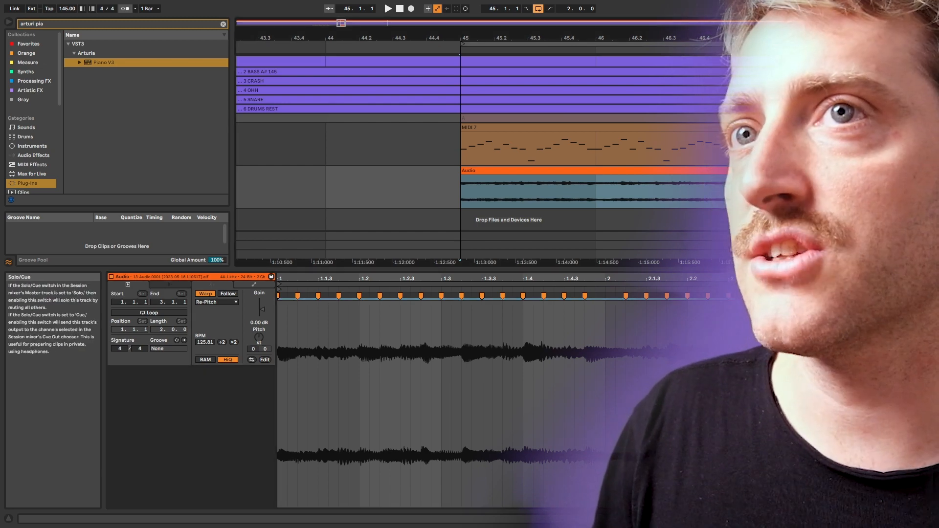
click(574, 168)
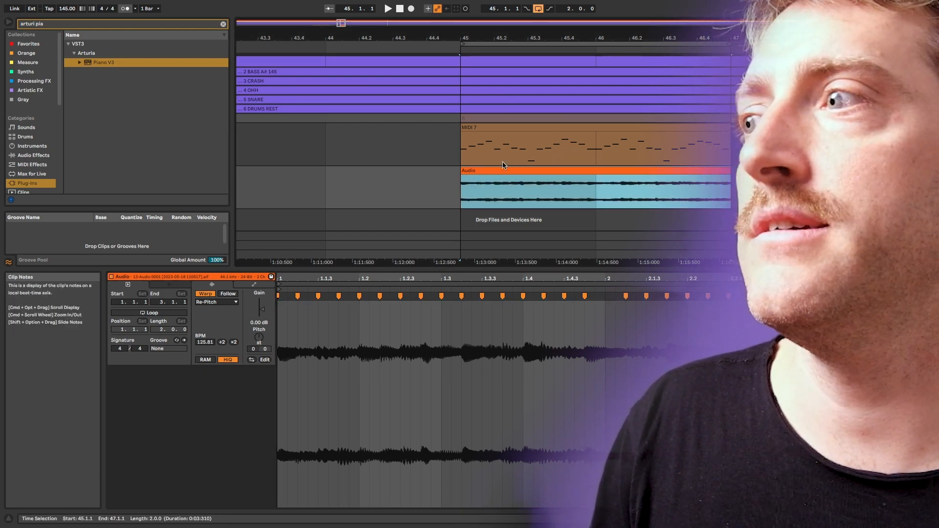
- Play back the quantized audio clip and set its warp mode to Complex
key(space)
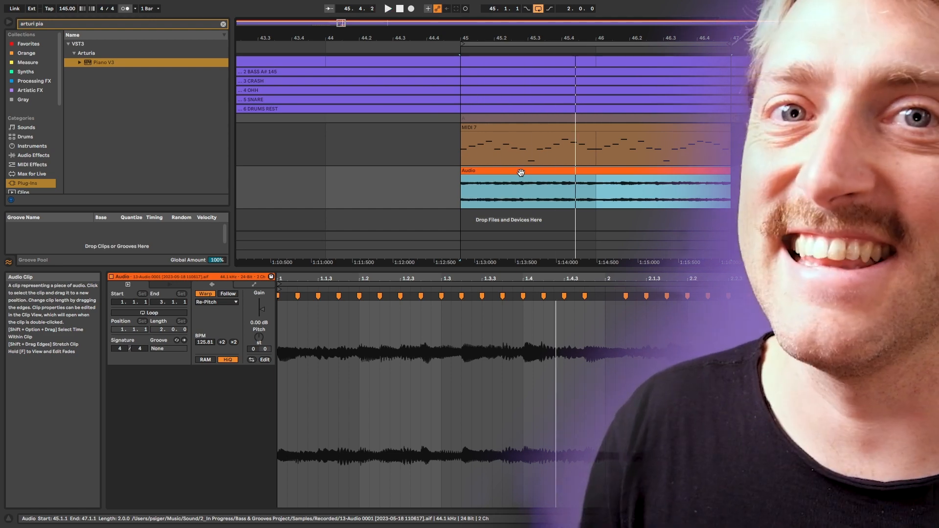
click(217, 302)
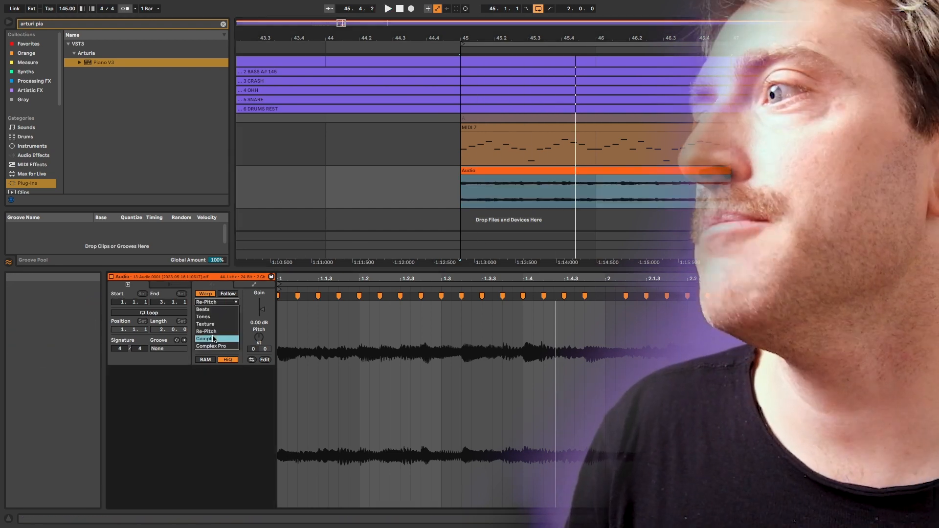
click(215, 335)
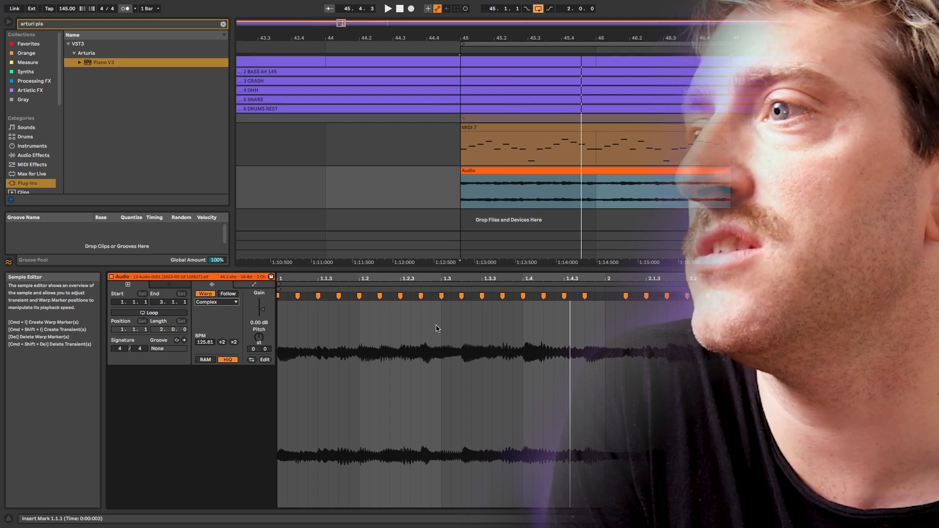
- Inspect several points along the Complex-warped waveform, select 1.4.1 to 1.4.2, and undo the warp mode change and quantization
click(550, 318)
click(523, 327)
click(390, 332)
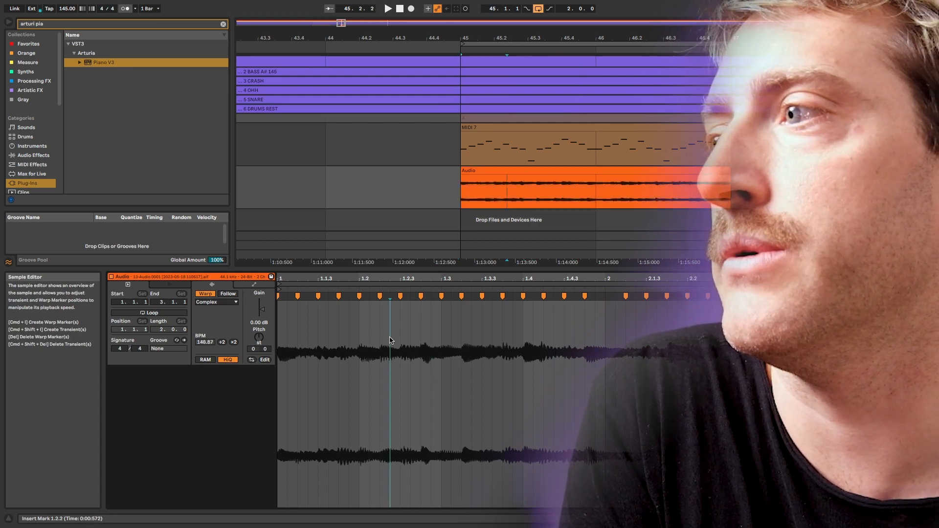
drag(523, 320, 541, 320)
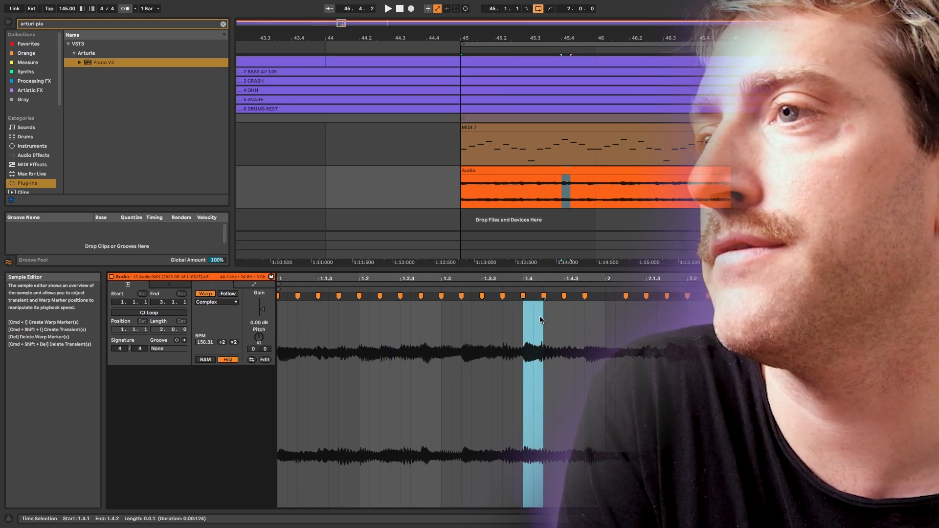
click(584, 327)
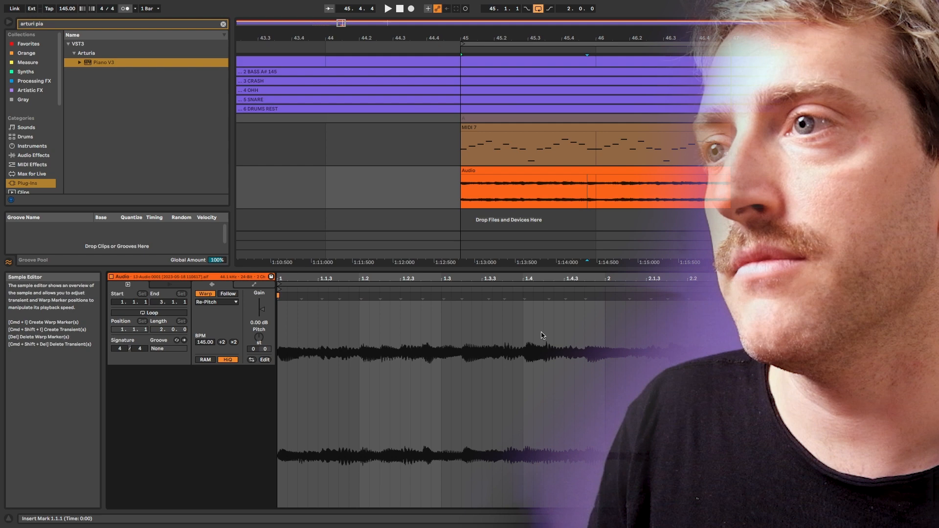
- Try changing the audio clip's segment BPM to 139.24, and undo the tempo changes
click(539, 335)
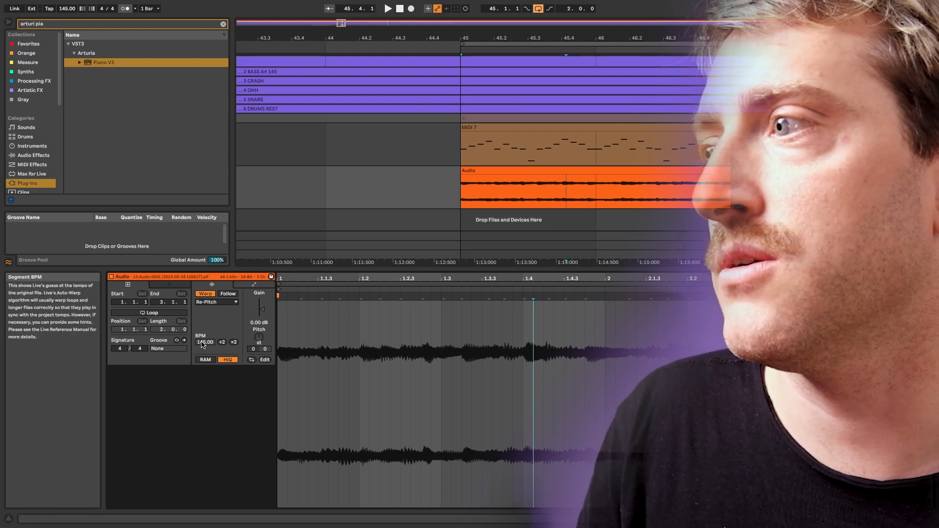
double_click(914, 297)
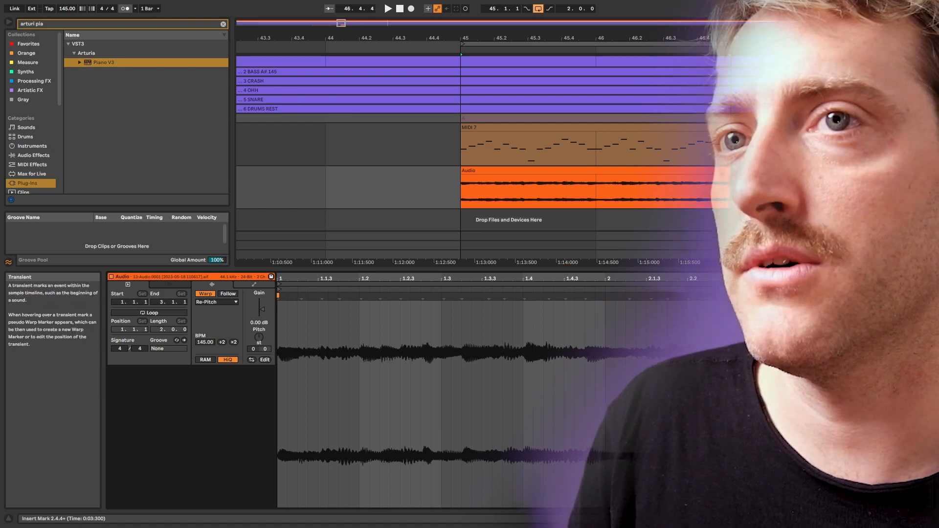
drag(915, 297, 918, 304)
mouse_move(205, 342)
mouse_down()
mouse_move(205, 333)
mouse_move(205, 349)
mouse_up()
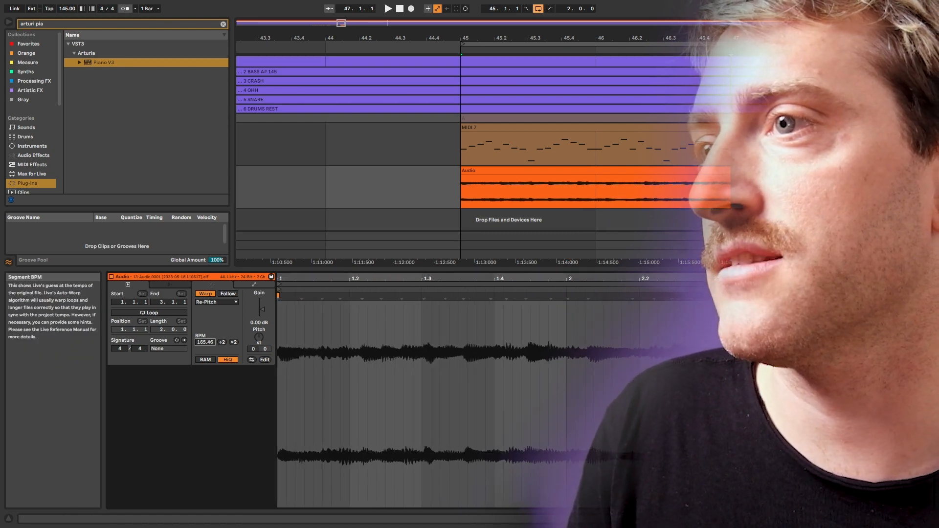
click(413, 344)
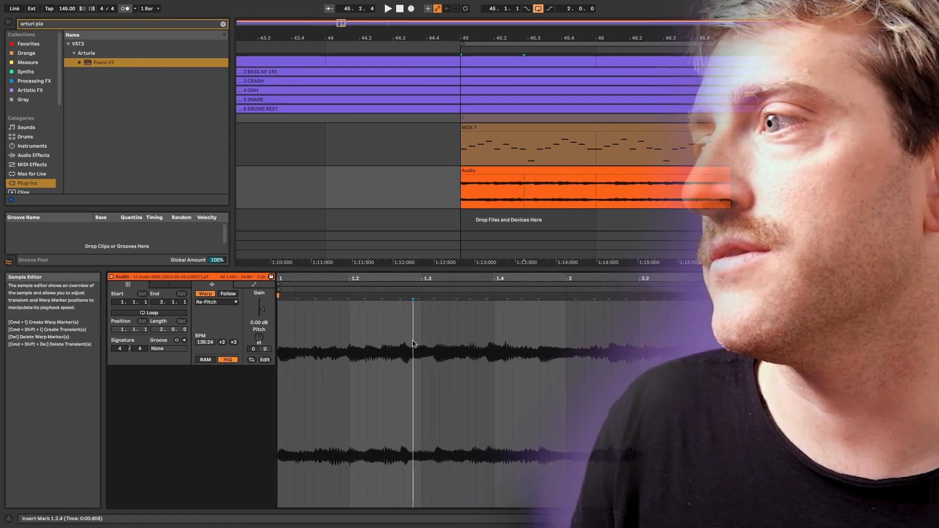
key(super+z)
key(super+z)
key(super+z)
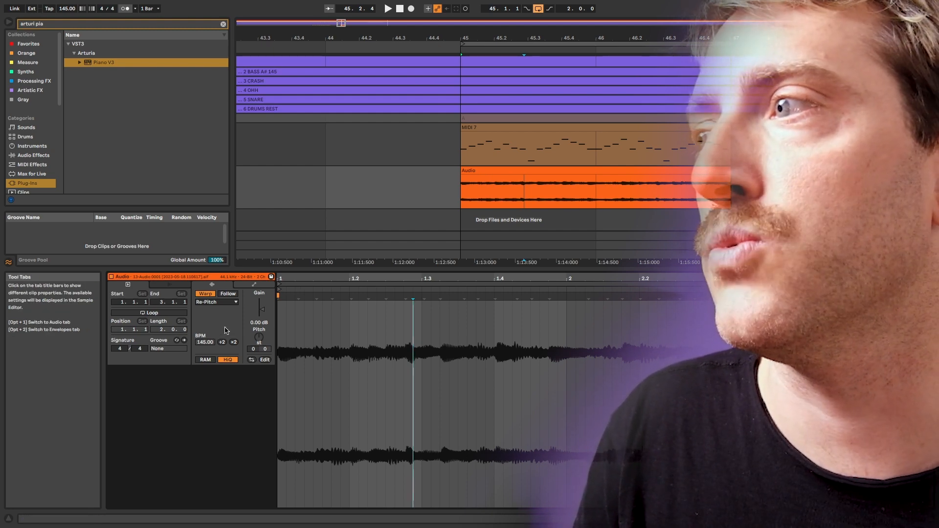
- Raise the audio clip's gain to 3.13 dB, then try a different pitch and reset it to 0 semitones
mouse_move(262, 309)
mouse_down()
mouse_move(262, 319)
mouse_move(262, 301)
mouse_up()
drag(259, 337, 258, 347)
key(Delete)
- Set the audio clip's warp mode to Complex and transpose its pitch up to +18 semitones and back down
click(219, 302)
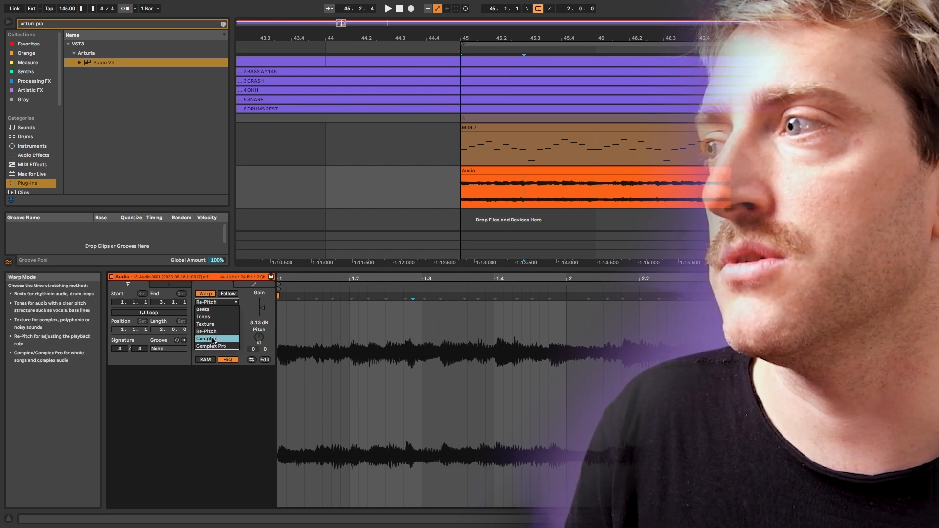
click(214, 338)
drag(259, 338, 259, 326)
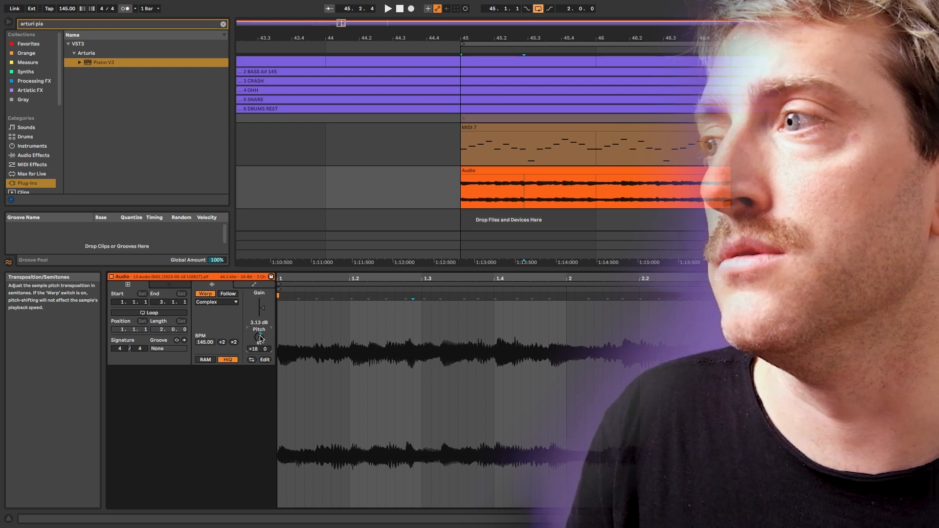
drag(261, 337, 260, 381)
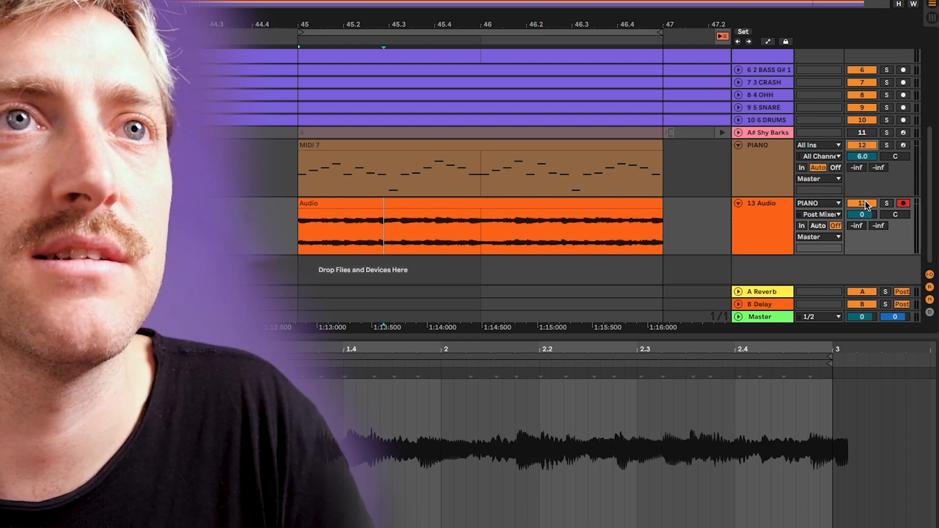
- Select the piano MIDI clip, play the arrangement, and switch the 13 Audio track off and on again
click(462, 152)
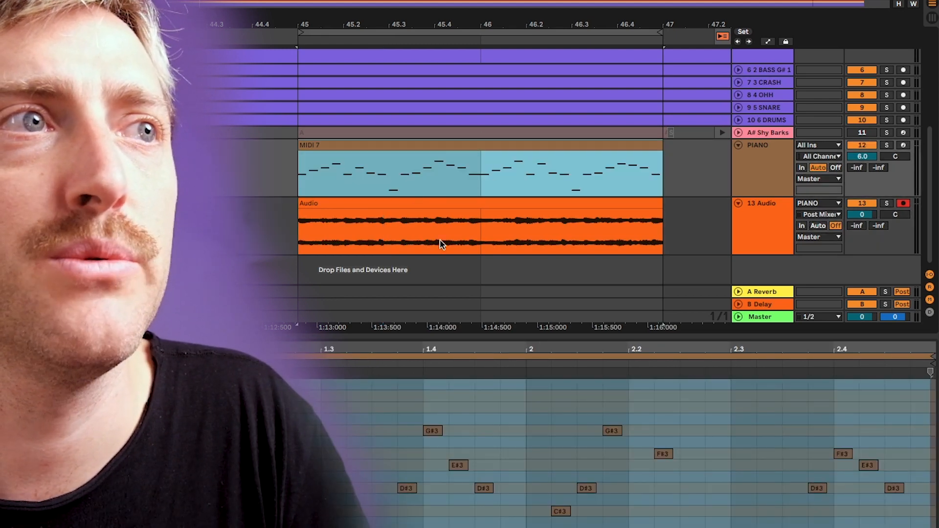
key(space)
key(space)
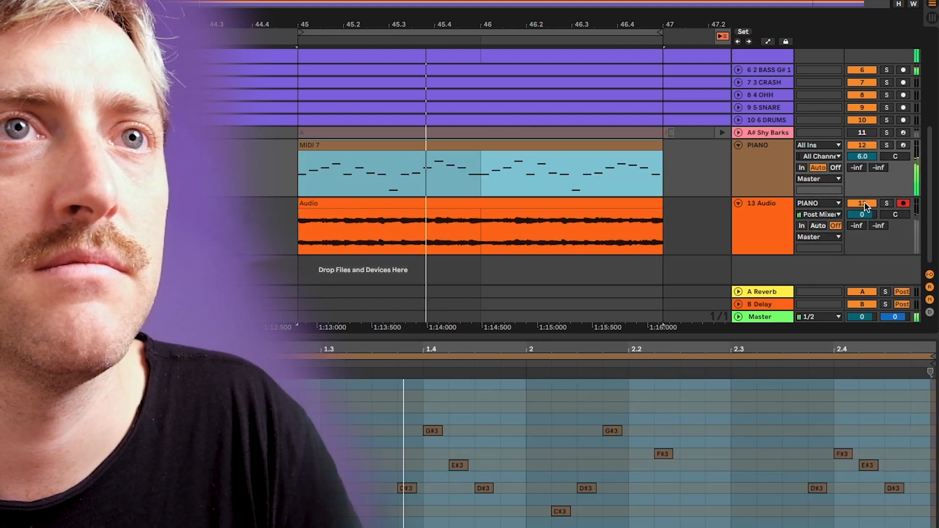
click(865, 203)
key(space)
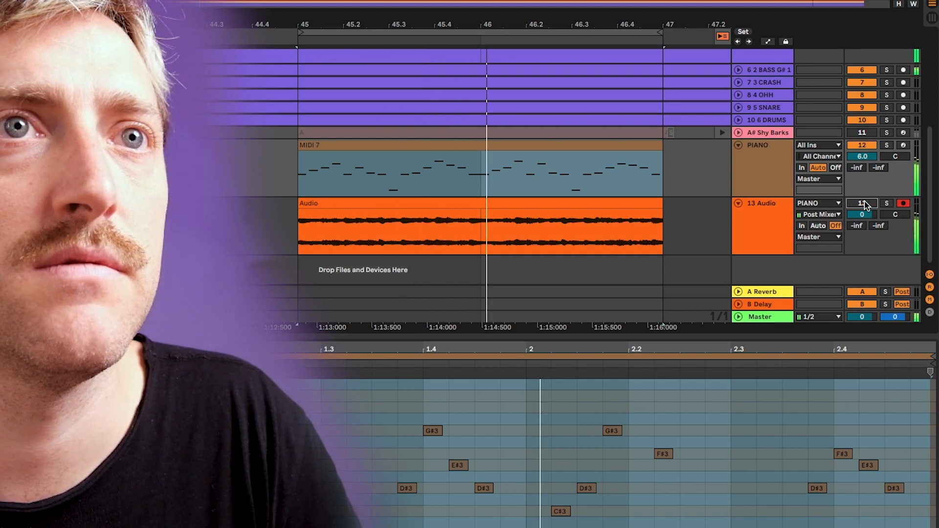
click(865, 203)
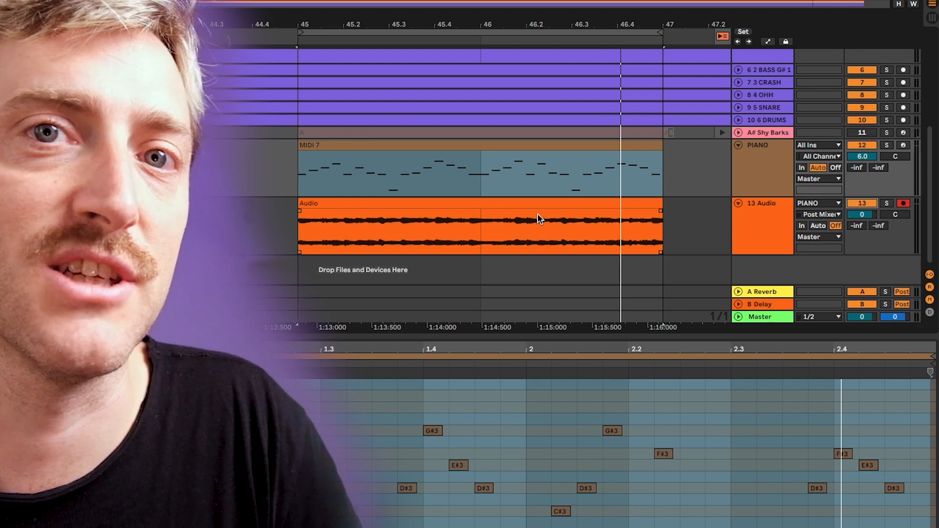
- Try trimming the start of the audio clip, restore its two-bar length, and deactivate the 13 Audio track
click(545, 204)
drag(300, 203, 353, 204)
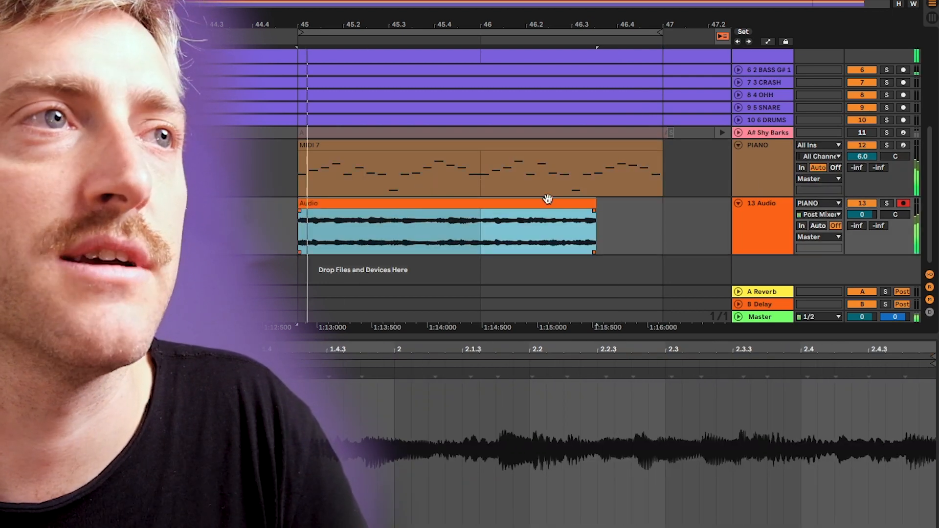
click(862, 204)
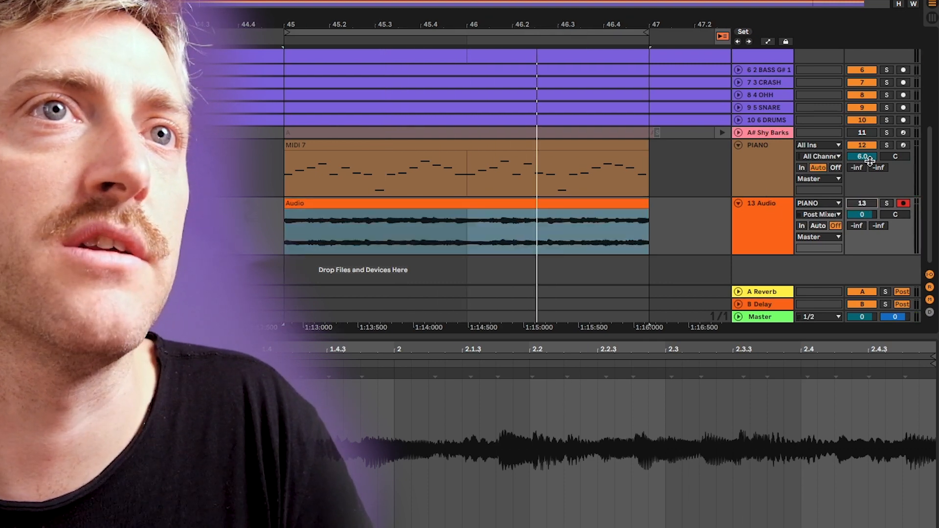
- Lower and raise the PIANO track's volume during playback, leave it at 3.8 dB, and briefly solo the track
drag(870, 162, 869, 169)
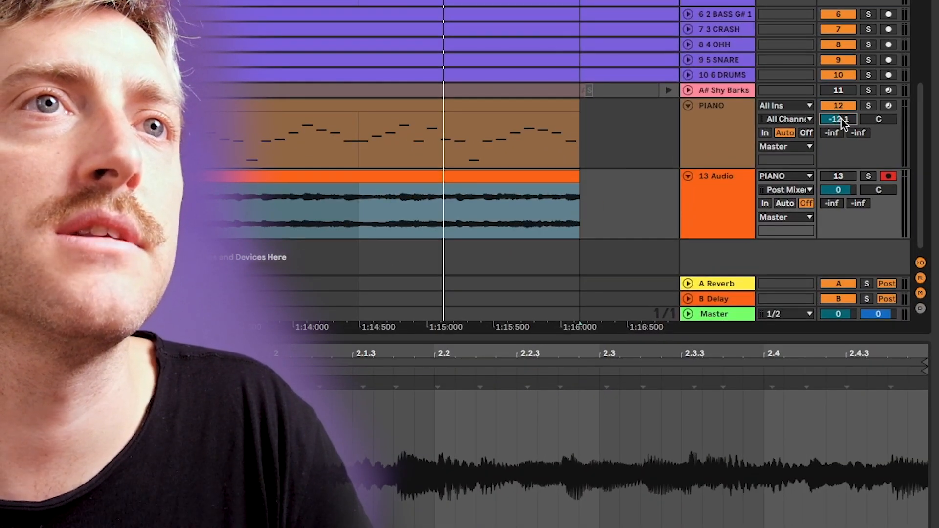
key(space)
drag(842, 120, 842, 73)
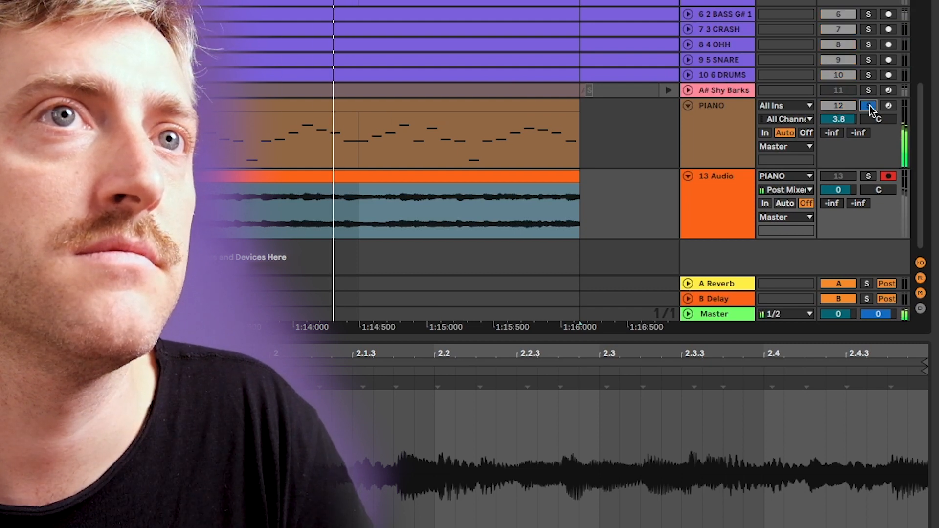
key(space)
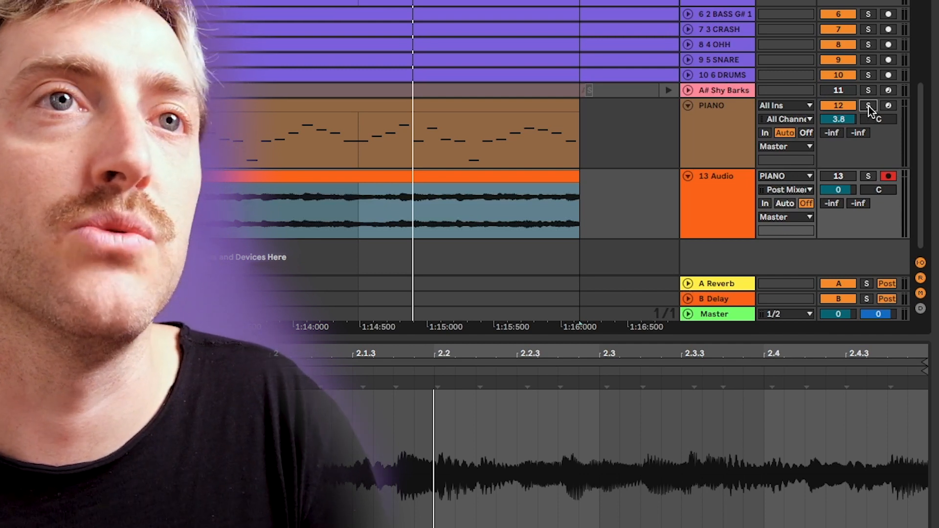
- Demonstrate record-arming the PIANO and 13 Audio tracks separately and together, leaving only PIANO armed
click(887, 106)
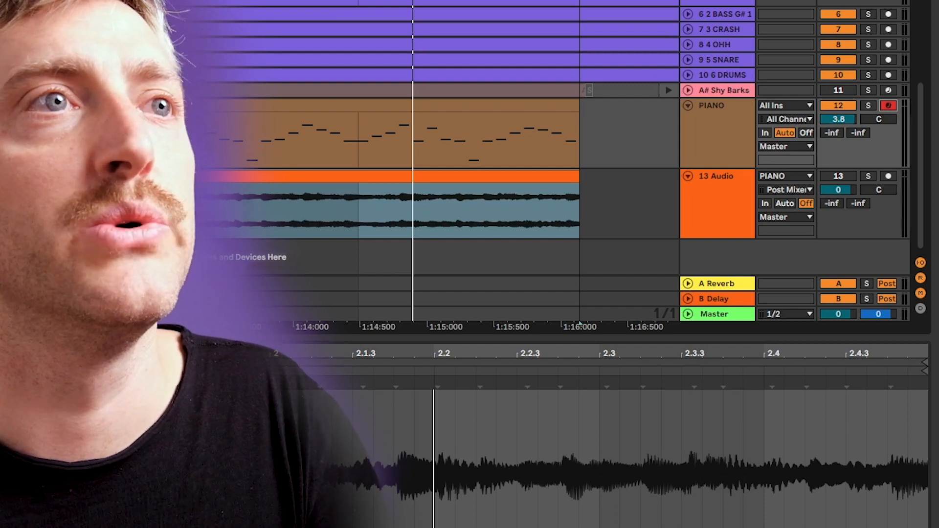
click(889, 177)
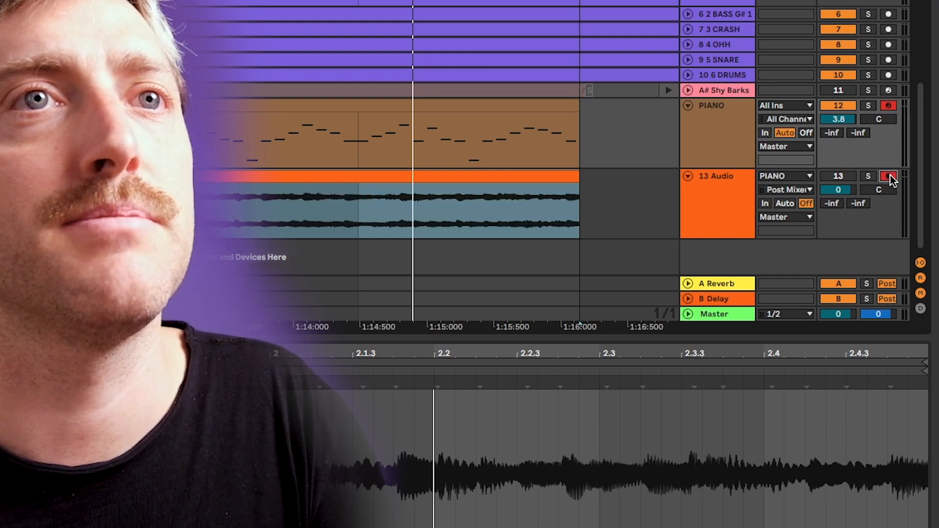
click(890, 175)
click(890, 174)
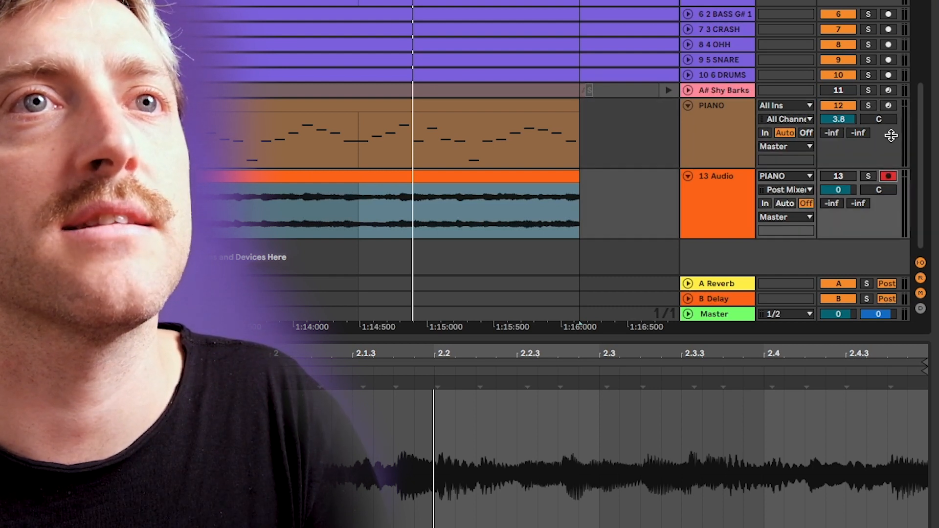
click(889, 105)
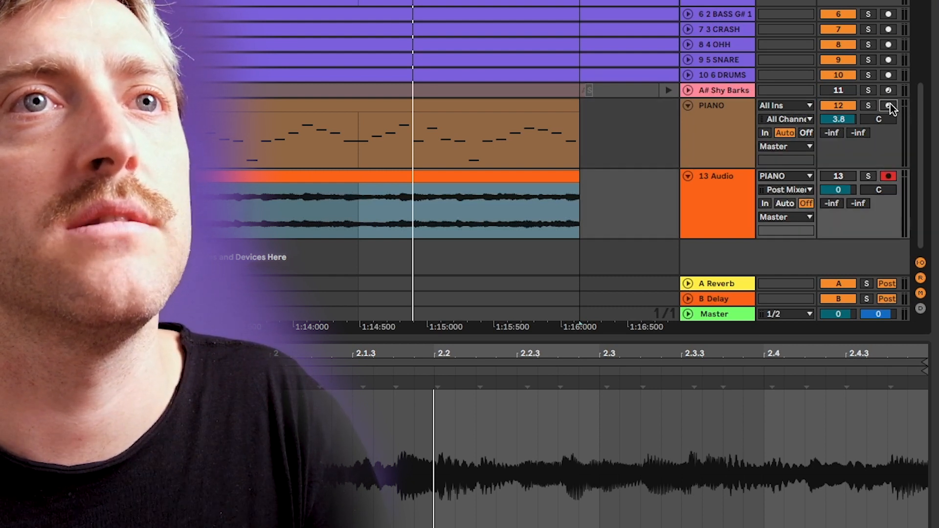
click(890, 176)
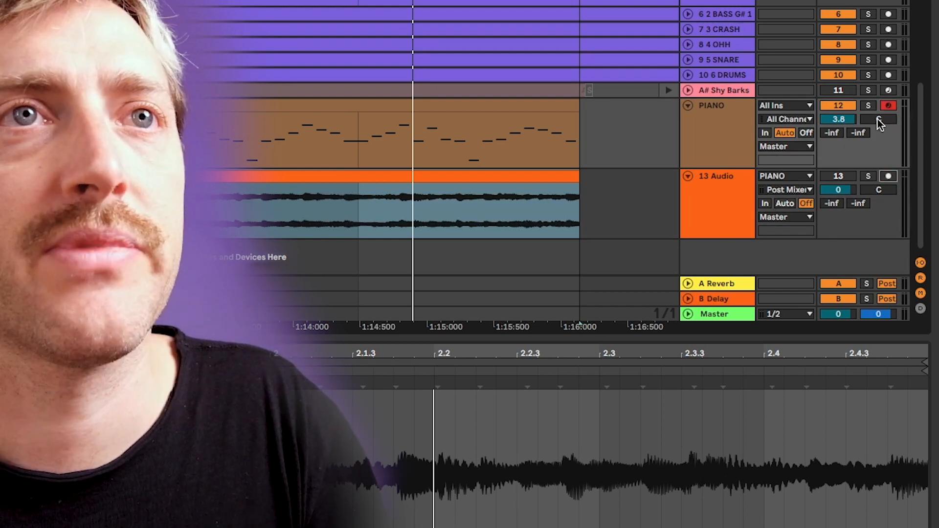
- Try panning the PIANO track to the right, reset it to center, and return from split stereo to regular stereo panning
drag(879, 119, 880, 89)
key(space)
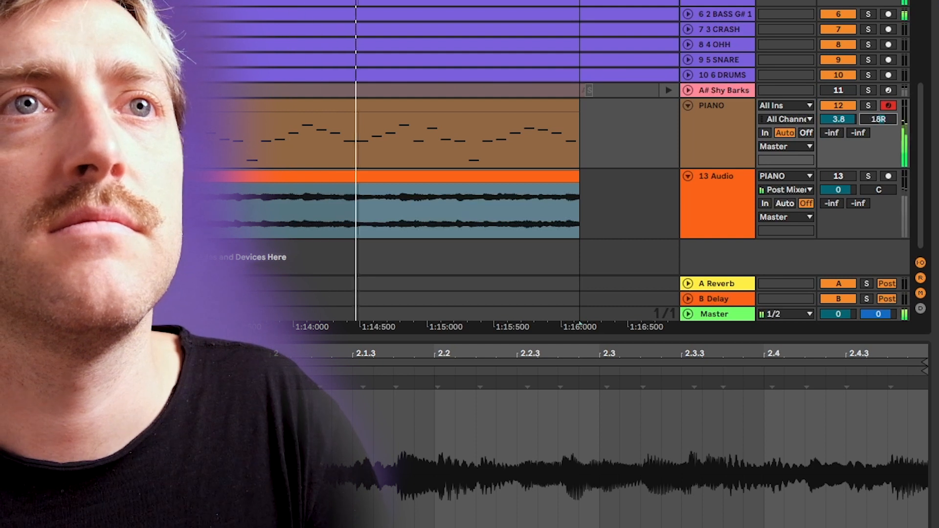
double_click(880, 120)
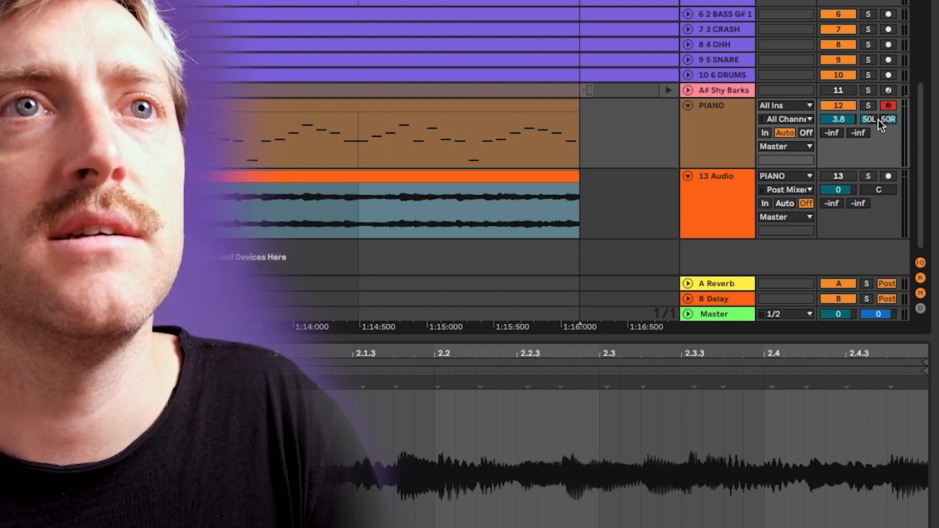
right_click(879, 119)
click(854, 128)
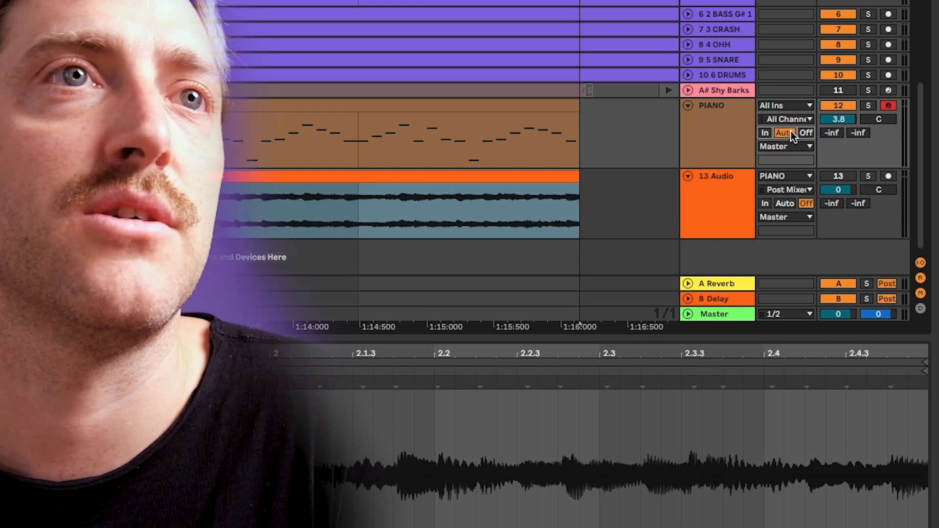
- Set the PIANO track's monitoring to Off, play its MIDI clip, and set monitoring back to Auto
click(806, 133)
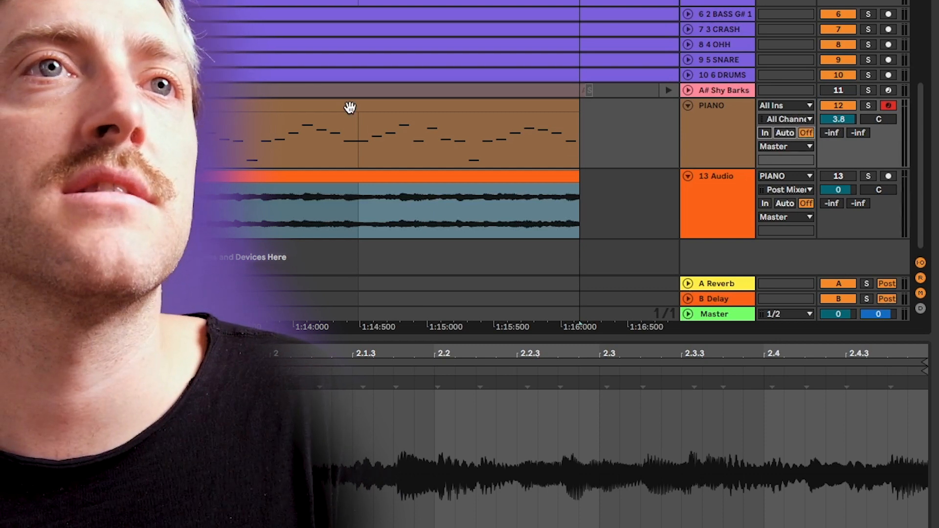
click(300, 107)
key(space)
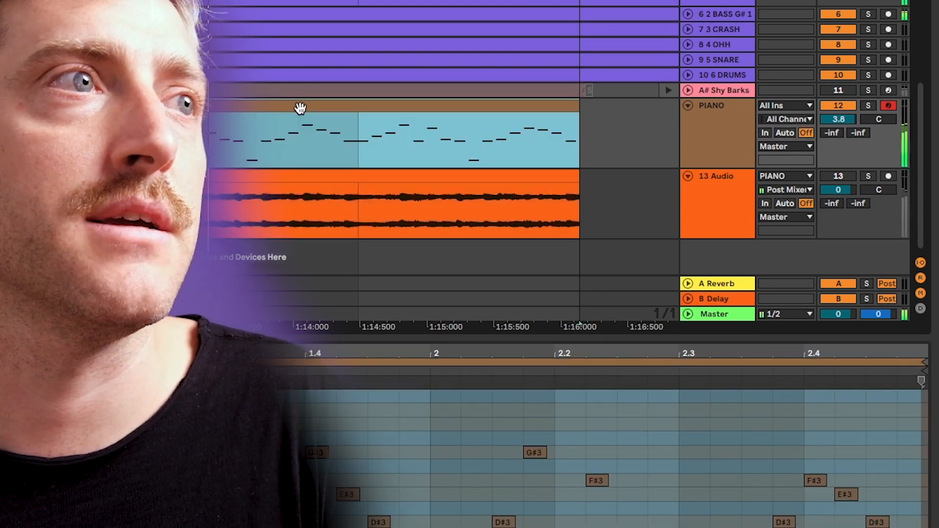
click(793, 133)
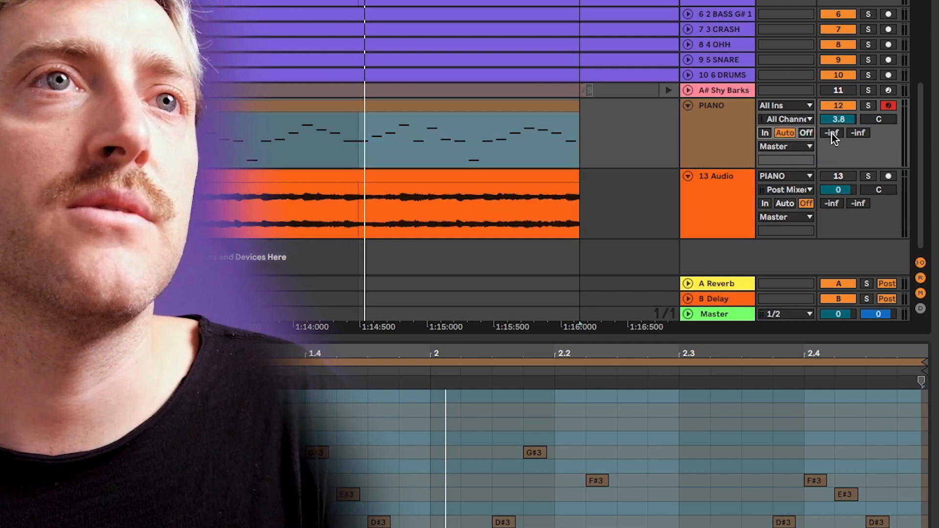
- Check the PIANO track's output routing choices and keep Master
click(807, 147)
click(806, 145)
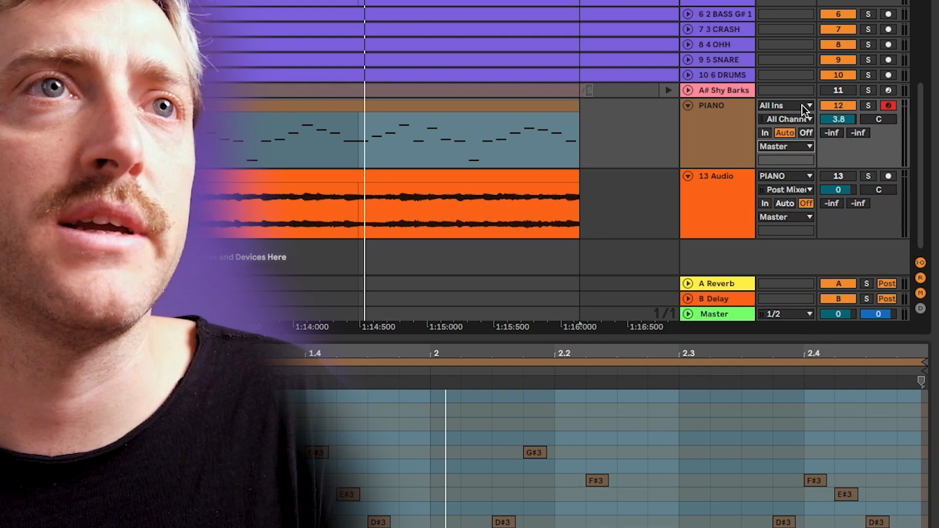
- Check the input routing choices of the PIANO and 13 Audio tracks, keeping All Ins and PIANO as their inputs
click(785, 106)
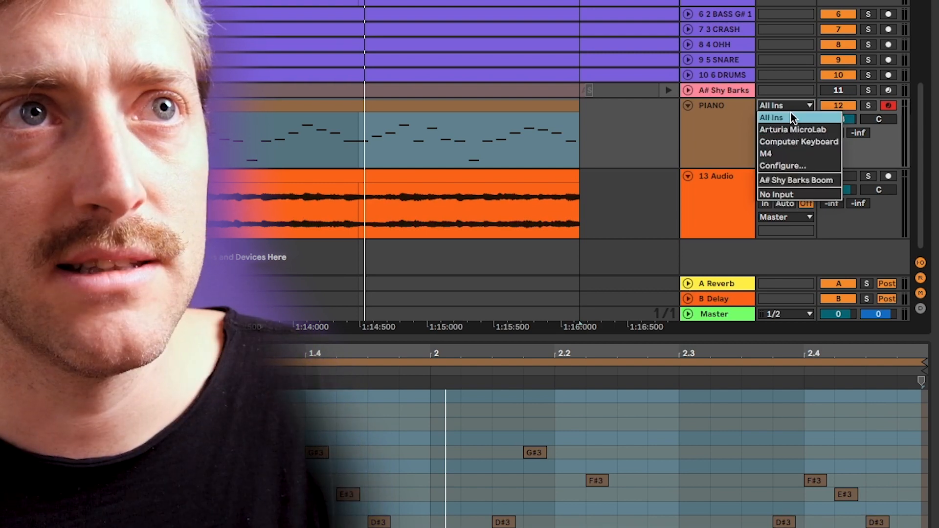
click(785, 104)
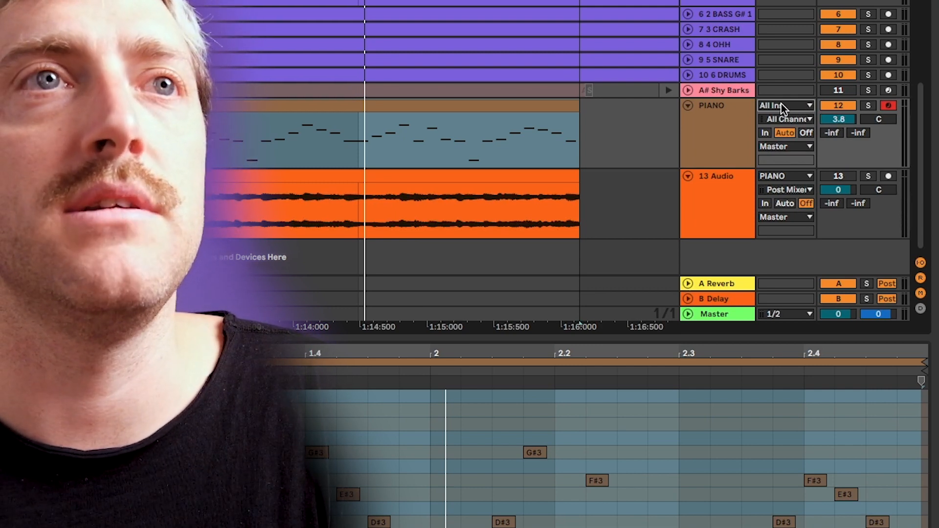
click(792, 174)
click(791, 174)
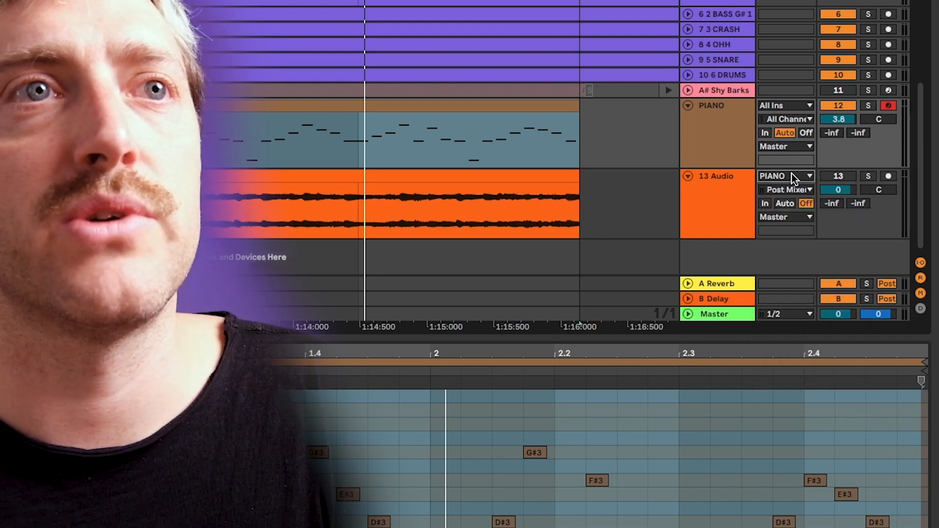
click(791, 175)
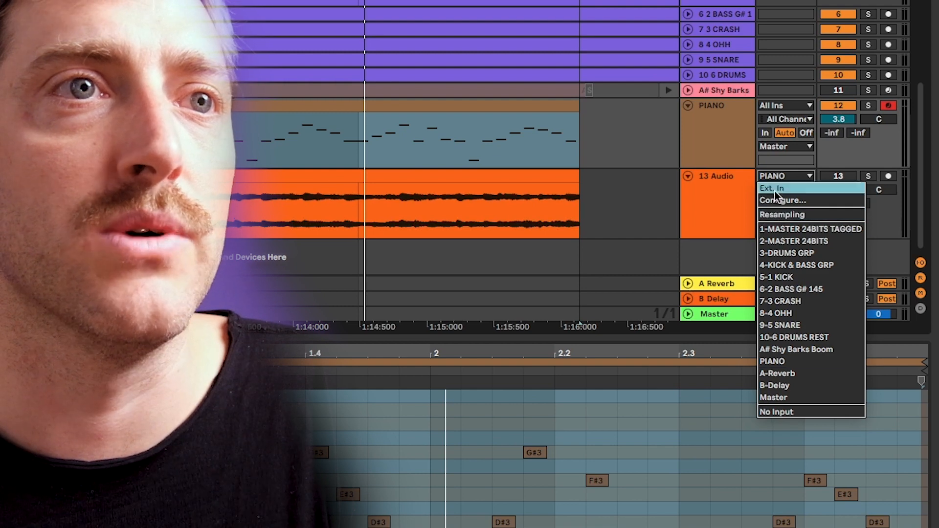
click(733, 131)
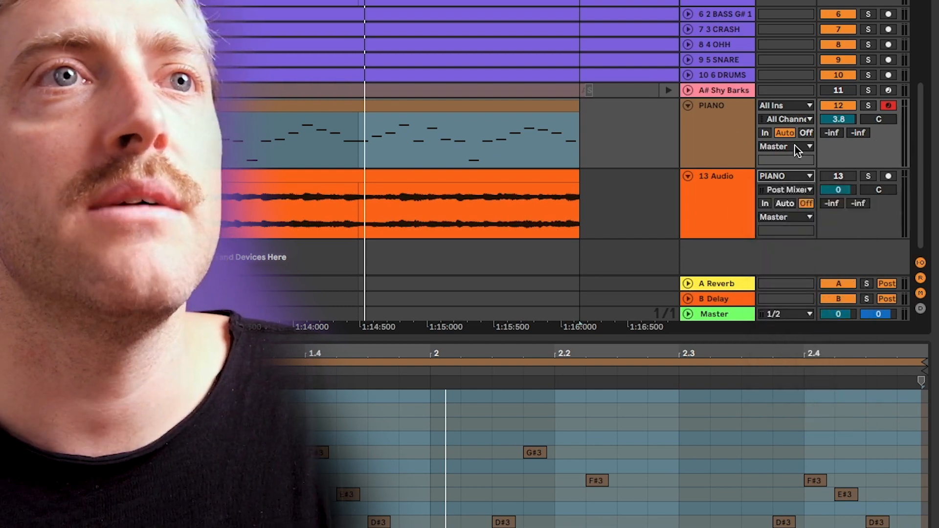
- Look through the tracks available as the PIANO track's output destination, leaving its output on Master
click(795, 146)
click(789, 146)
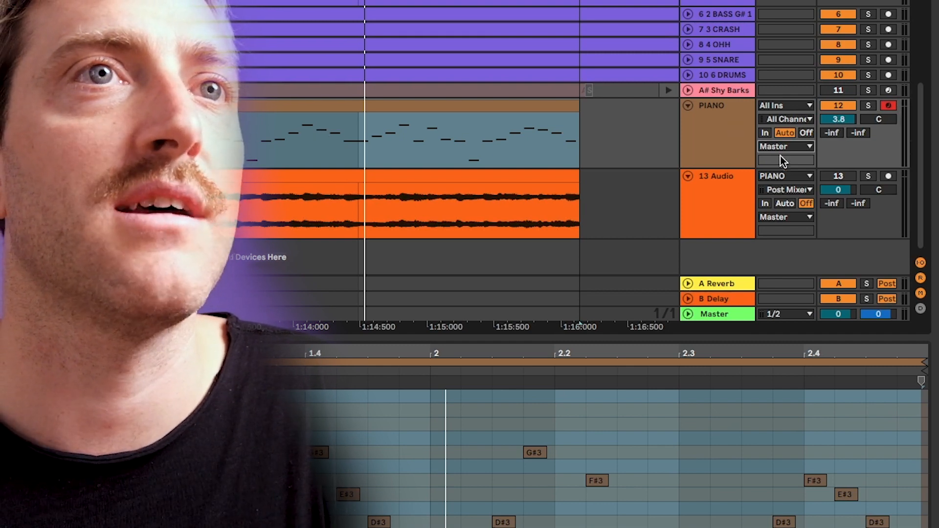
click(785, 146)
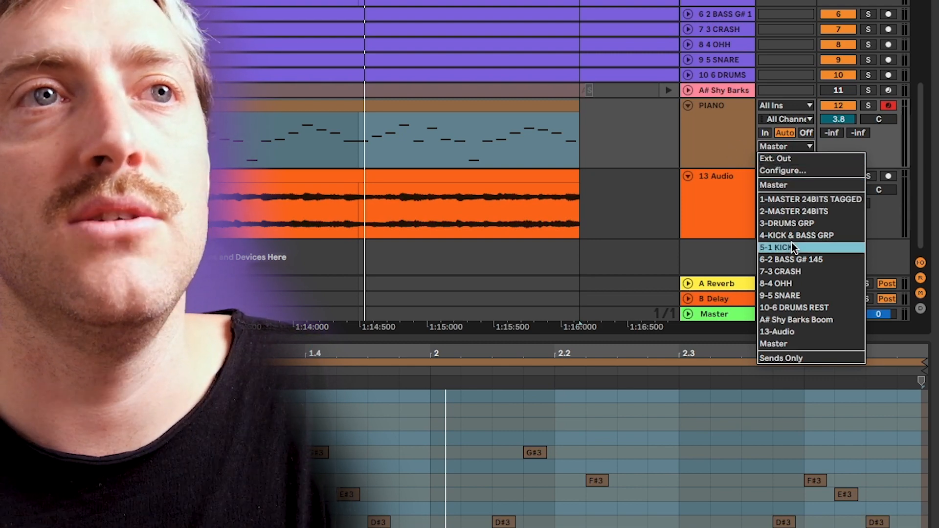
click(715, 151)
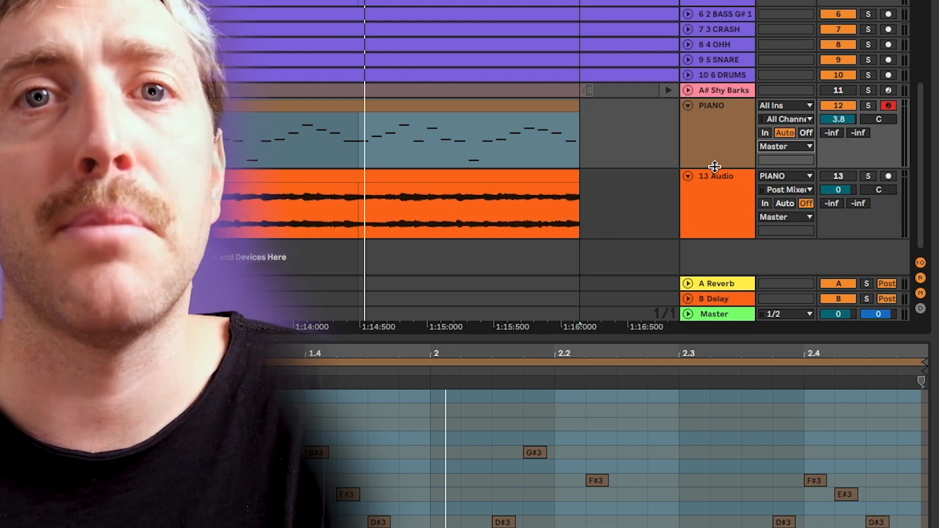
- Group the PIANO and 13 Audio tracks and name the group PIANO GRP
click(715, 162)
shift+click(718, 201)
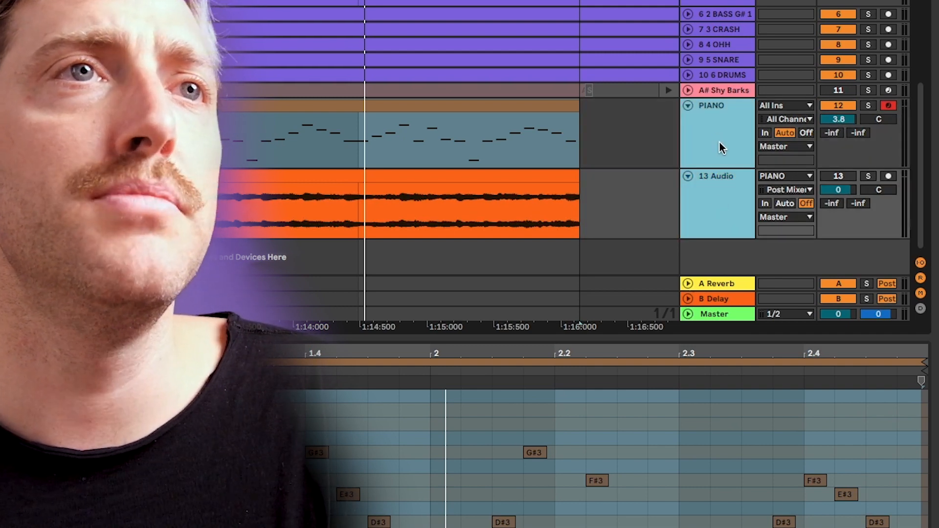
key(ctrl+g)
click(746, 196)
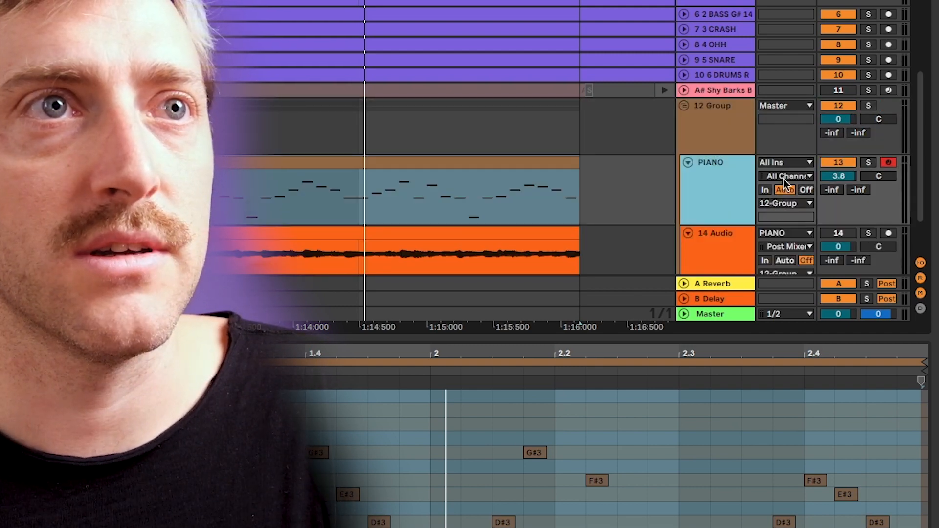
click(719, 122)
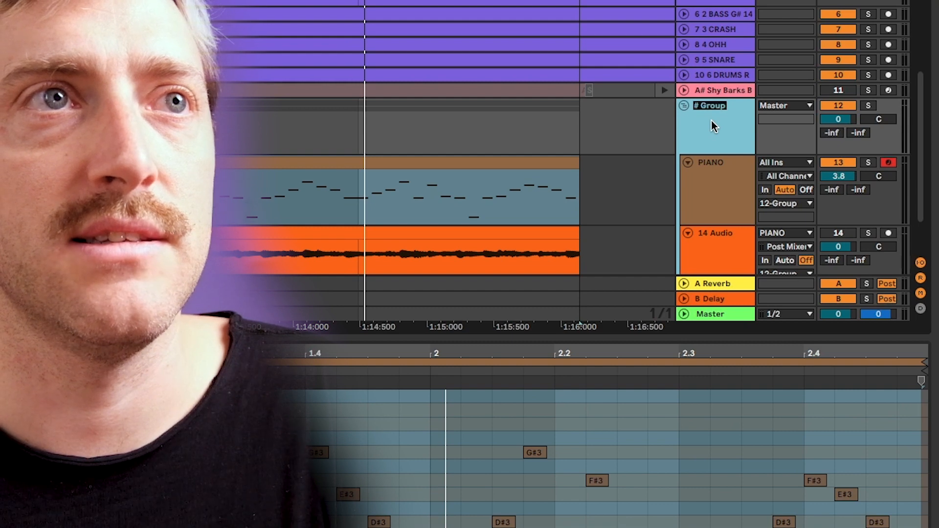
text(PIANO GRP)
key(Return)
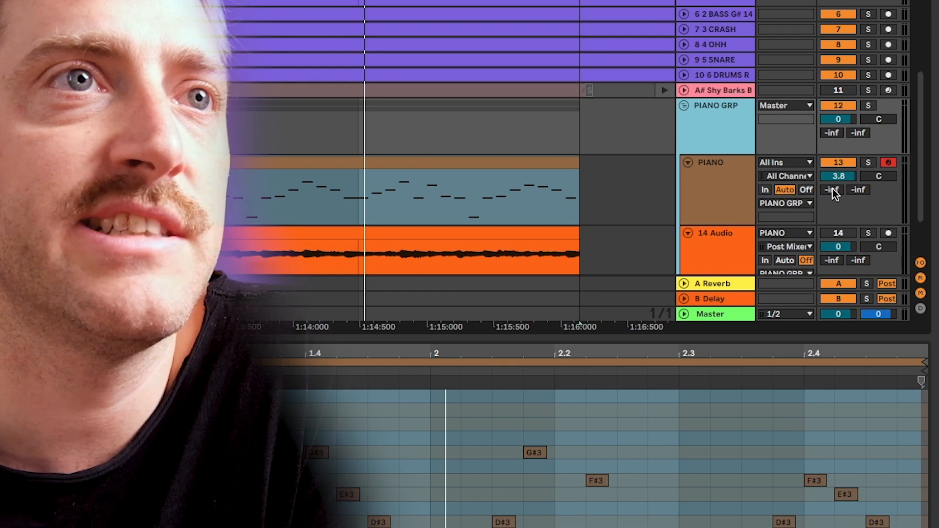
- Try the PIANO track's Reverb send at 0 and its Delay send raised during playback, and reset both sends to -inf
click(698, 186)
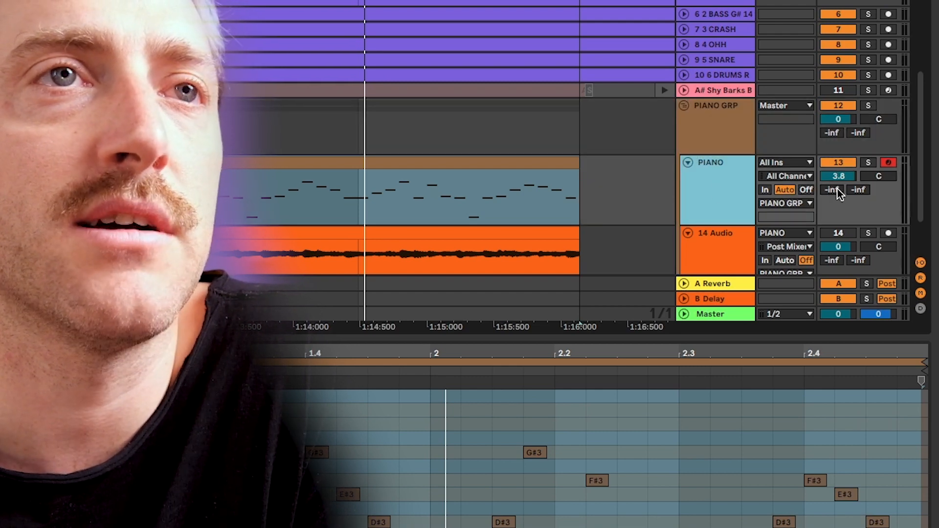
scroll(835, 193, up, 1)
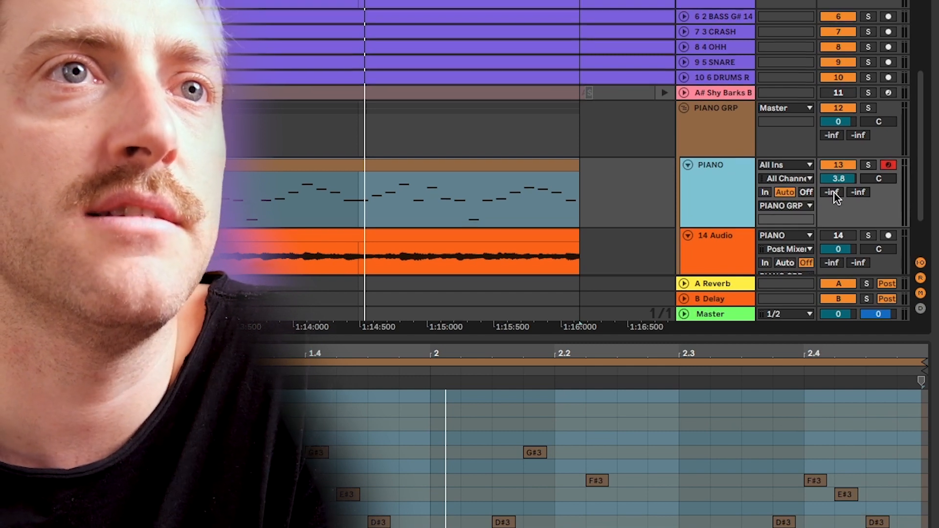
mouse_move(836, 193)
mouse_down()
mouse_move(836, 132)
mouse_move(836, 195)
mouse_up()
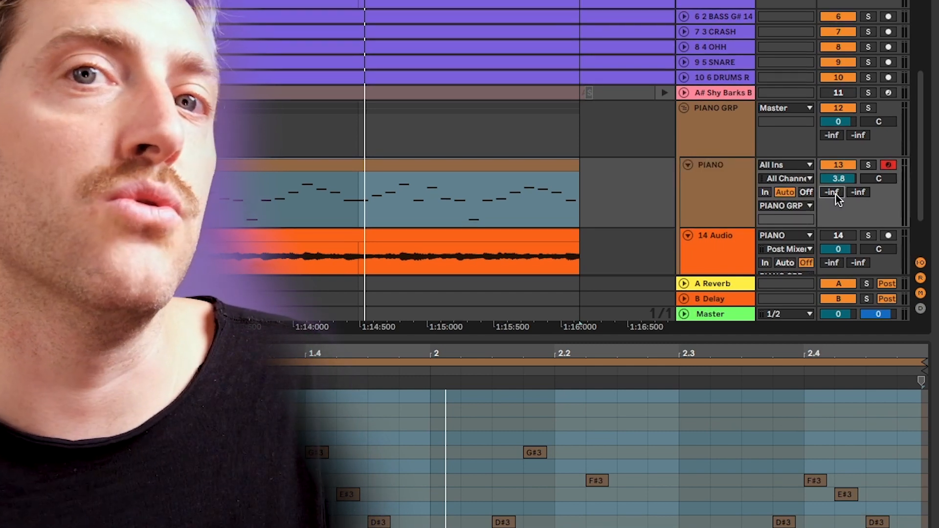
key(space)
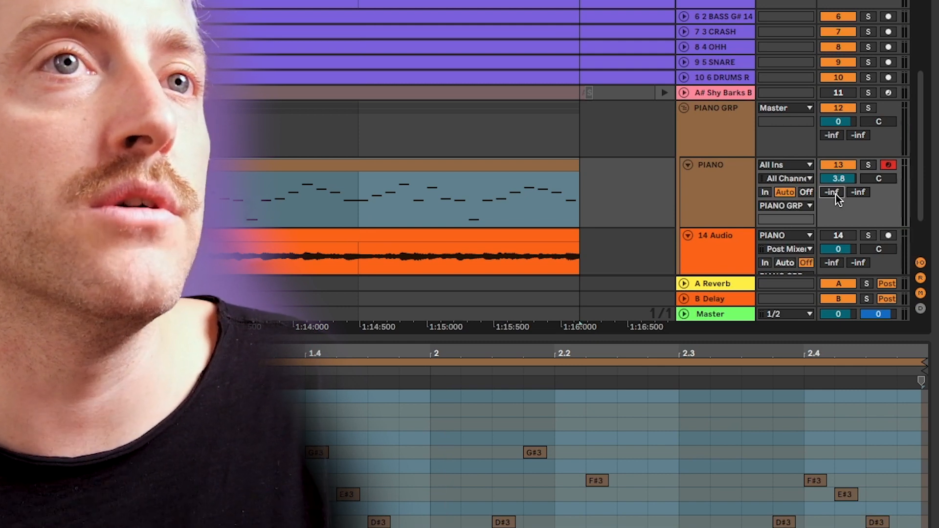
drag(835, 194, 836, 132)
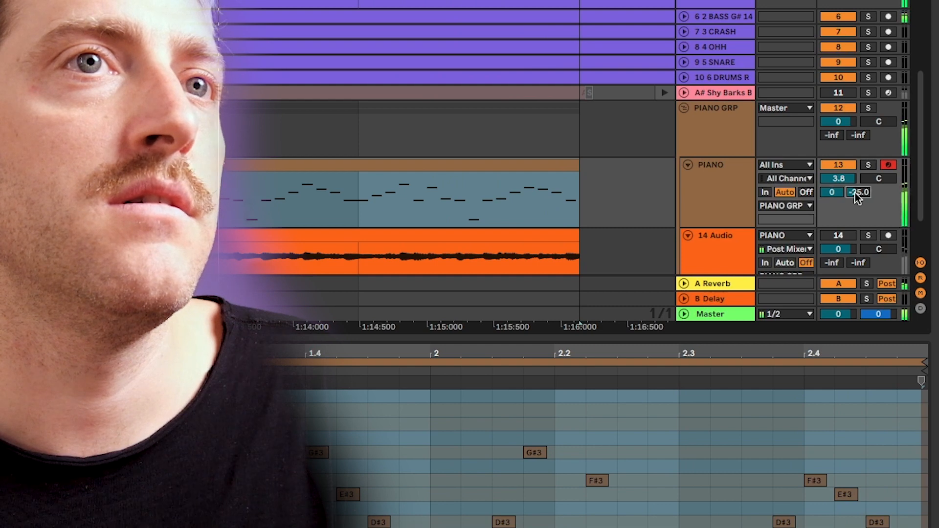
mouse_move(859, 192)
mouse_down()
mouse_move(859, 179)
mouse_move(862, 193)
mouse_up()
key(Delete)
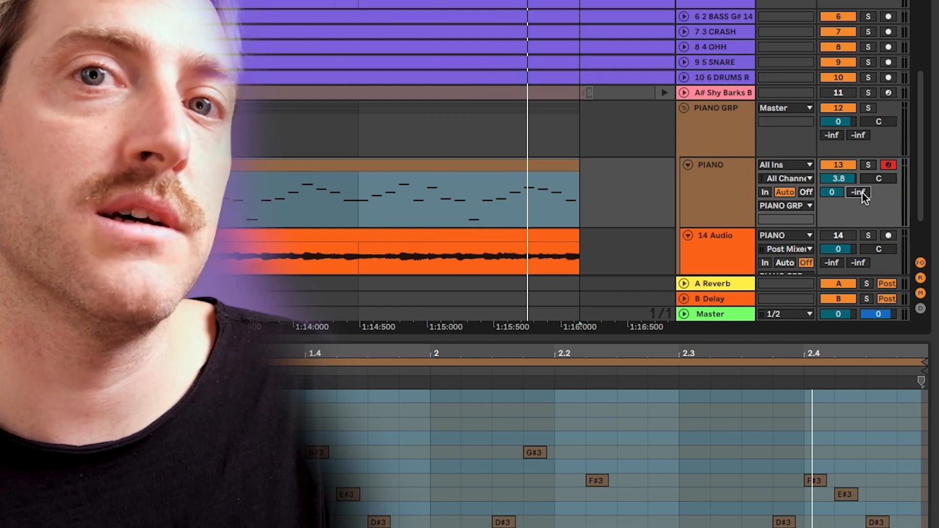
click(841, 196)
key(Delete)
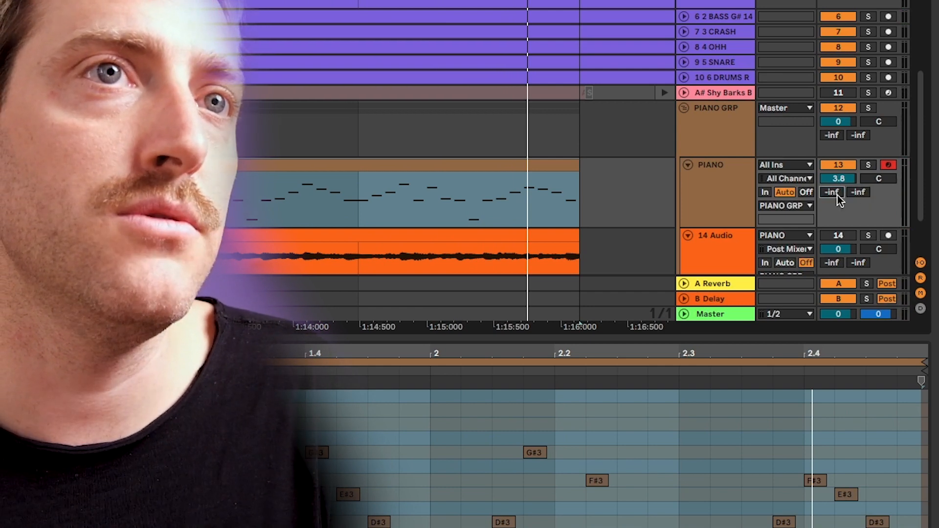
- Enlarge the arrangement area and unfold the A Reverb and B Delay return tracks
click(921, 278)
click(921, 278)
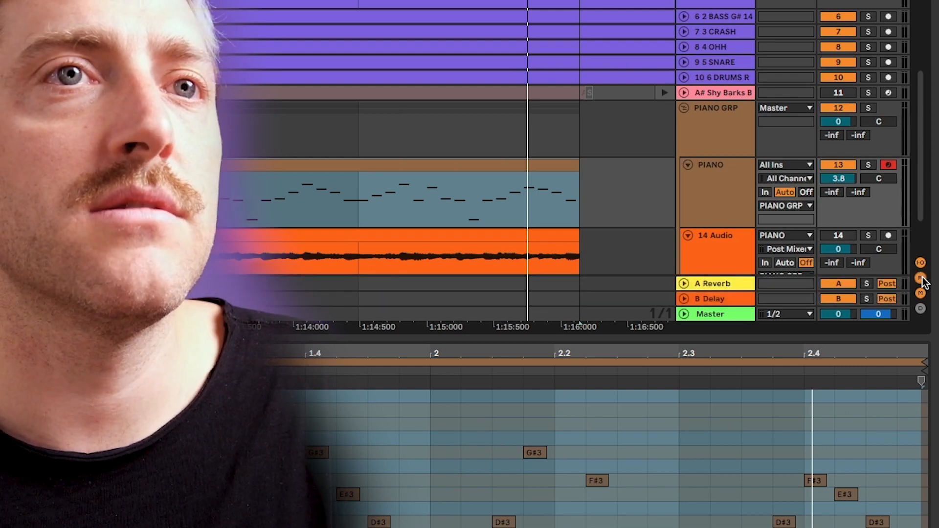
drag(744, 335, 724, 524)
click(702, 473)
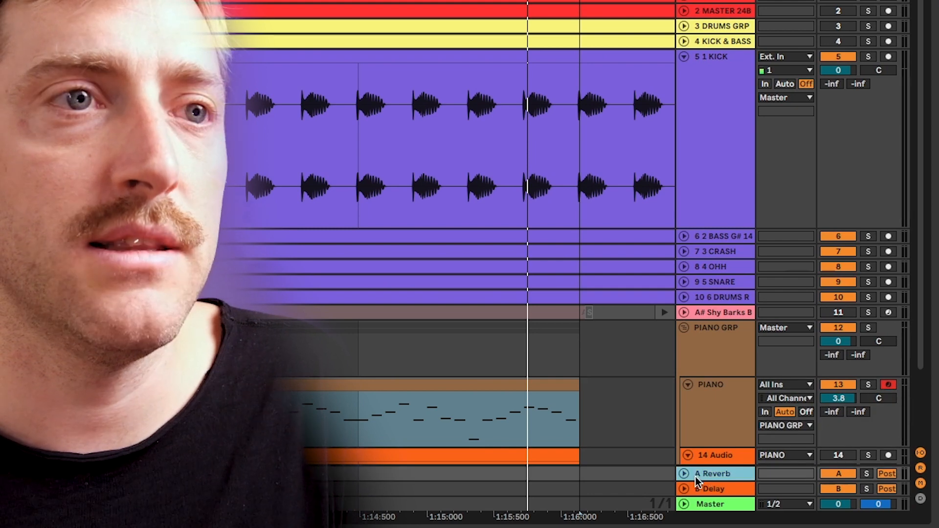
click(686, 473)
drag(716, 524, 716, 527)
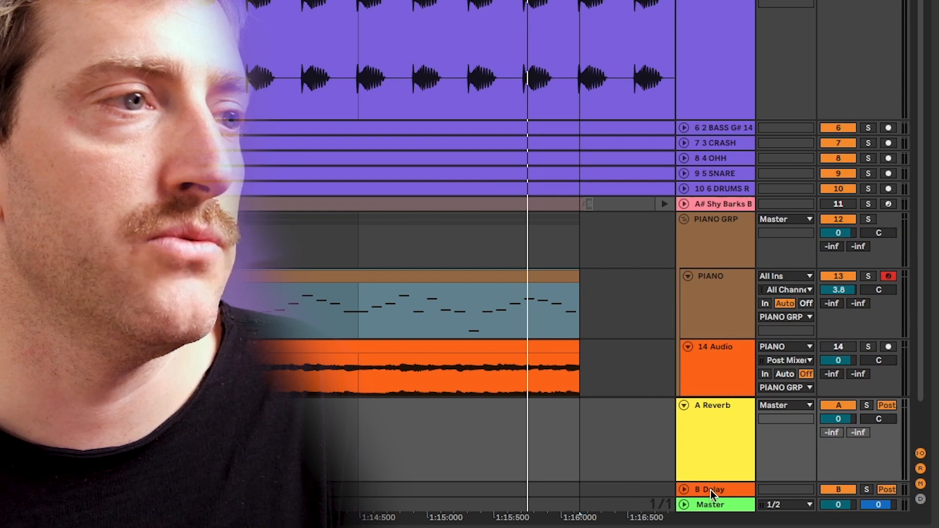
click(711, 490)
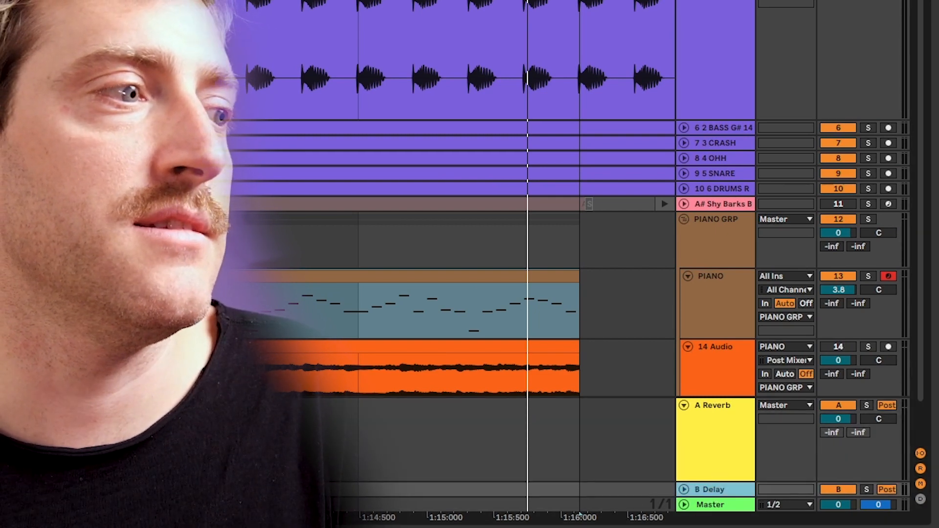
click(741, 330)
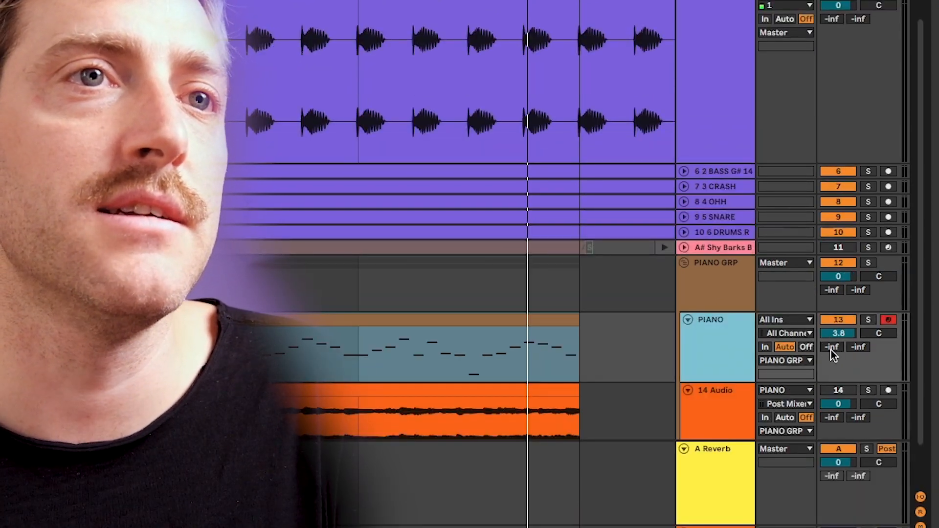
click(723, 527)
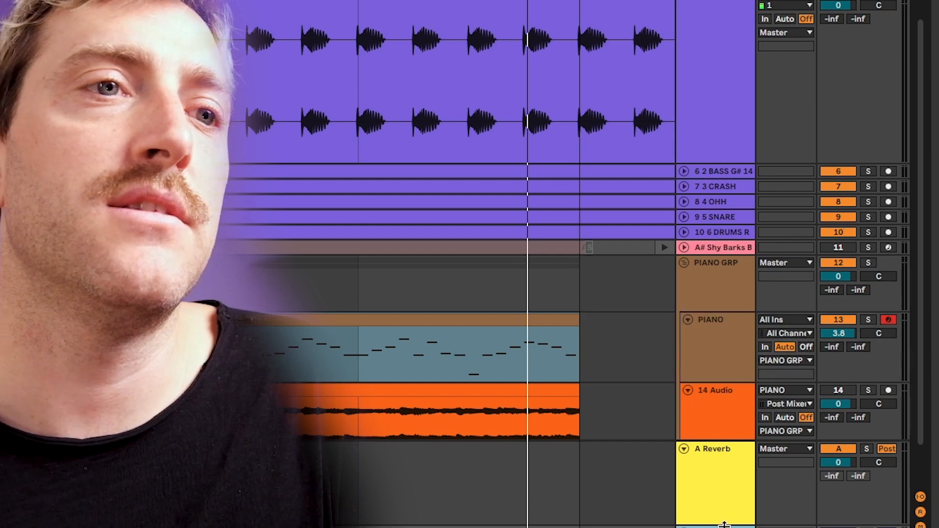
scroll(723, 525, down, 2)
click(684, 527)
scroll(696, 524, down, 3)
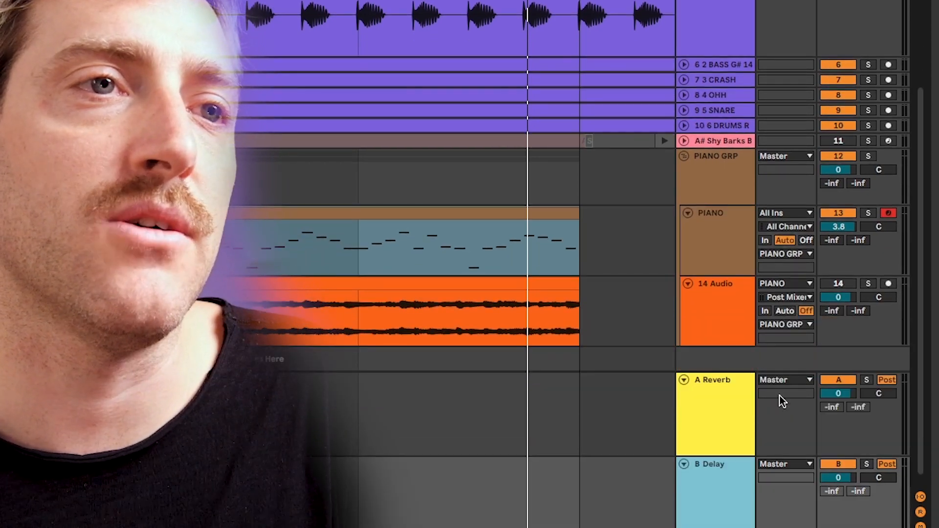
click(726, 305)
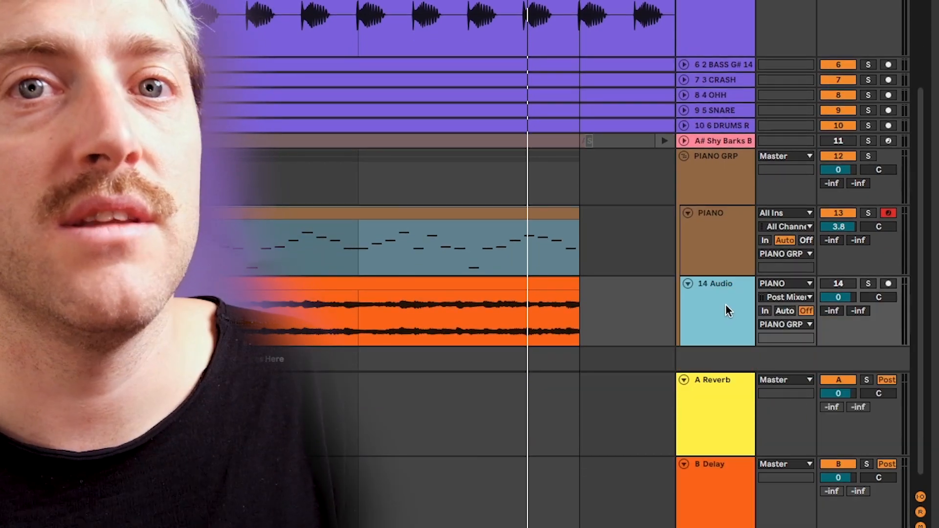
click(716, 240)
click(718, 292)
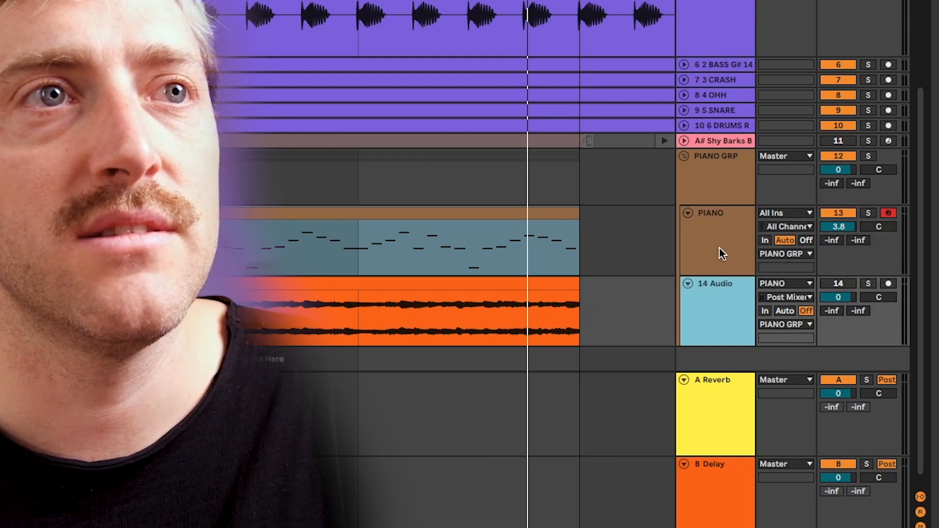
click(720, 250)
click(721, 296)
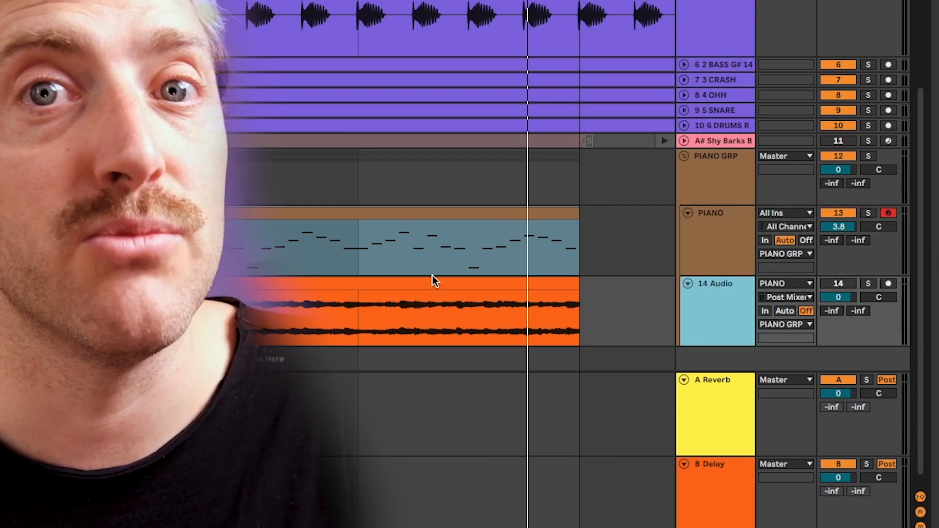
- Select the audio clip on the 14 Audio track and switch that track's activator on
click(433, 275)
click(430, 283)
key(shift+Tab)
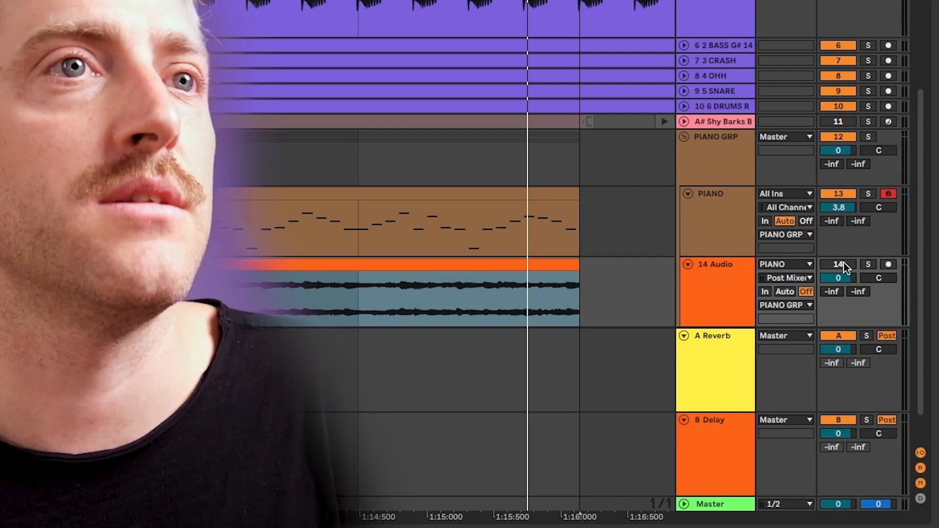
click(839, 264)
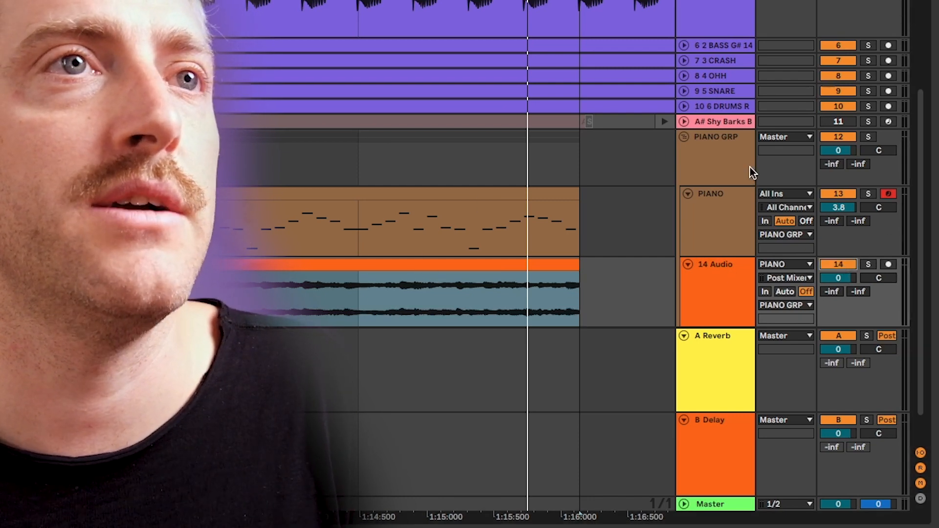
- Try raising PIANO GRP's Reverb send to about -6.2 and adjusting its Delay send, and reset both sends to -inf
click(723, 147)
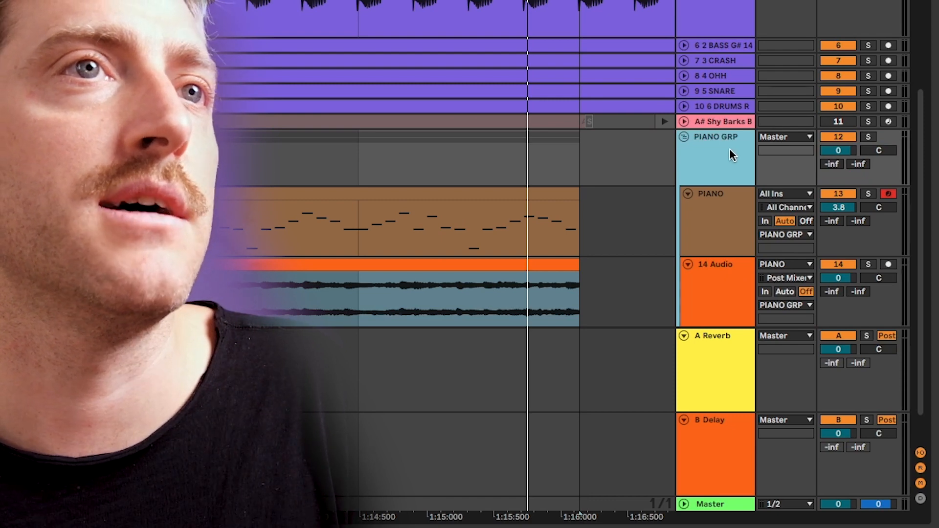
key(space)
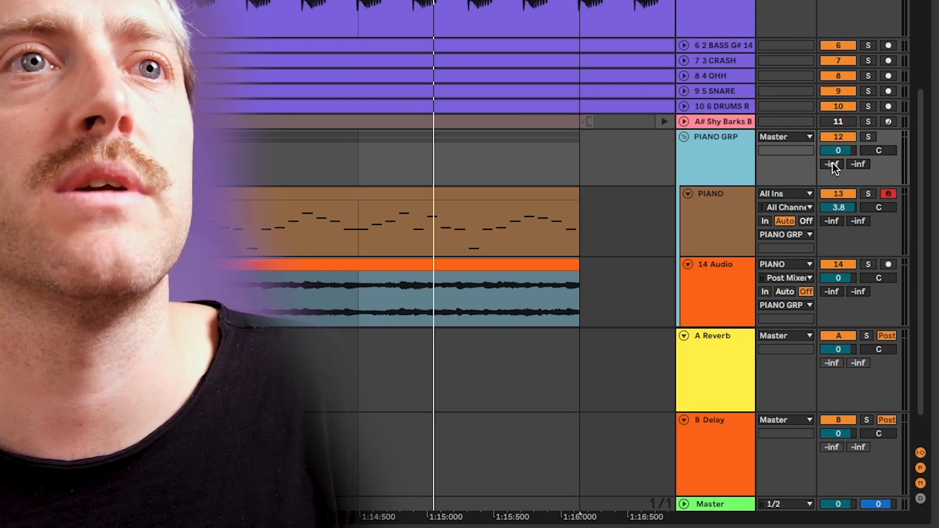
drag(832, 162, 832, 141)
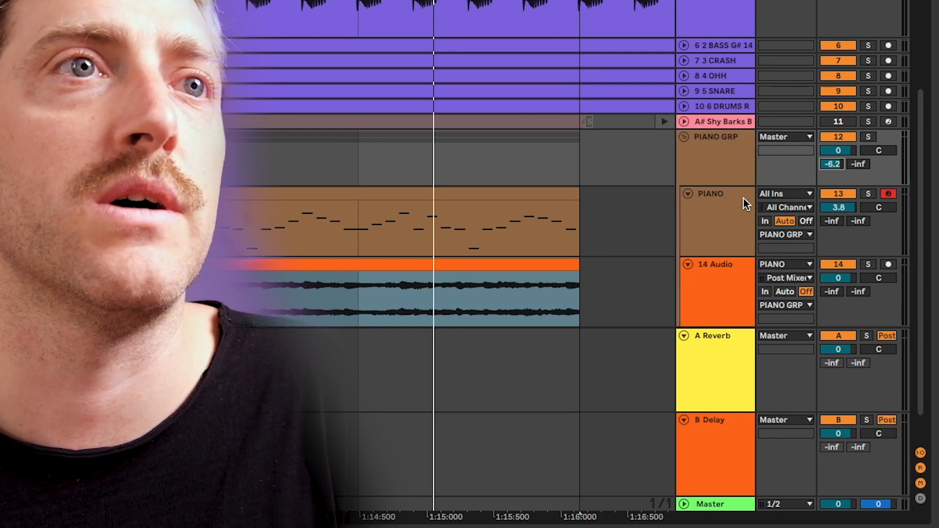
key(Delete)
drag(858, 165, 839, 157)
key(Delete)
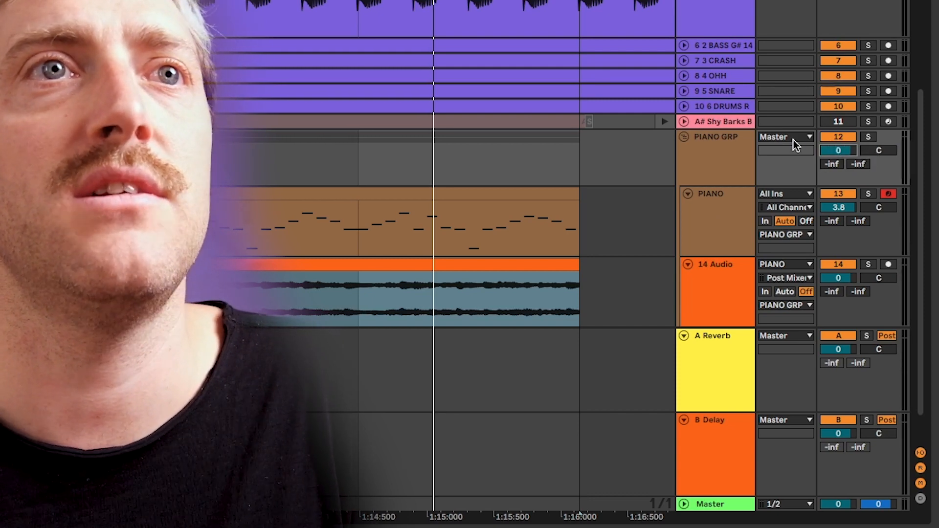
- Select the PIANO GRP track, review its output routing options and keep its audio routed to Master
right_click(724, 139)
click(832, 386)
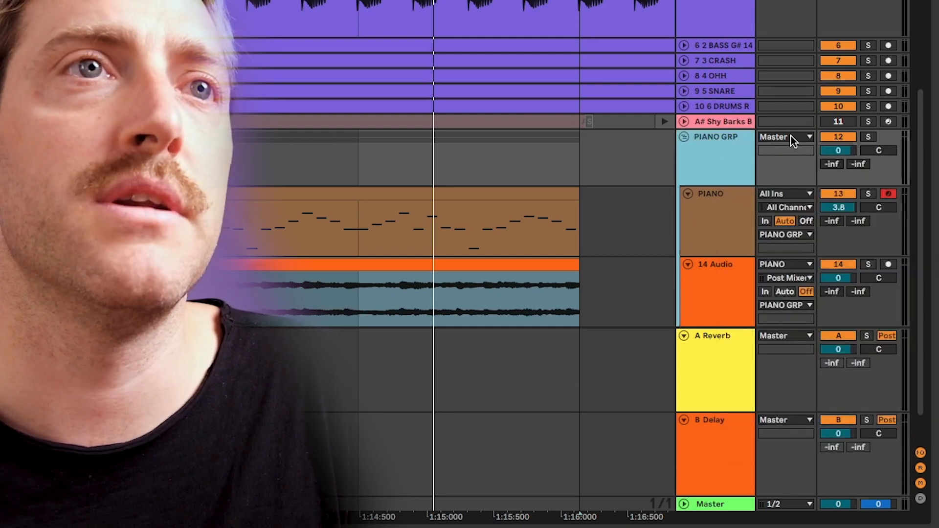
click(805, 137)
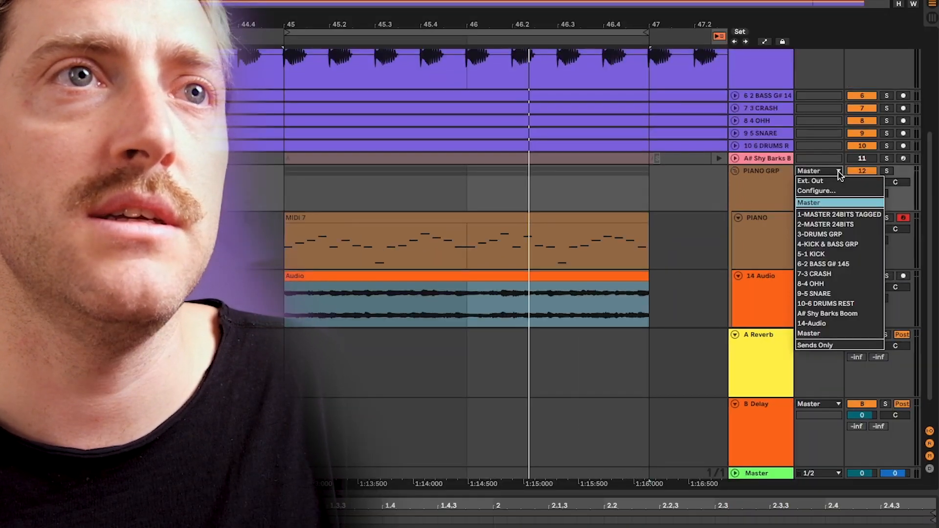
click(820, 203)
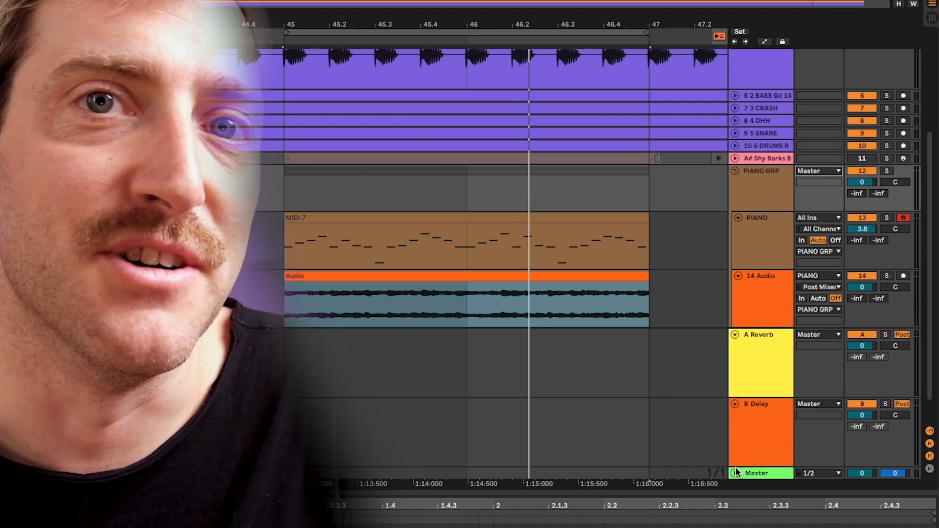
- Select and unfold the Master track, and toggle the activator of its Pro-L 2 limiter
click(757, 474)
click(736, 474)
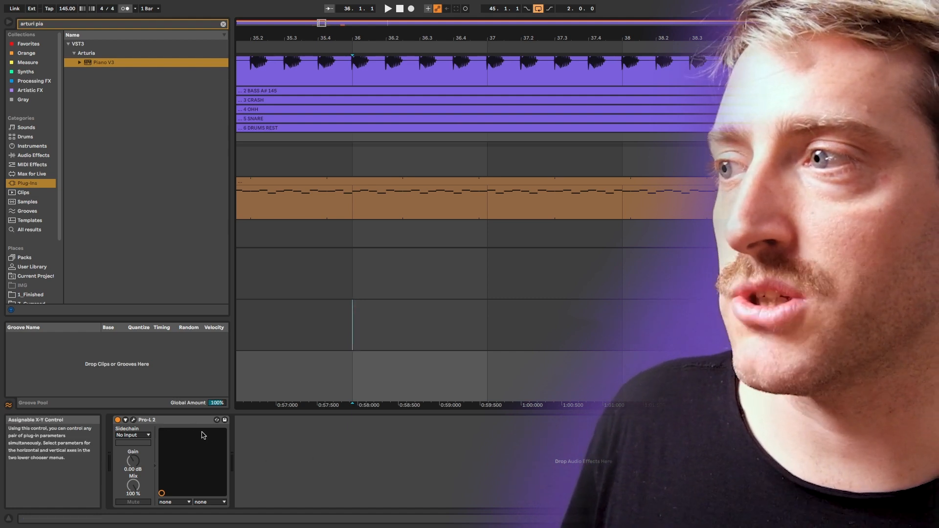
click(117, 420)
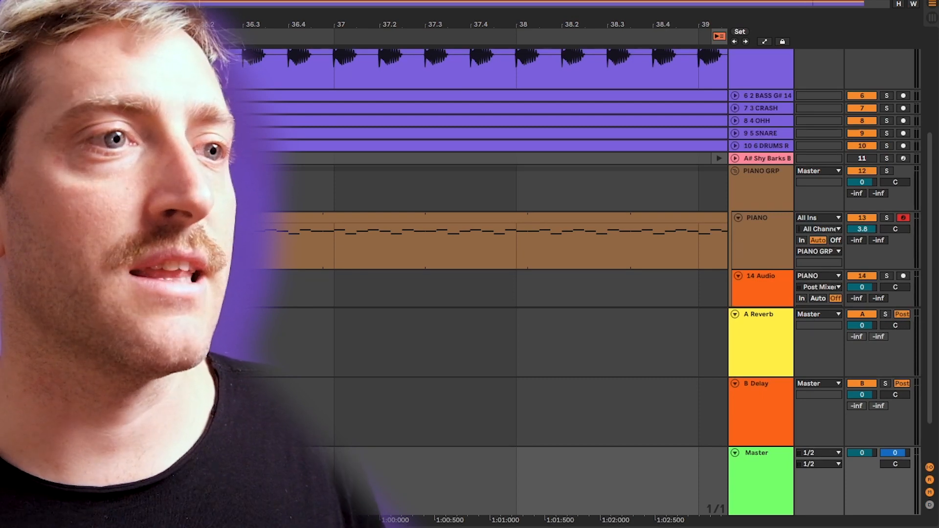
- Try lowering the Master track's volume during playback and reset it to 0
drag(862, 453, 862, 464)
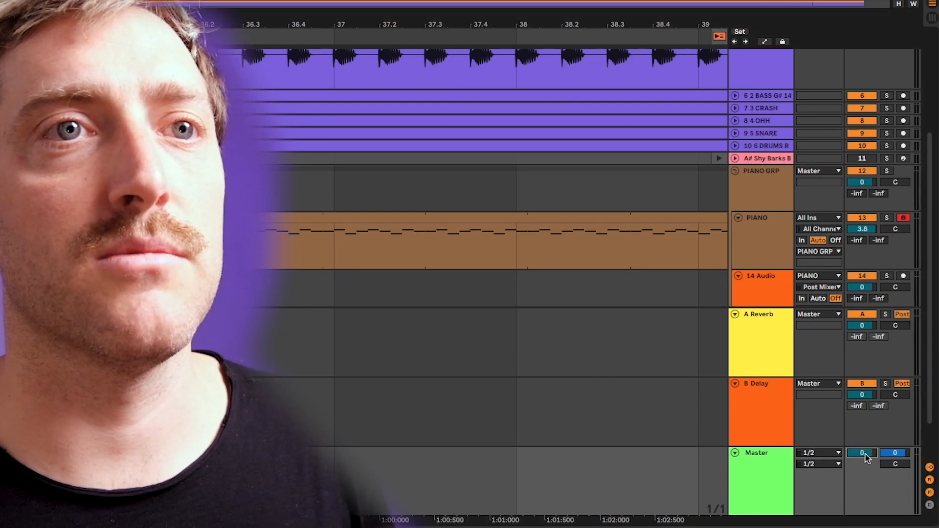
key(space)
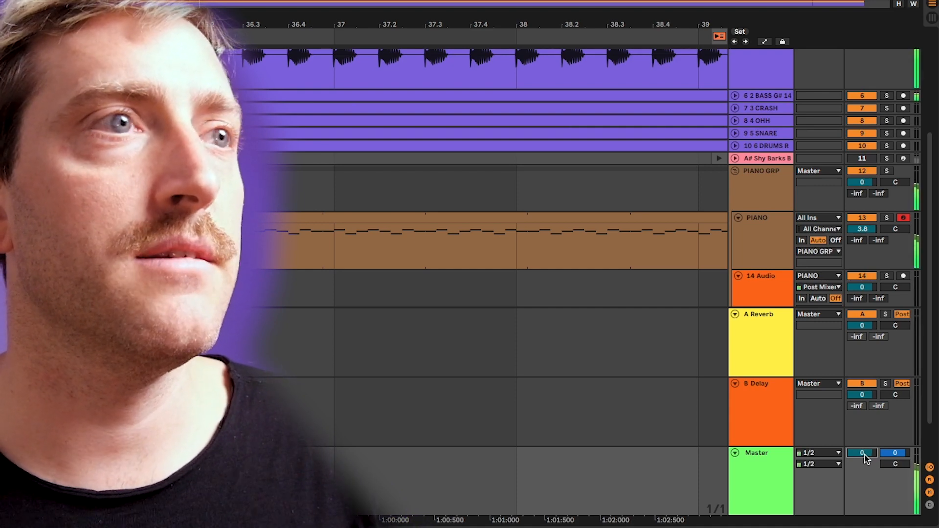
drag(864, 456, 864, 482)
key(space)
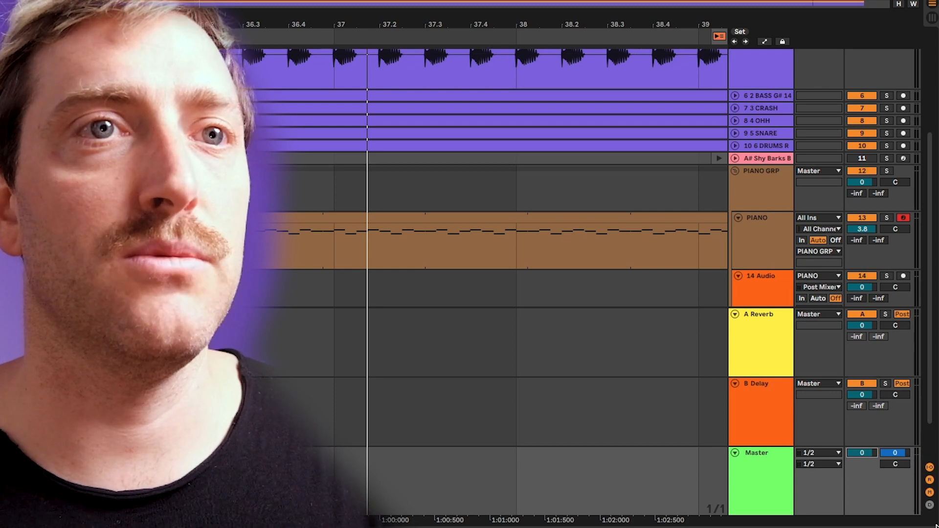
key(space)
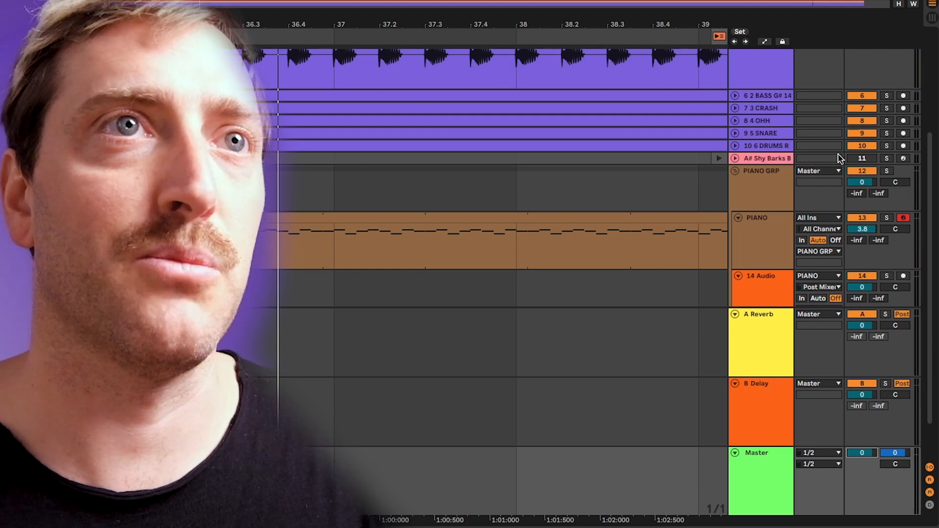
double_click(862, 453)
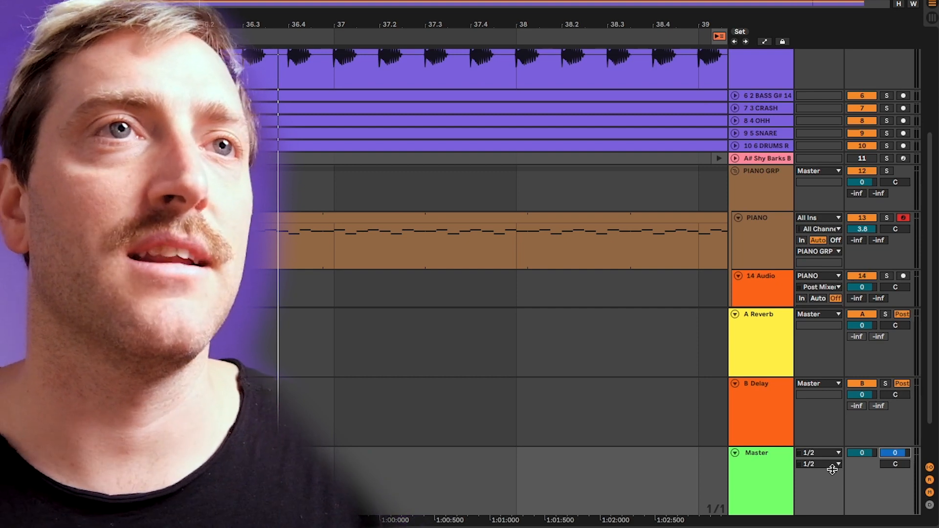
- Select the PIANO track and switch from the Arrangement View to the Session View mixer
click(772, 251)
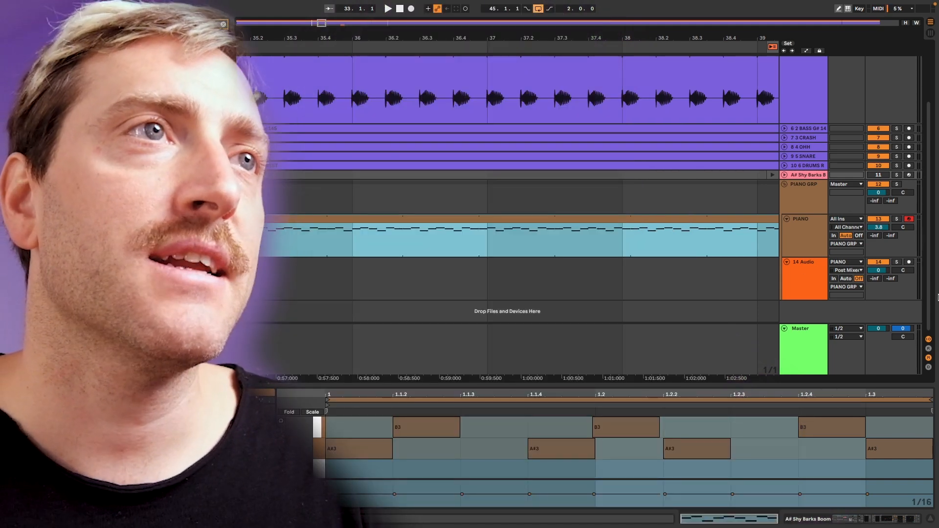
click(815, 243)
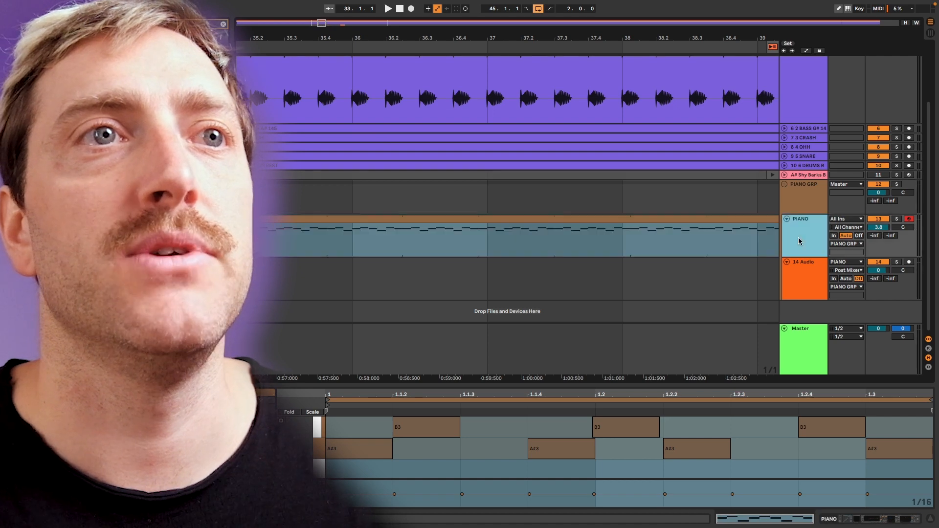
key(Tab)
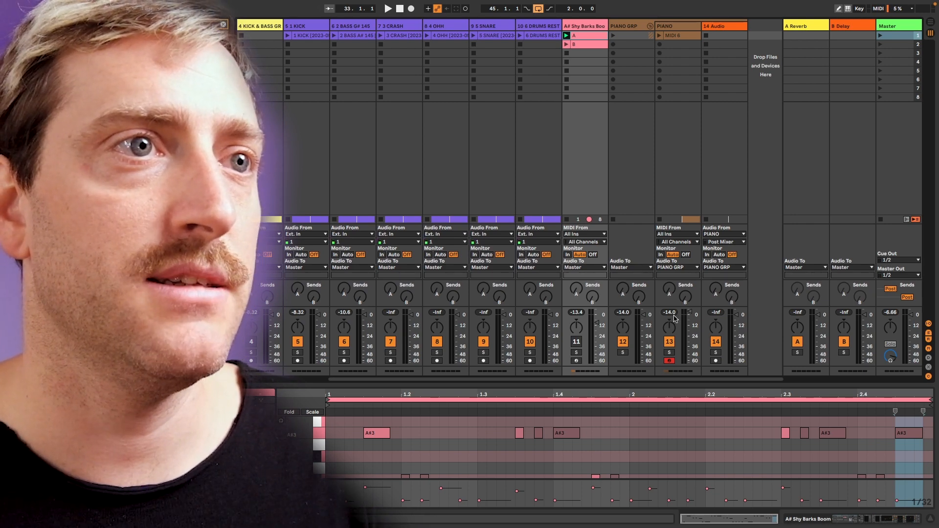
- Start playback and check the PIANO track's peak level in the Session View mixer
key(space)
drag(678, 291, 675, 289)
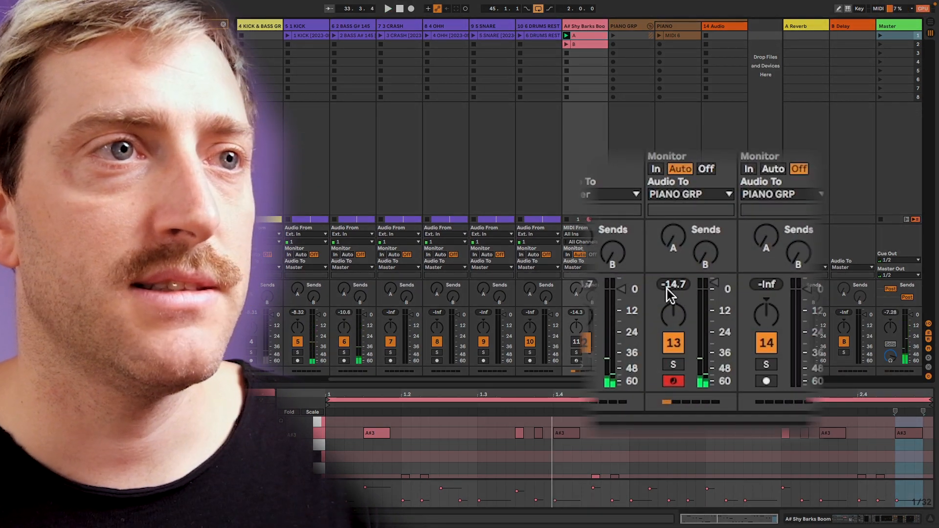